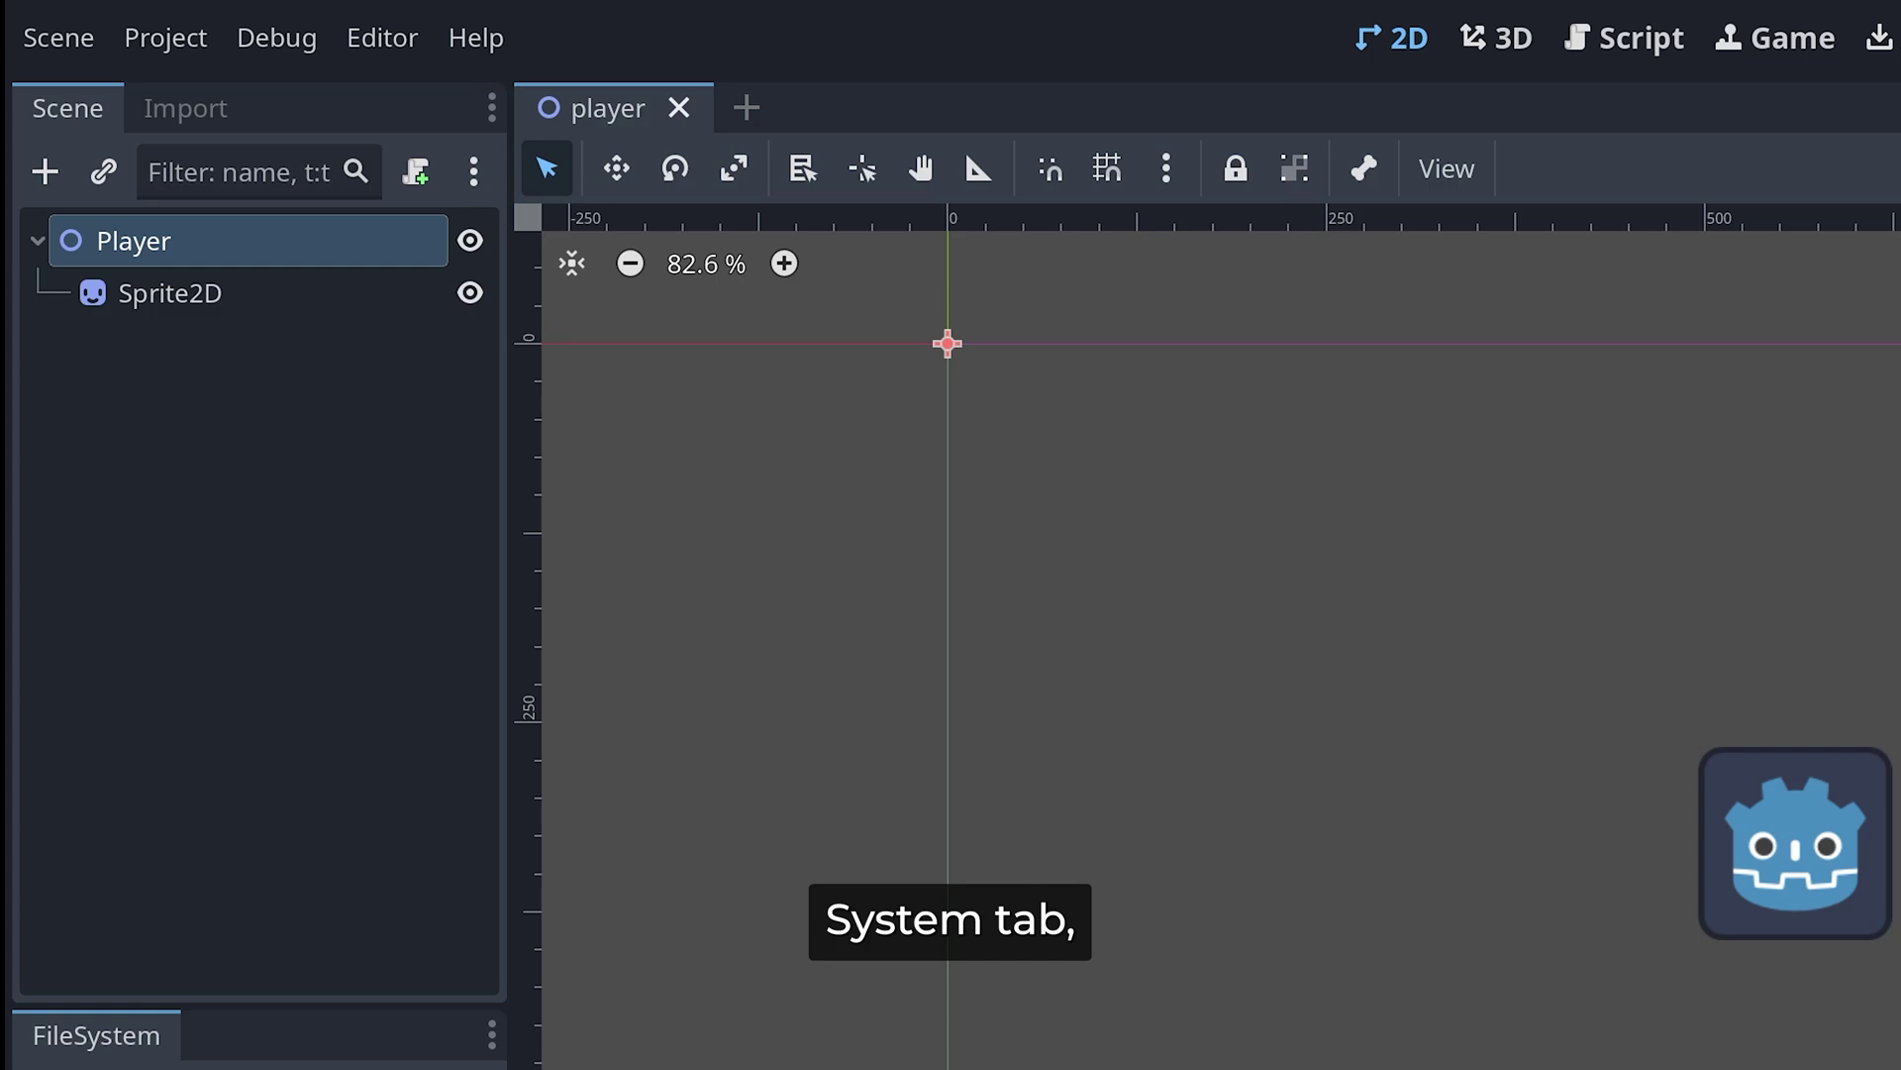
- Attach a new script, res://player.gd, extending Node2D to the Player node
left_click(421, 173)
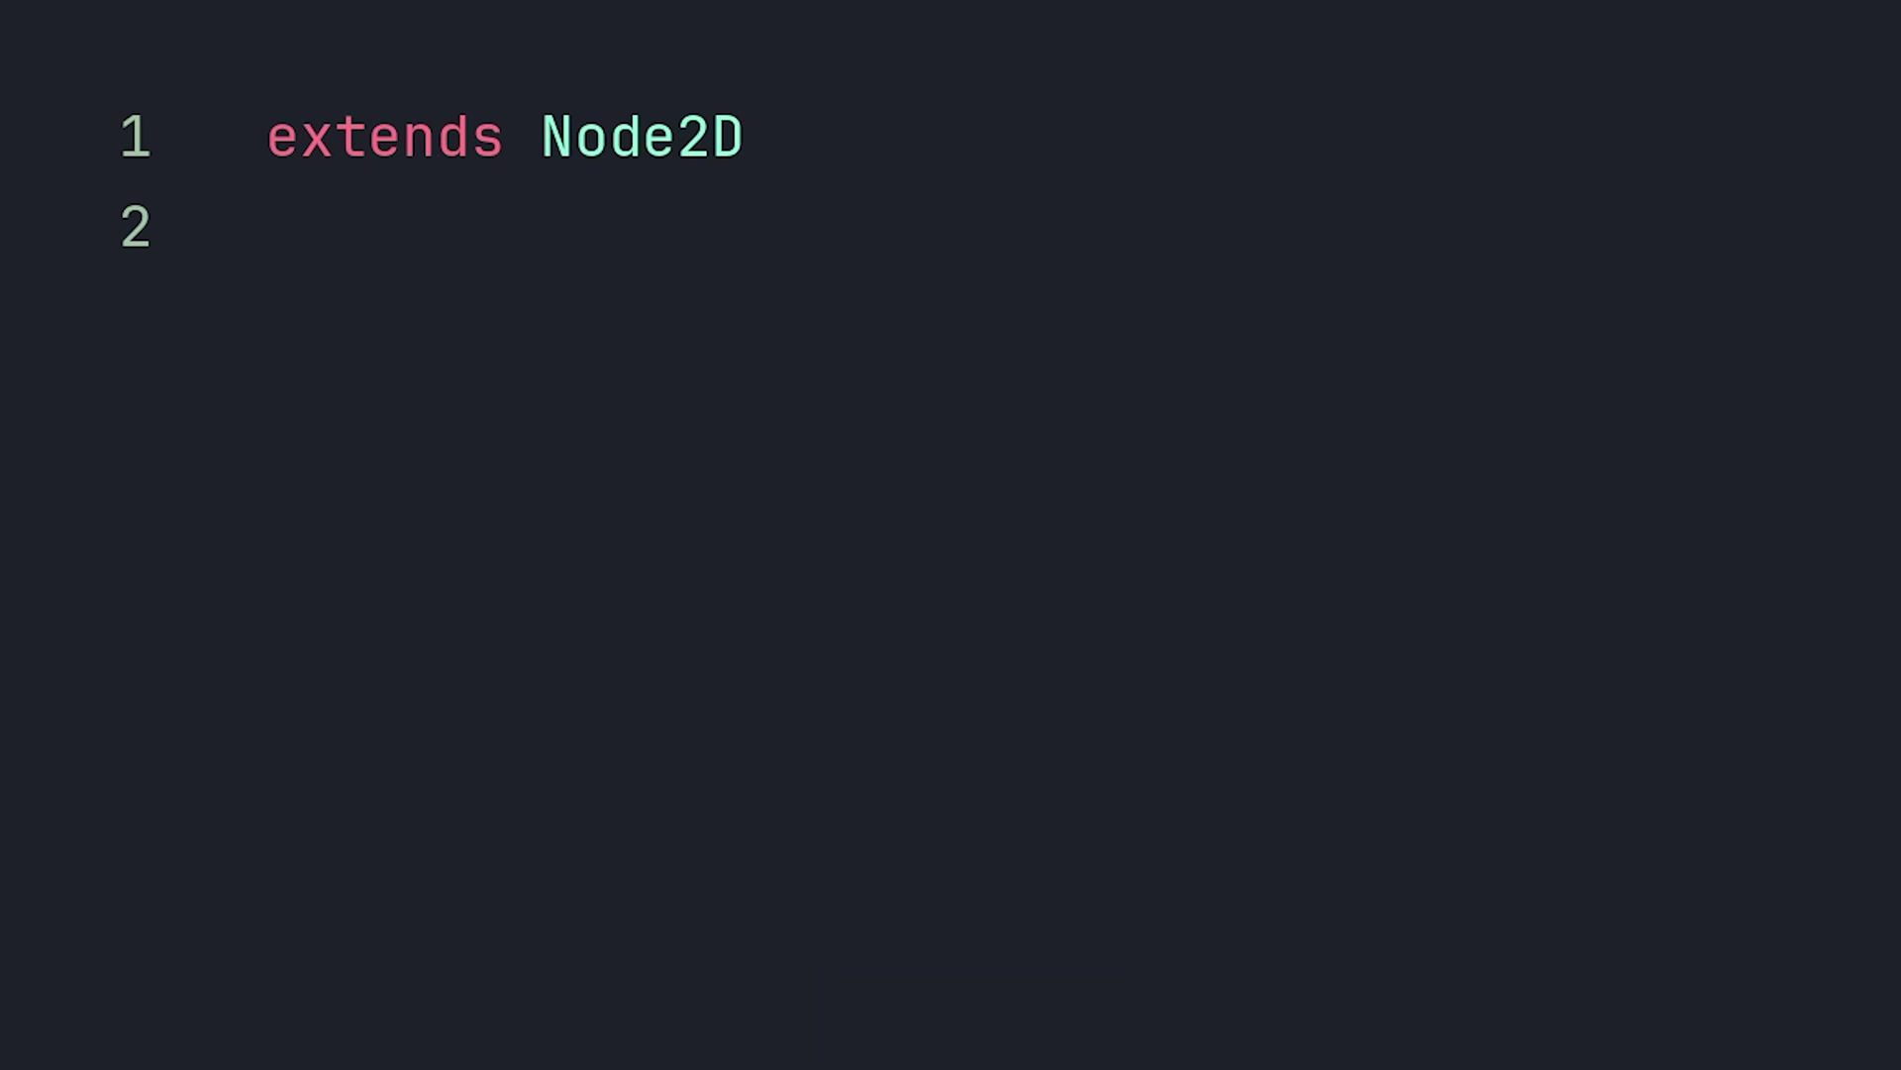
left_click(624, 149, "ctrl")
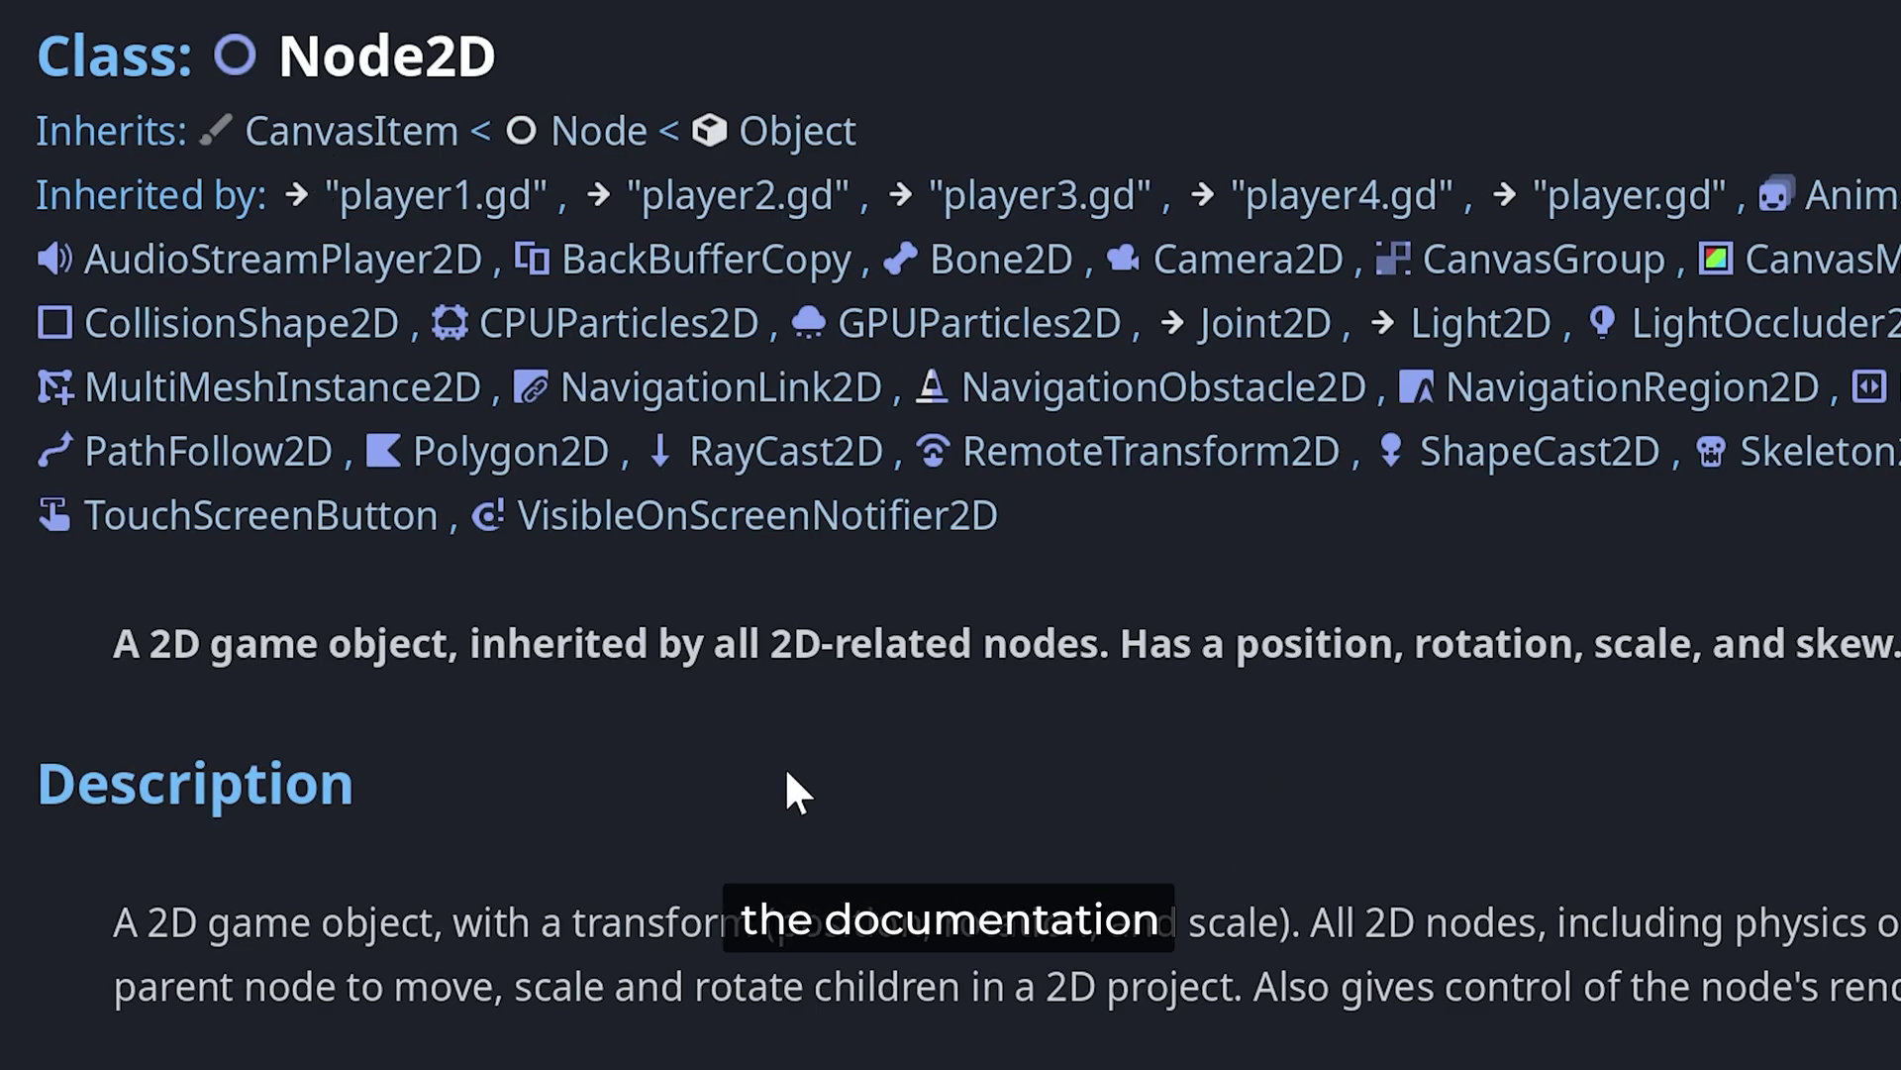
scroll(1290, 969, "down", 2)
scroll(1409, 804, "down", 5)
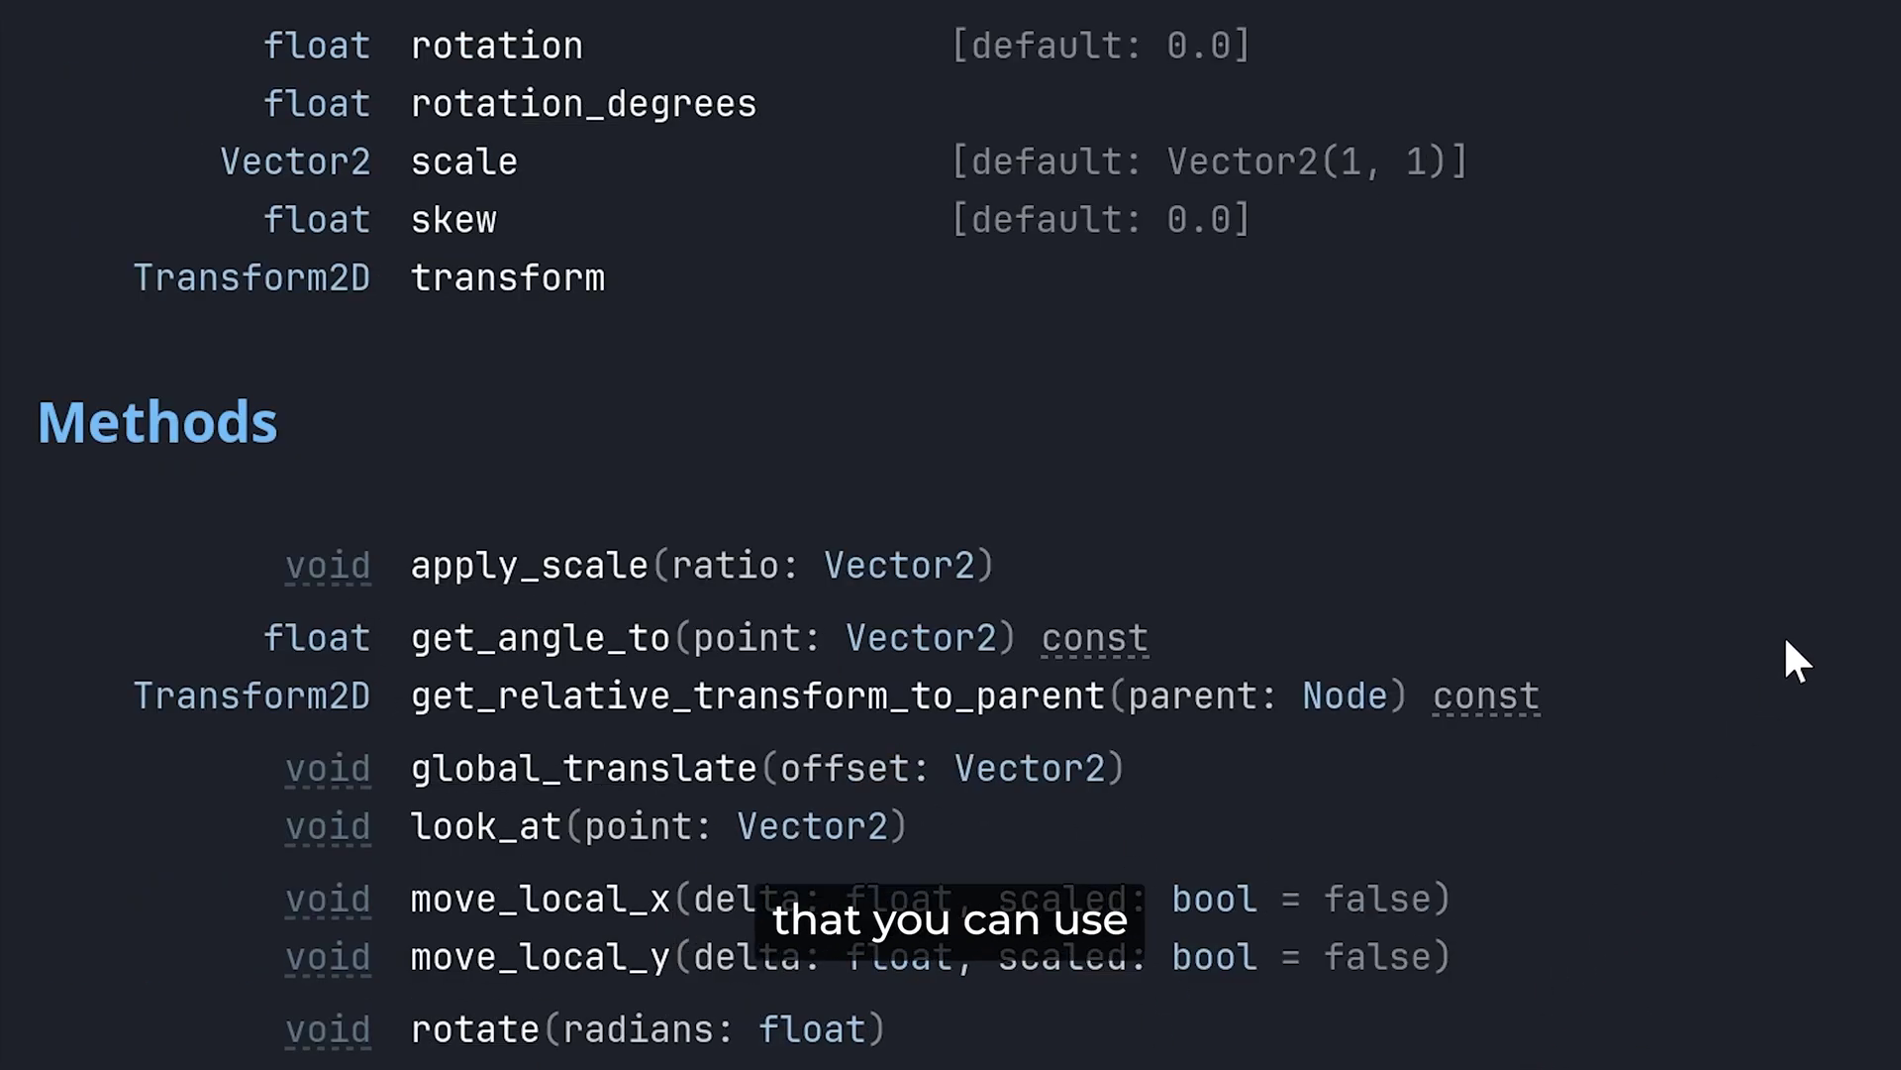
scroll(1728, 820, "up", 8)
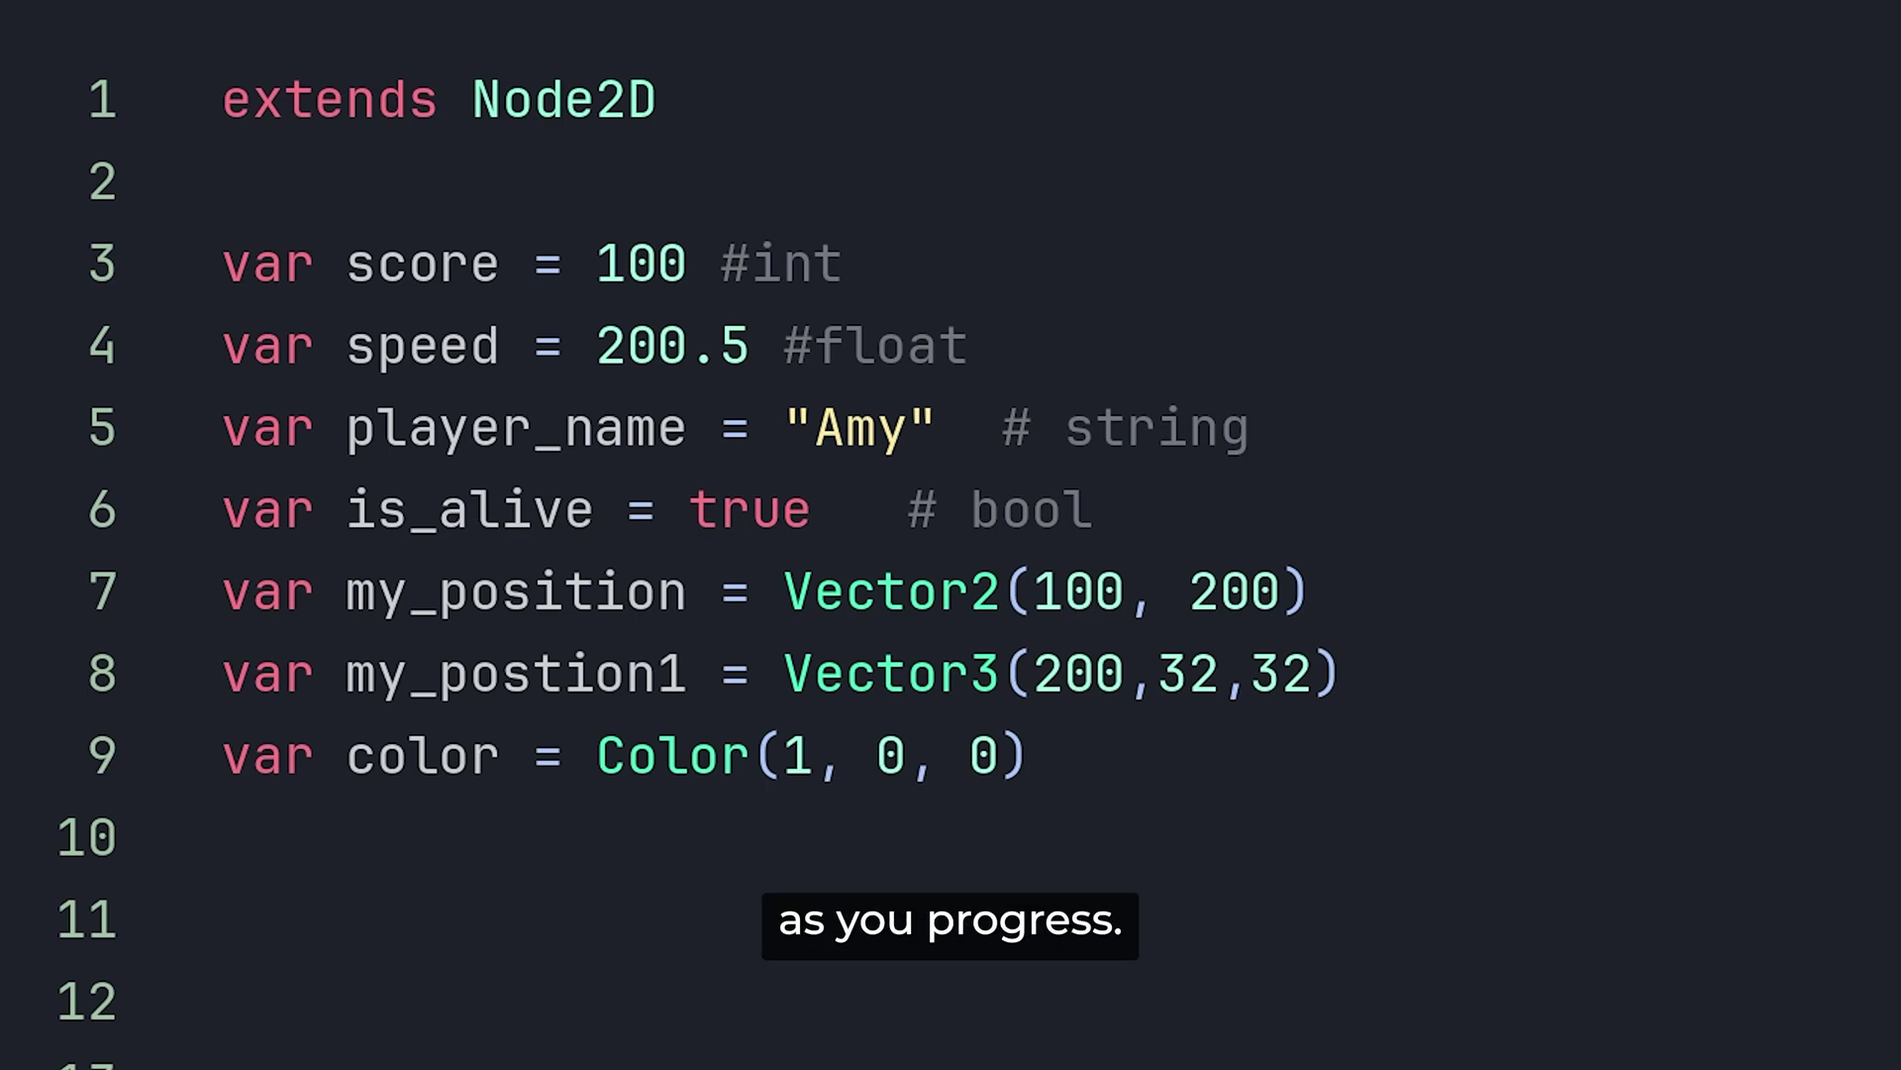
type("func greet_player(pname")
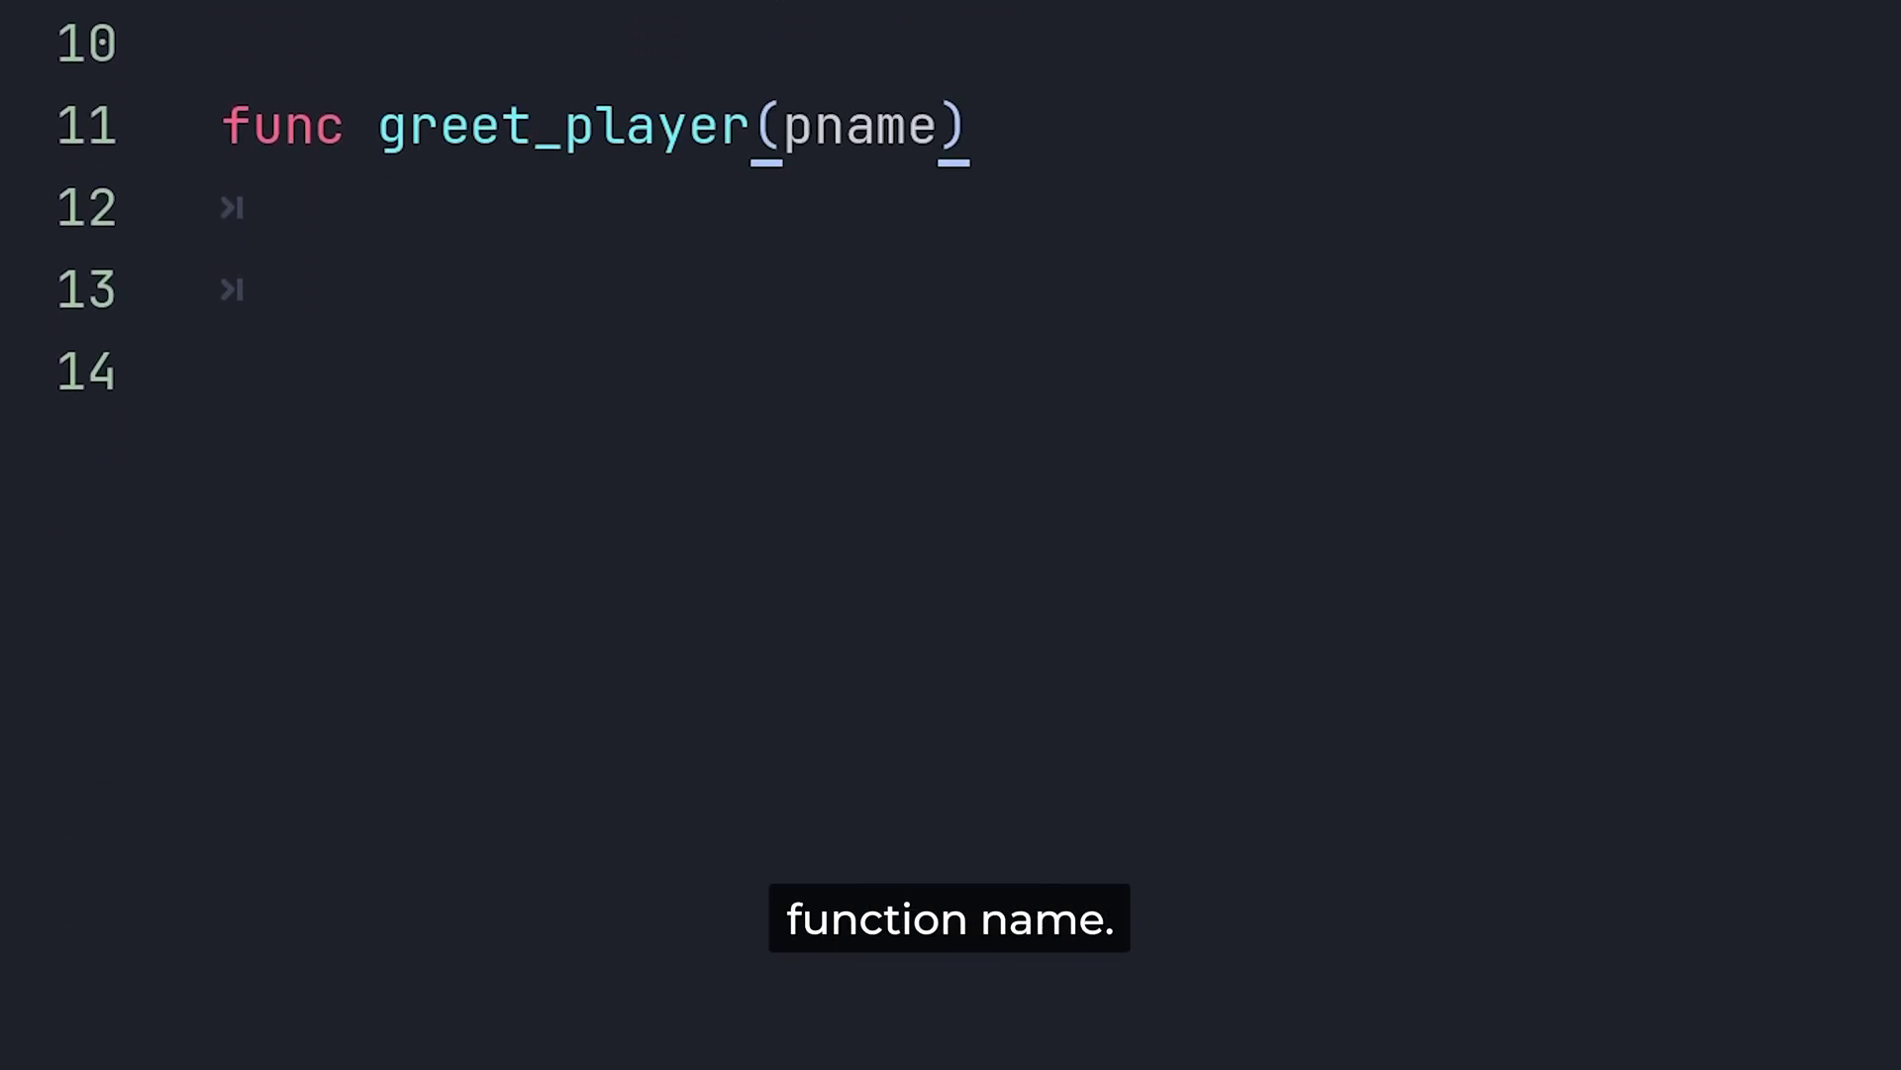
type(": \t")
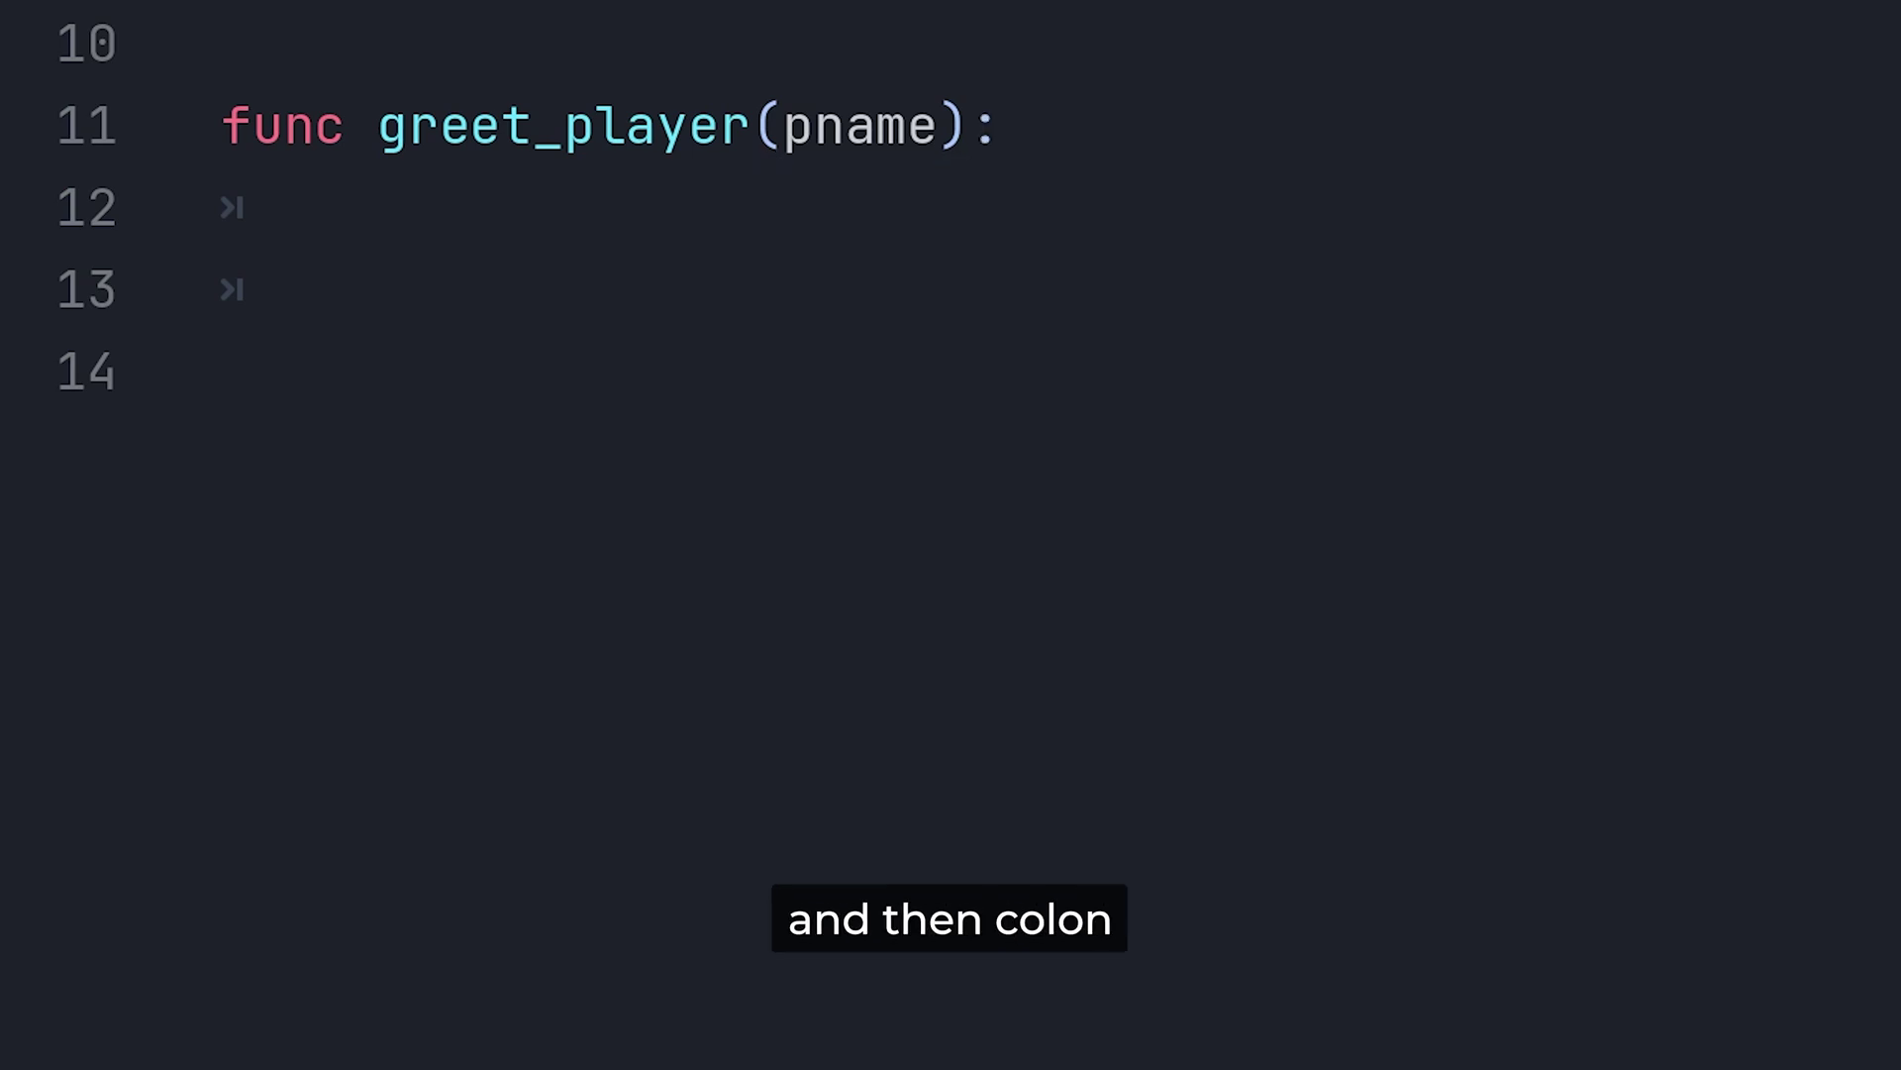
type("print(\"Welcome, \" + pname + \"!\")")
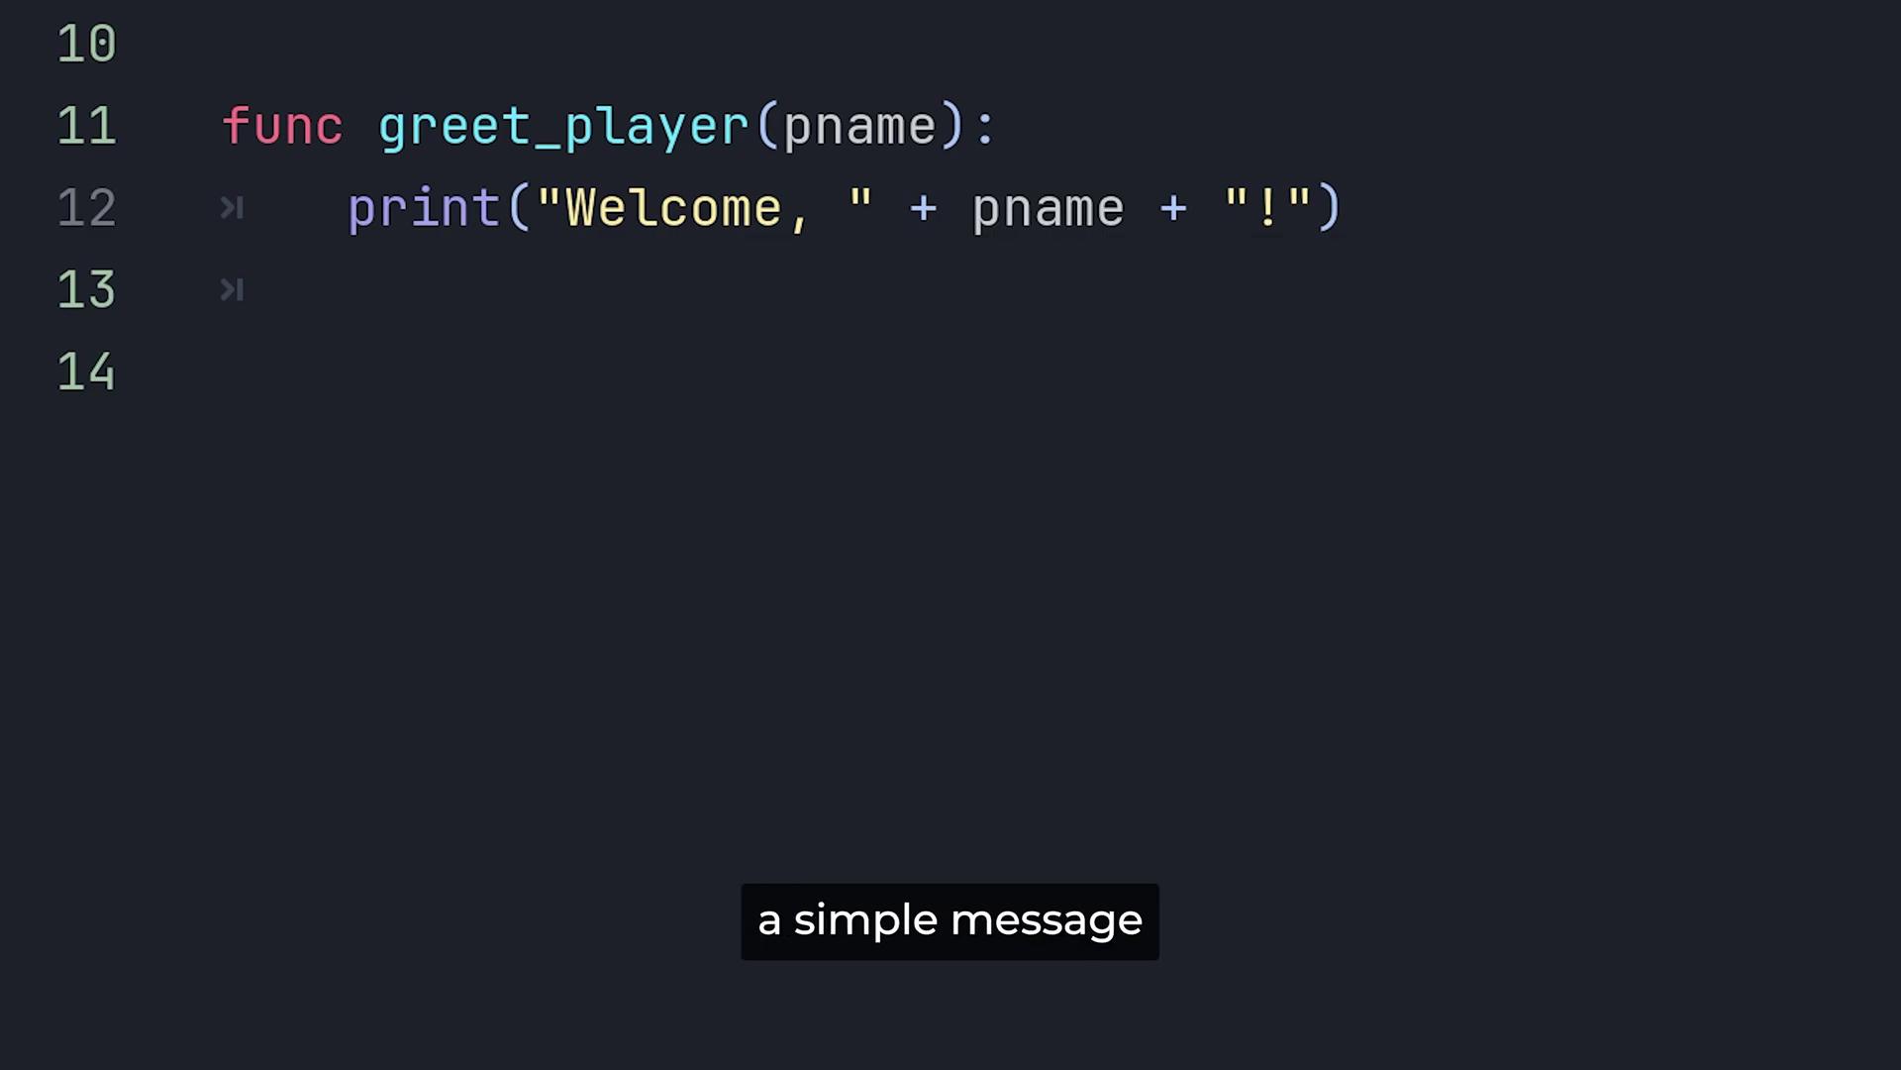
type("greet_player()")
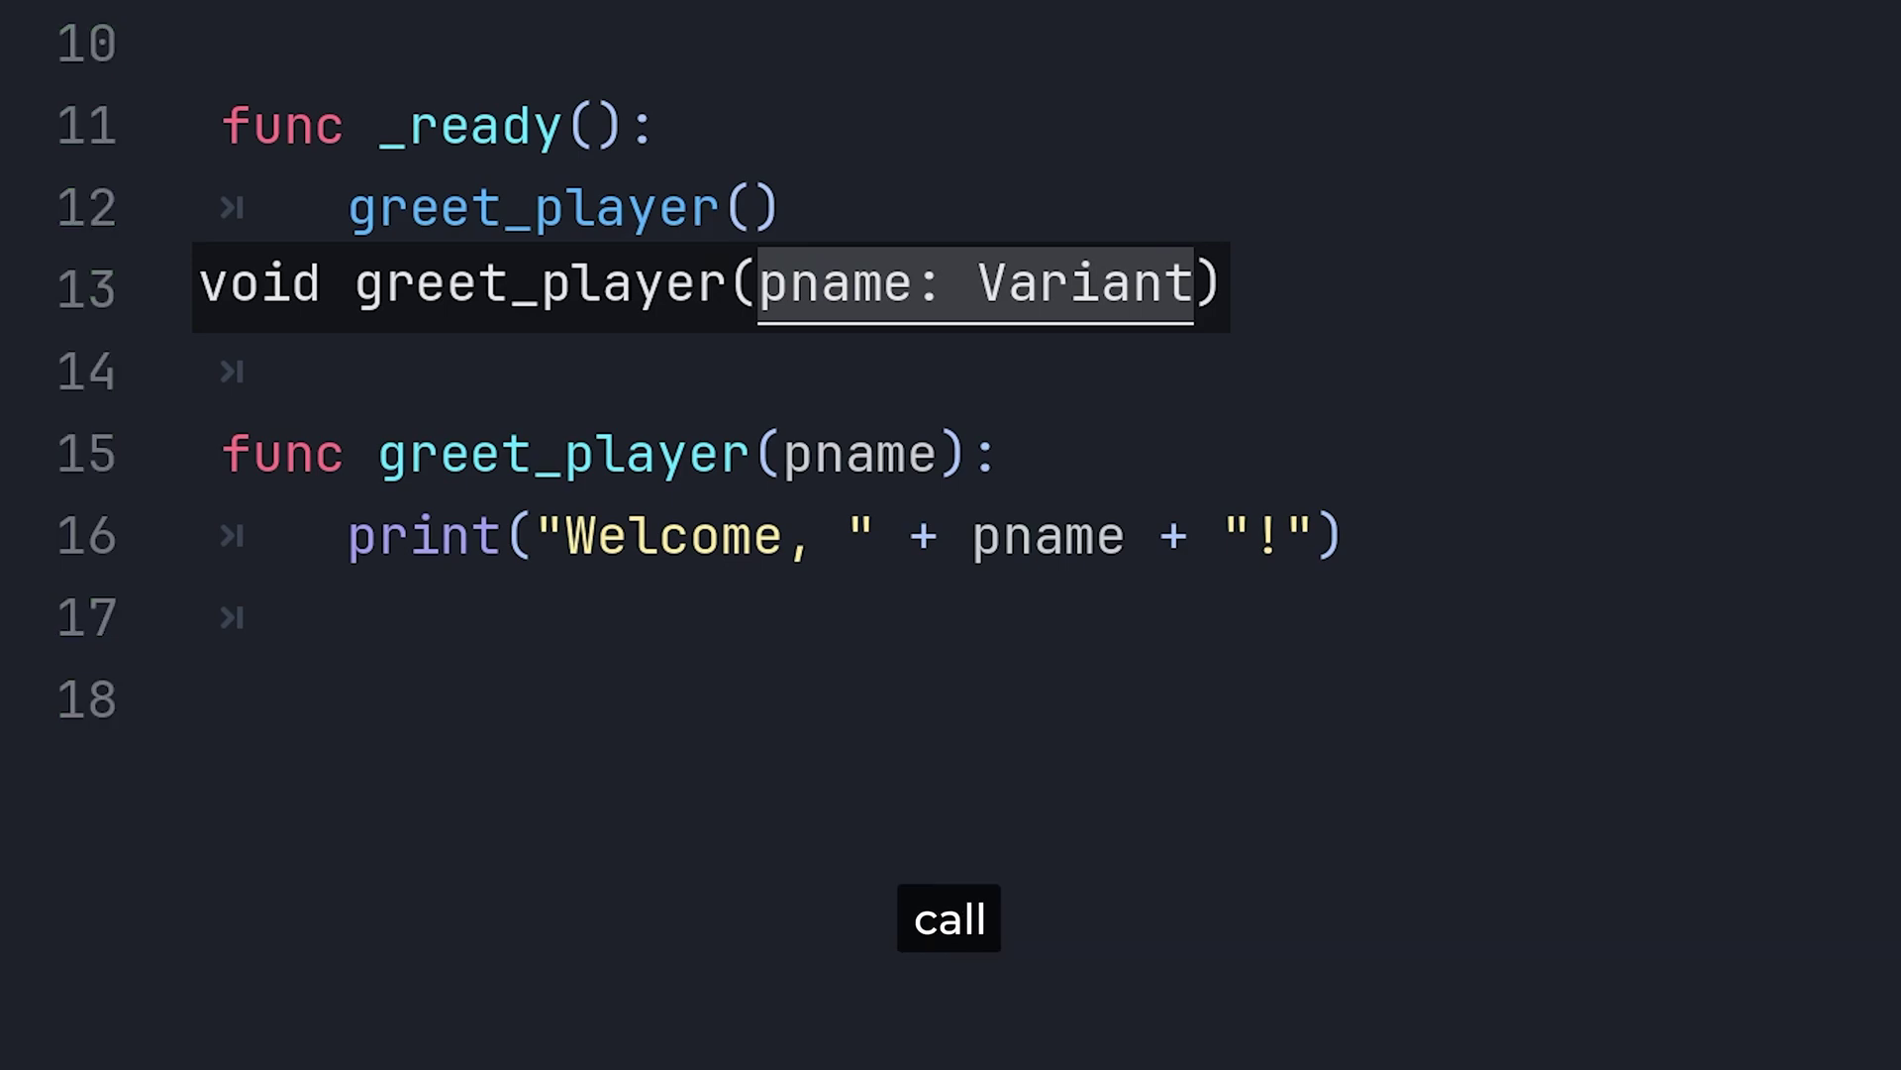
type("\"Chris\"")
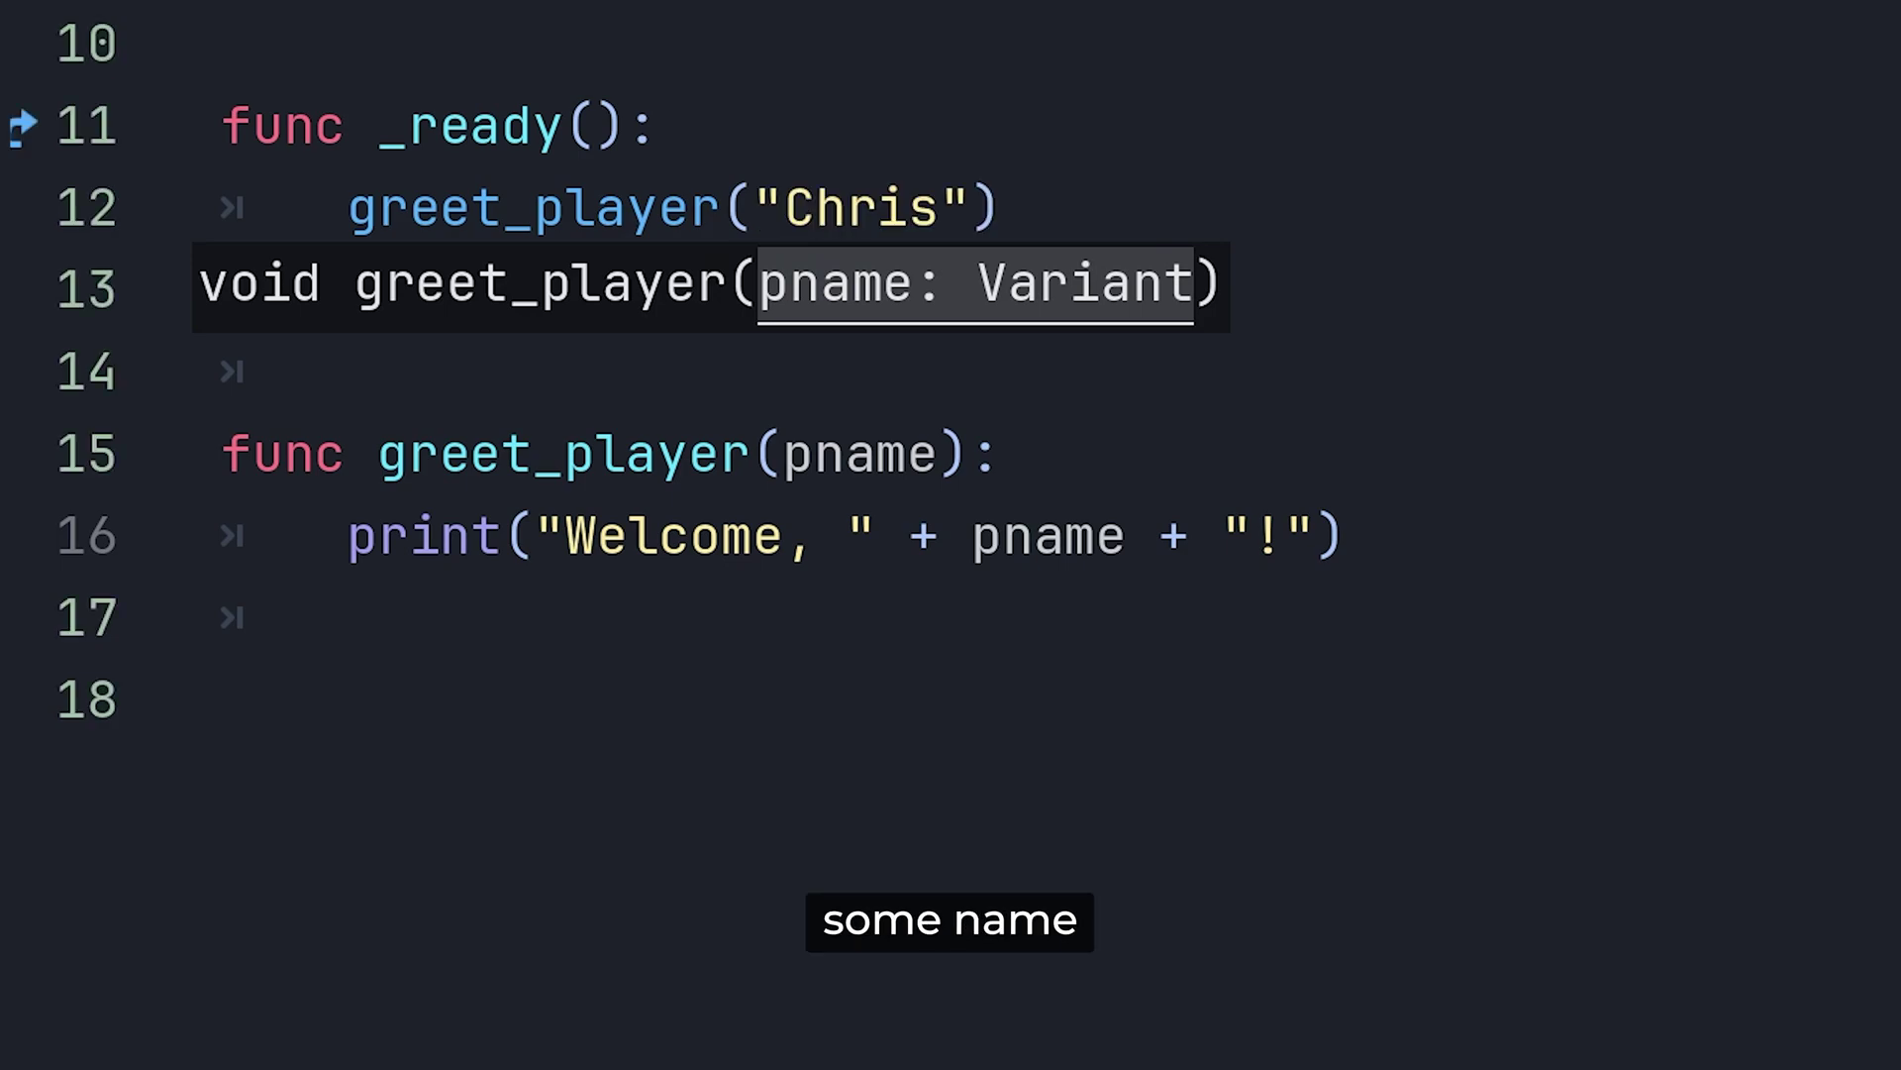
- Save the script and run the scene so greet_player prints 'Welcome, Chris!'
key("ctrl+s")
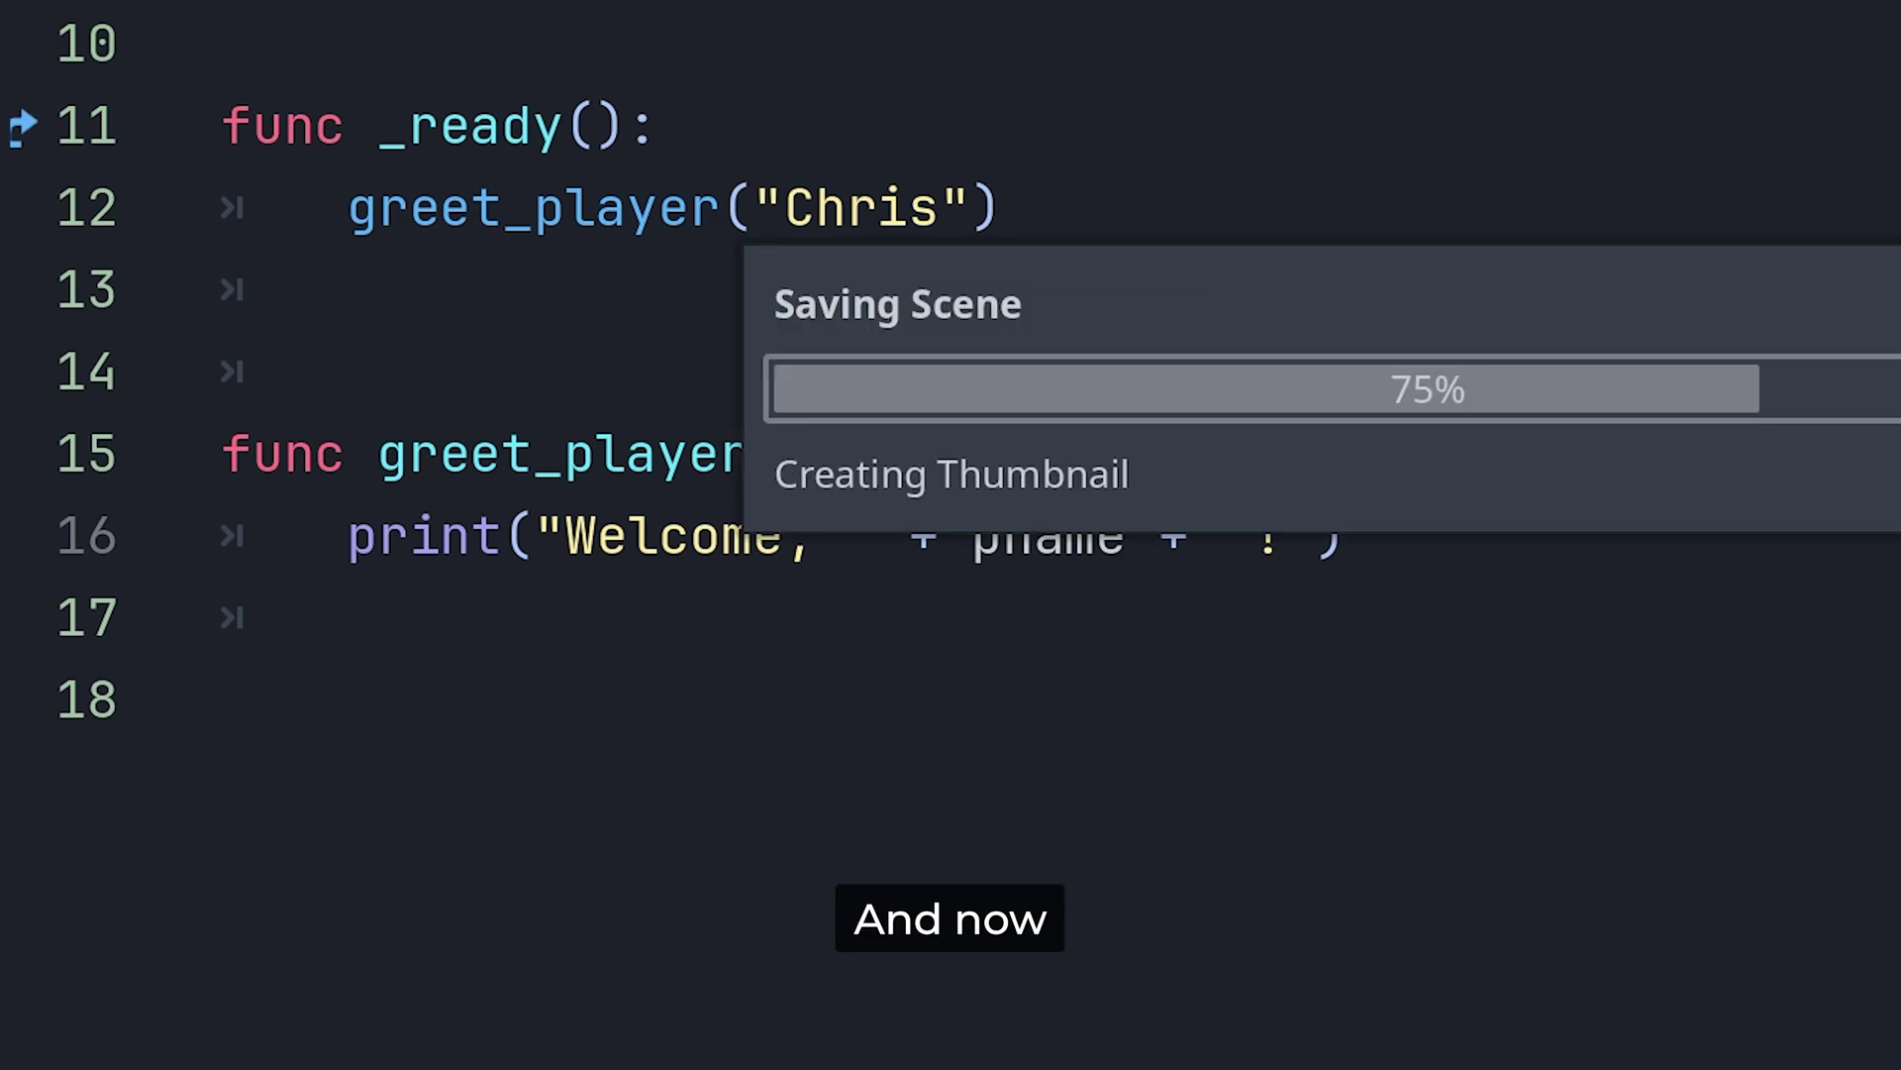
key("F6")
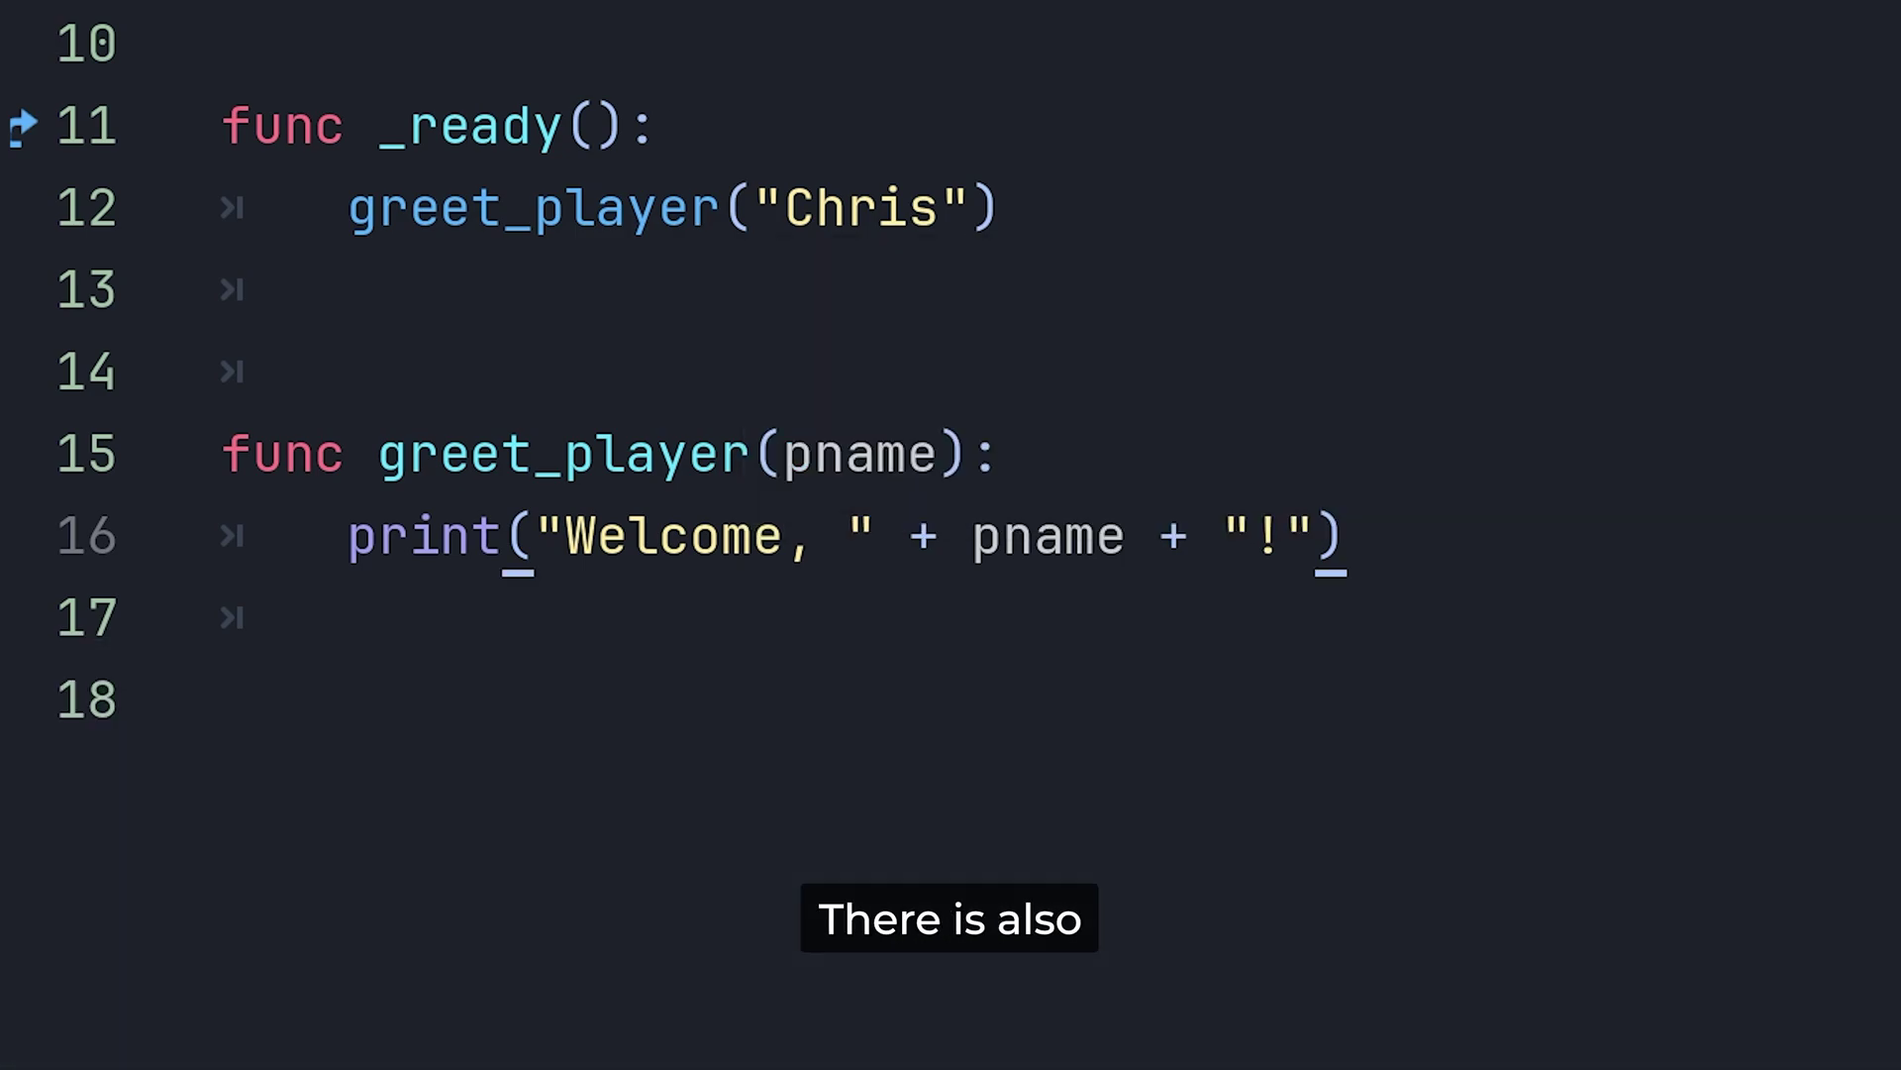
- Give greet_player an int return type with return 1, save, then start removing int
key("Up")
key("Left")
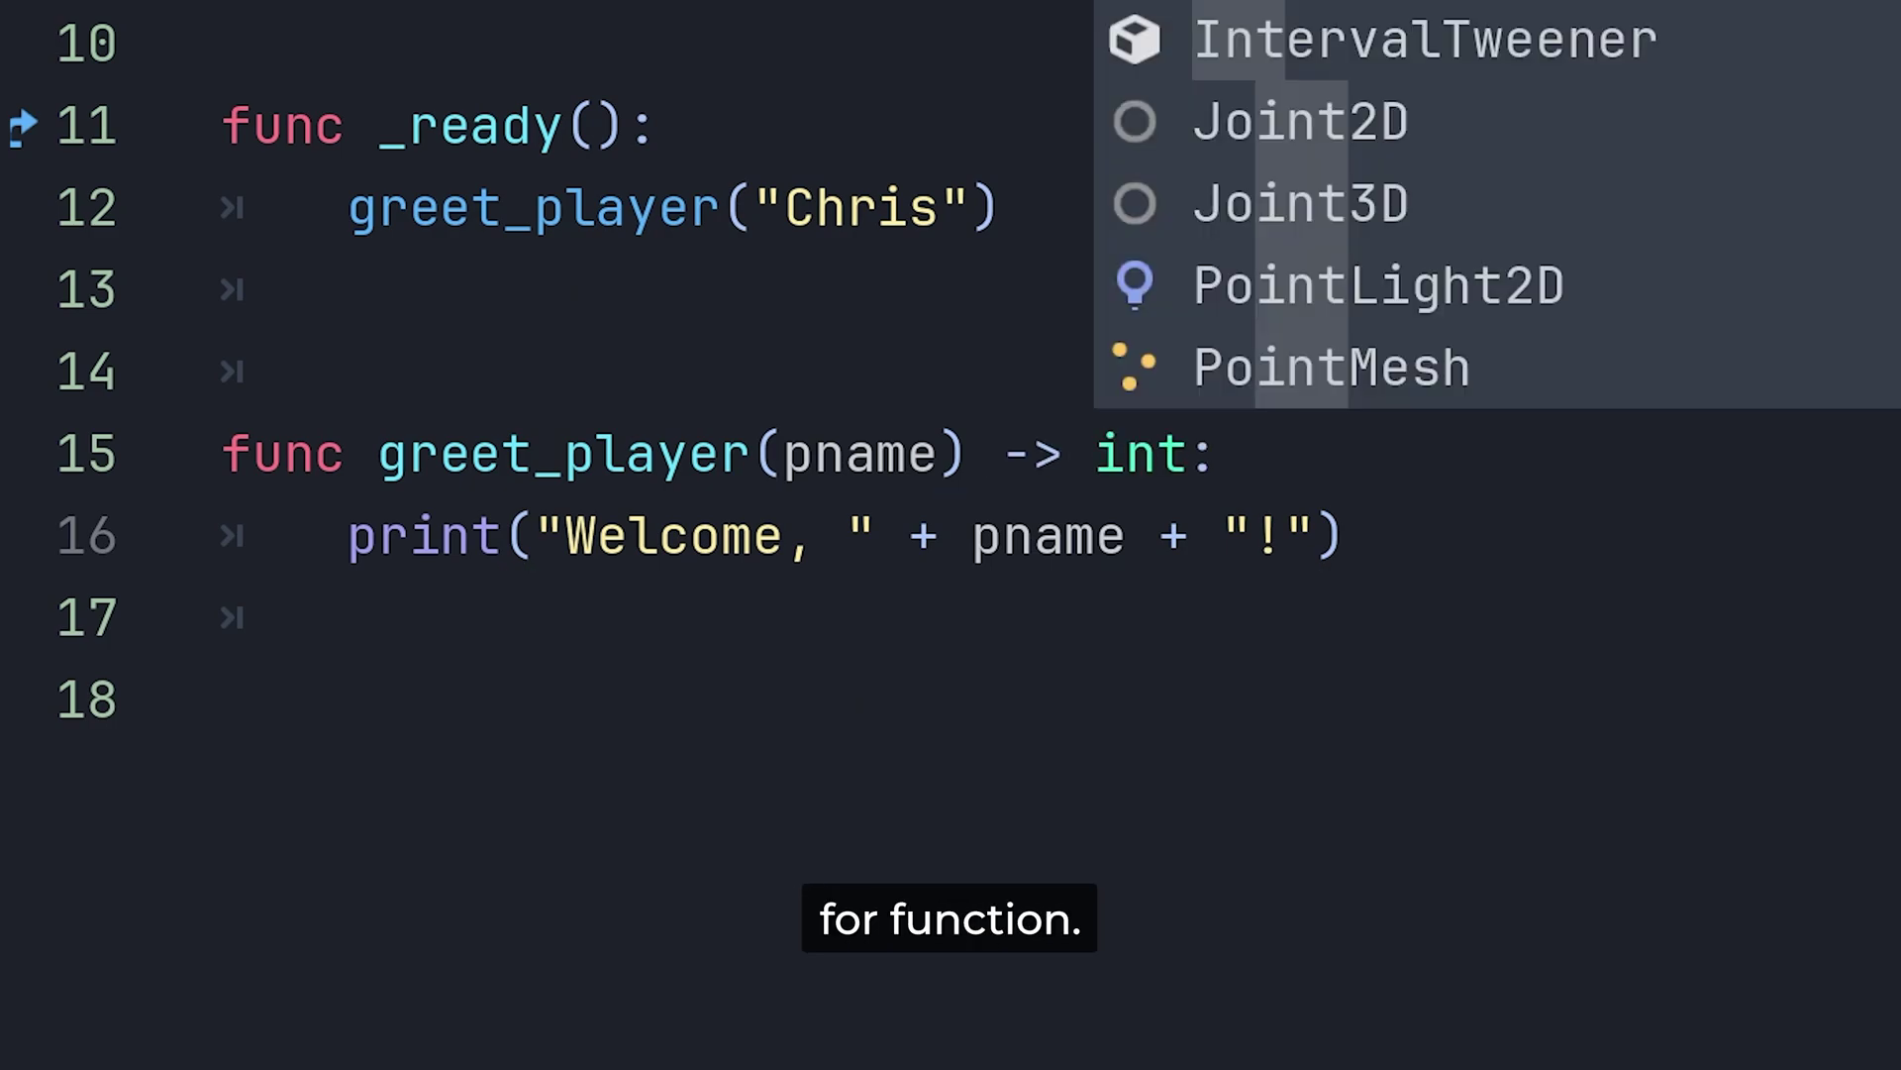
key("Escape")
key("Down")
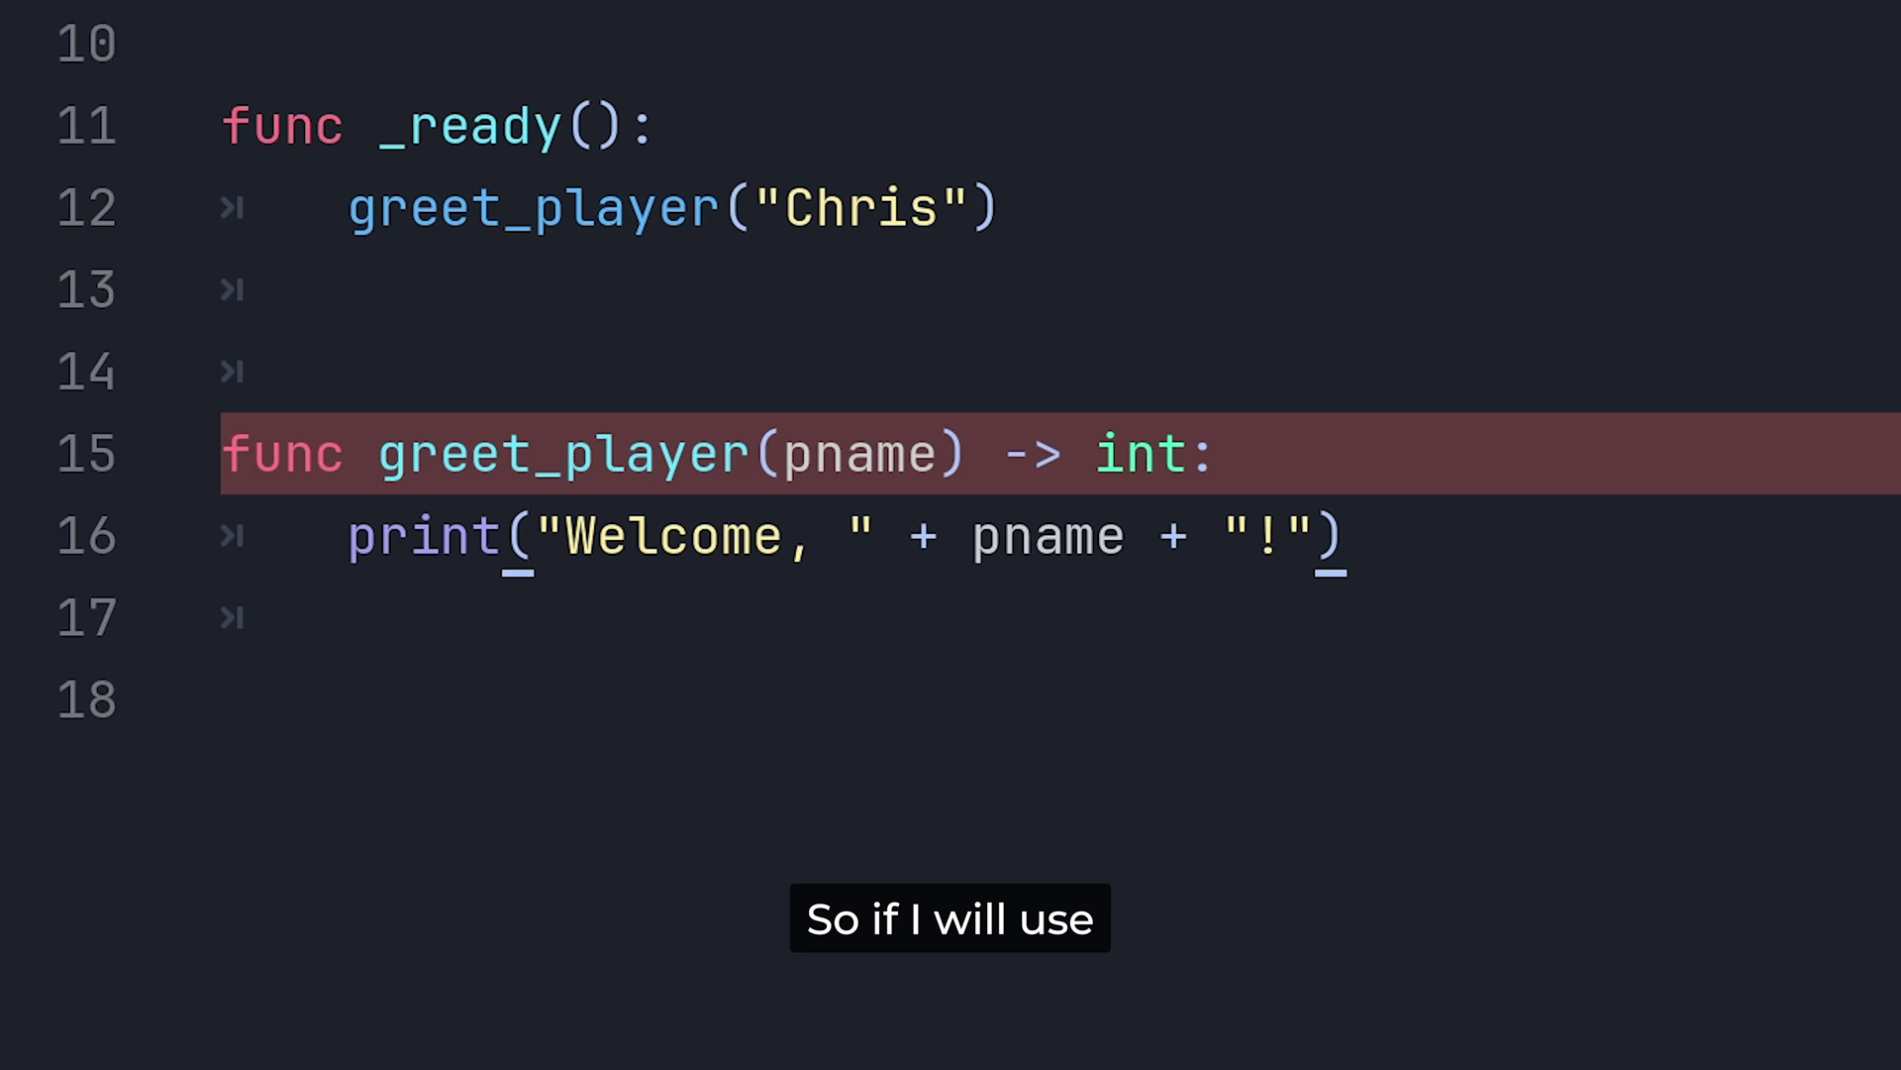
key("Return")
type("return 1")
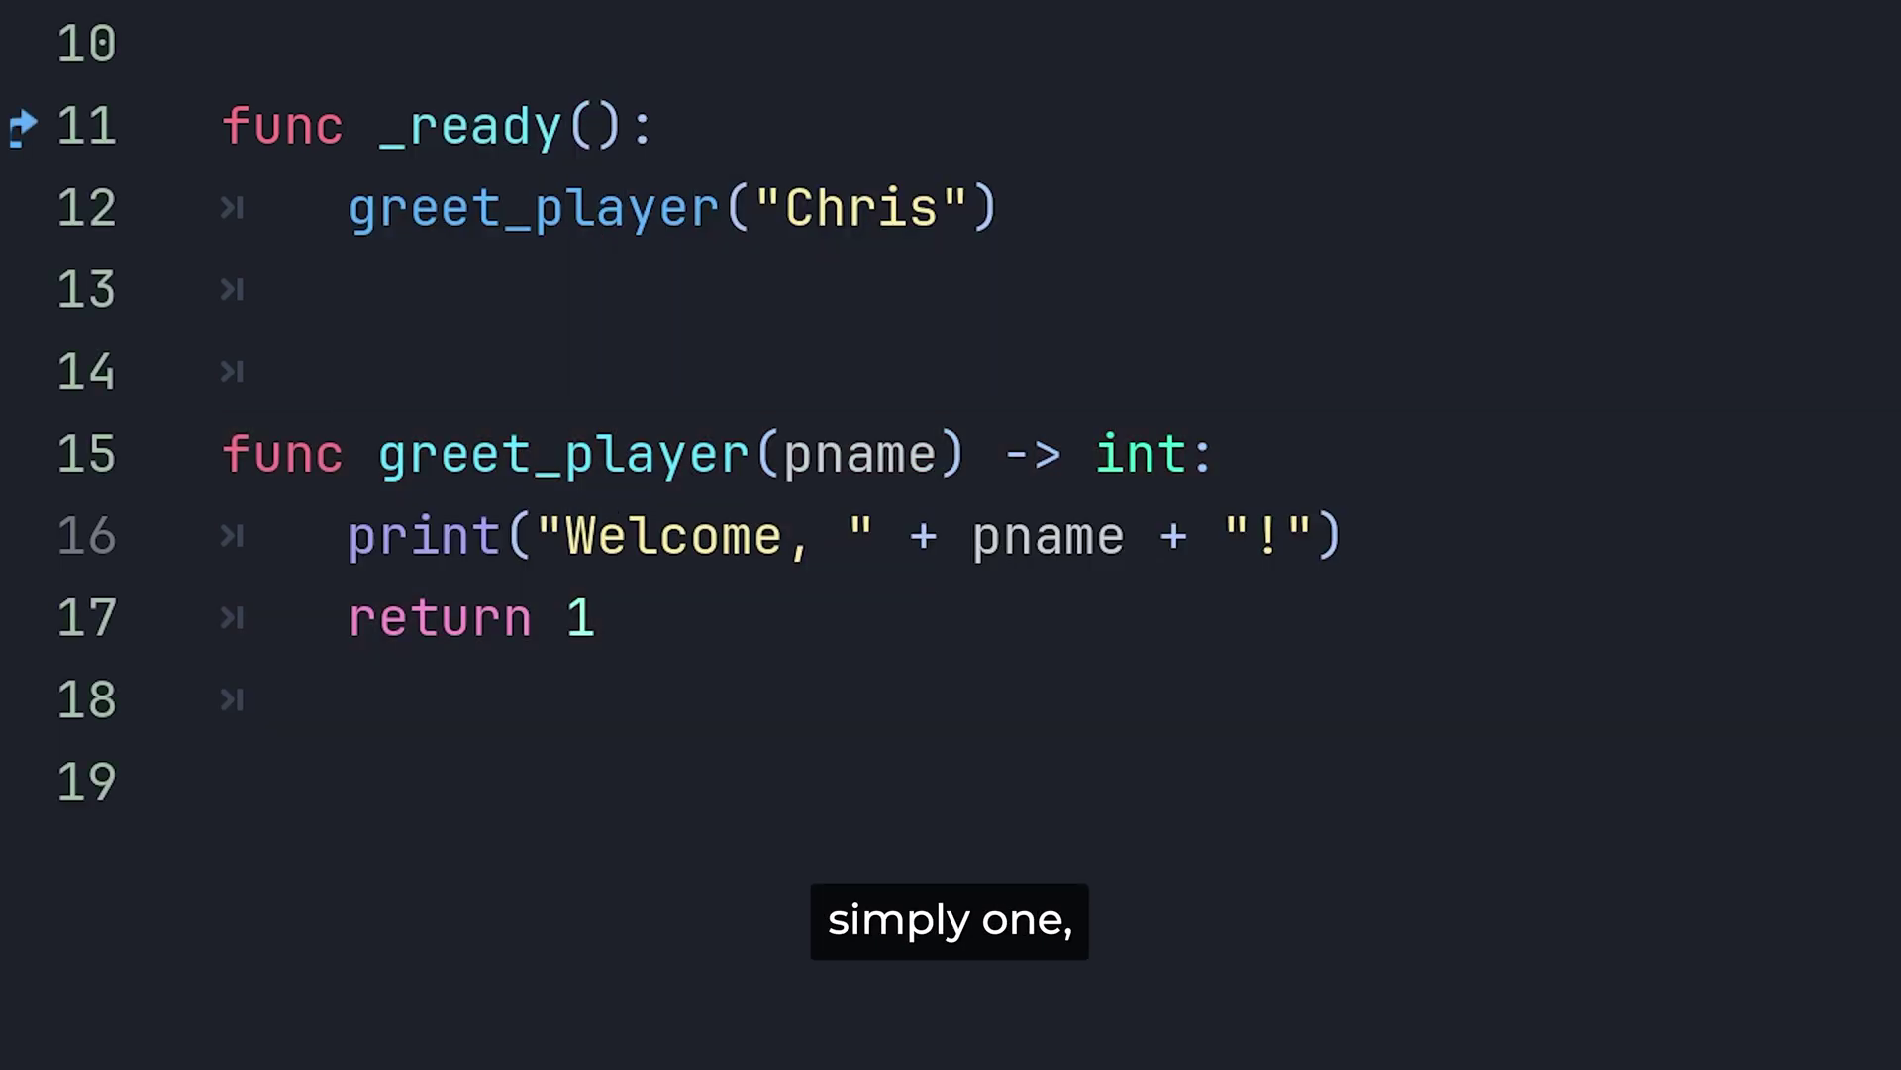
key("ctrl+s")
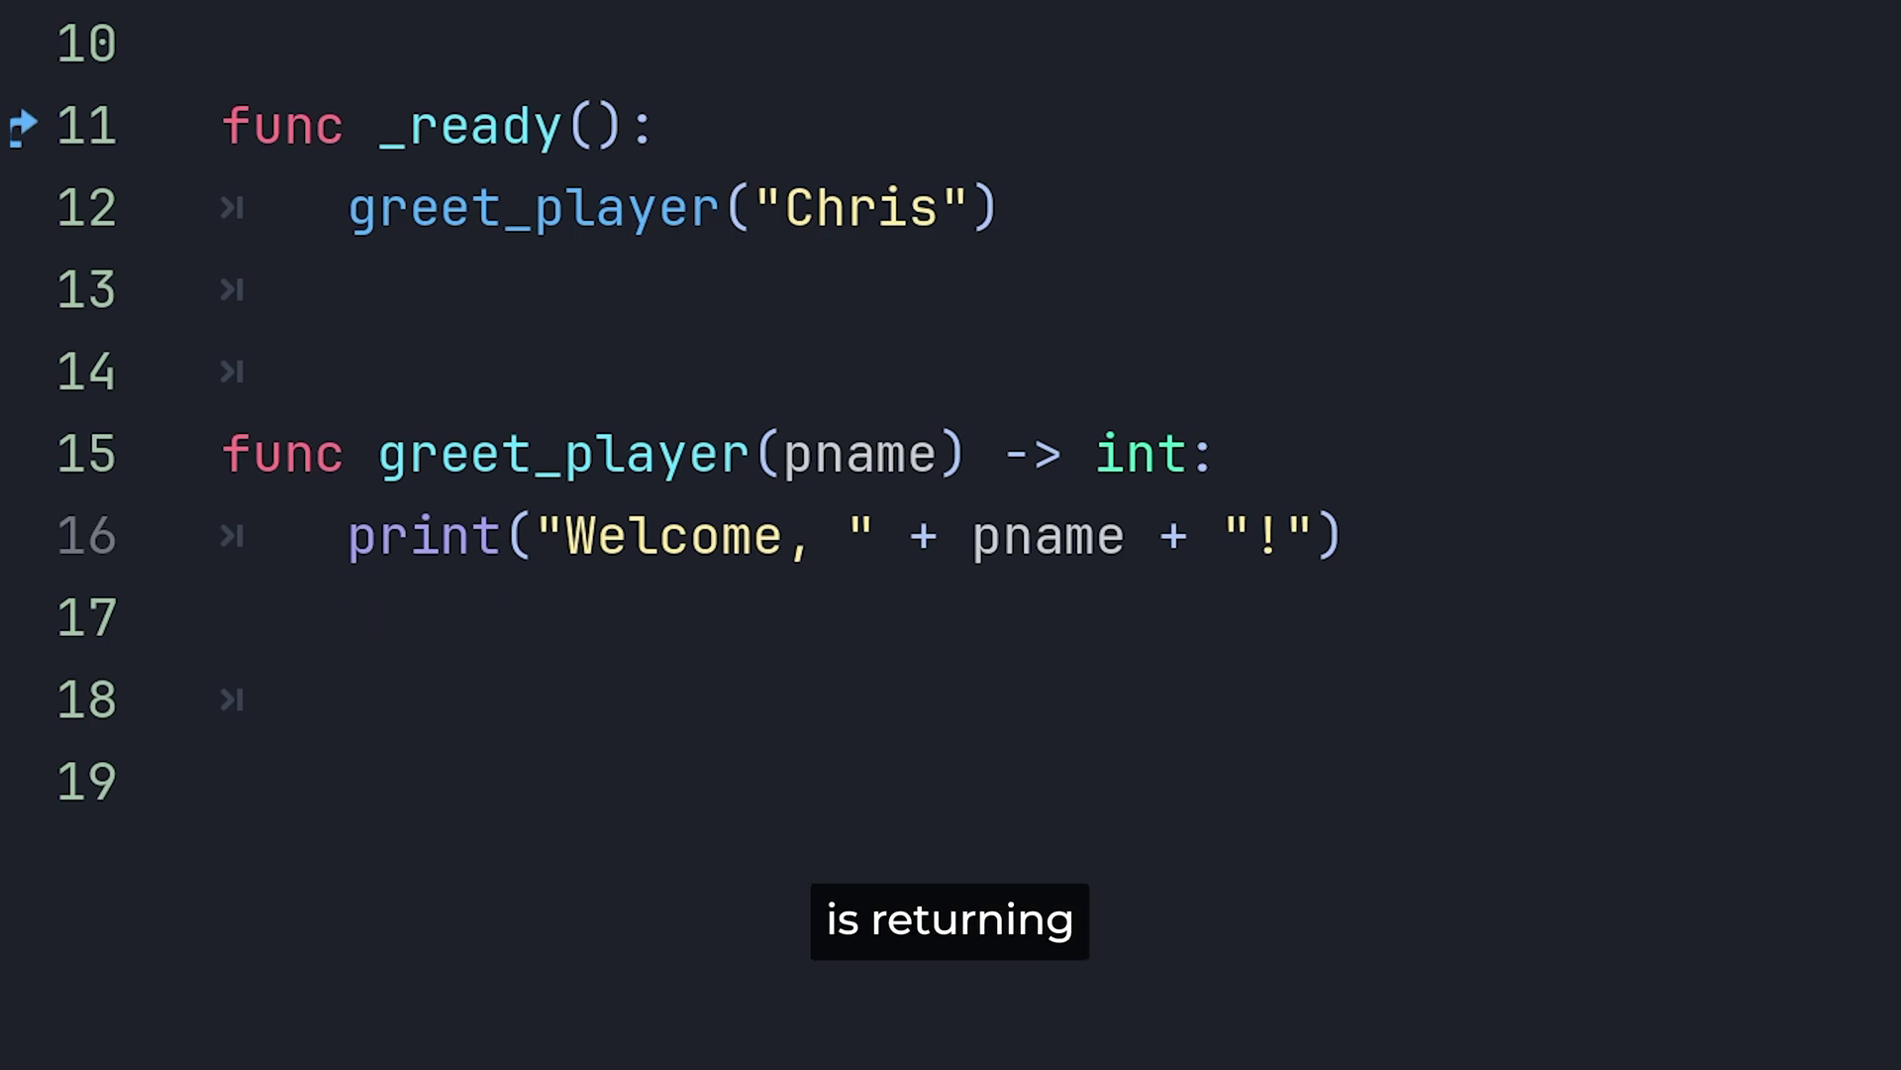
key("BackSpace")
key("BackSpace")
key("BackSpace")
type("v")
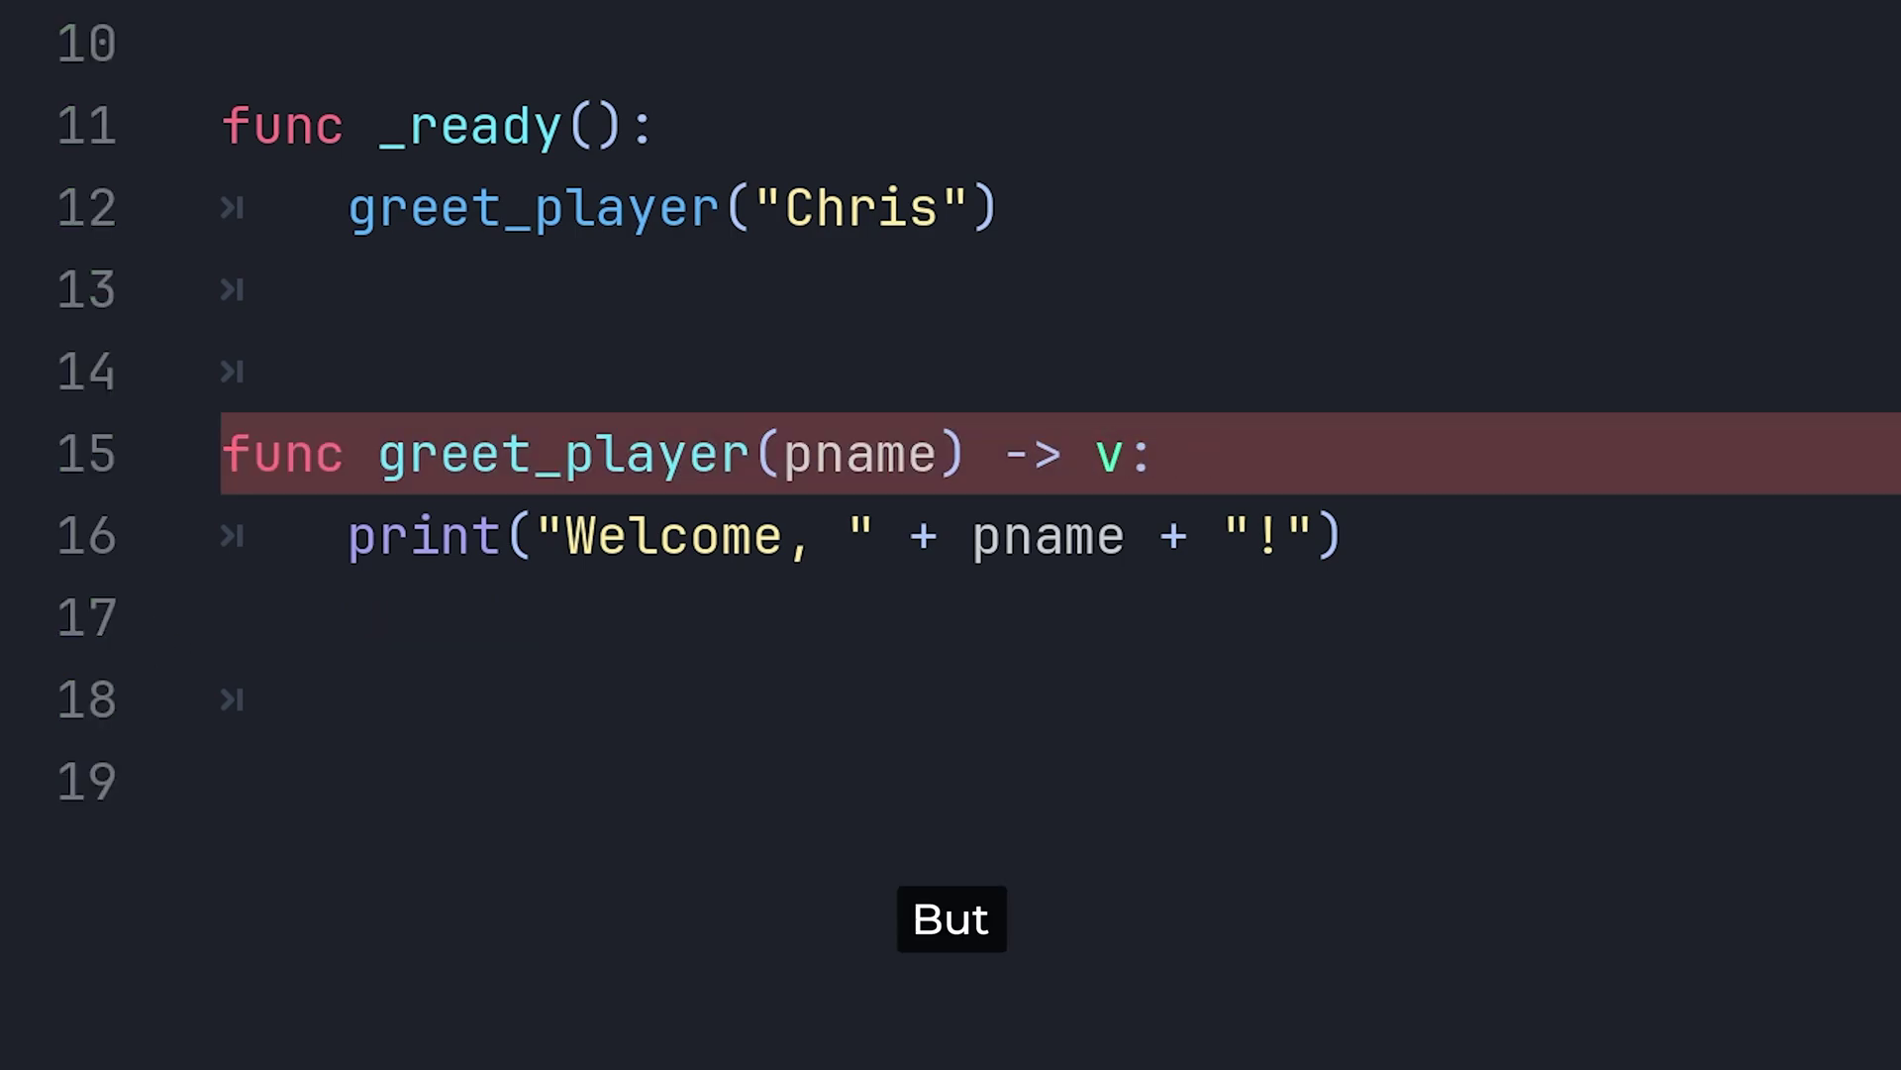
type("oid")
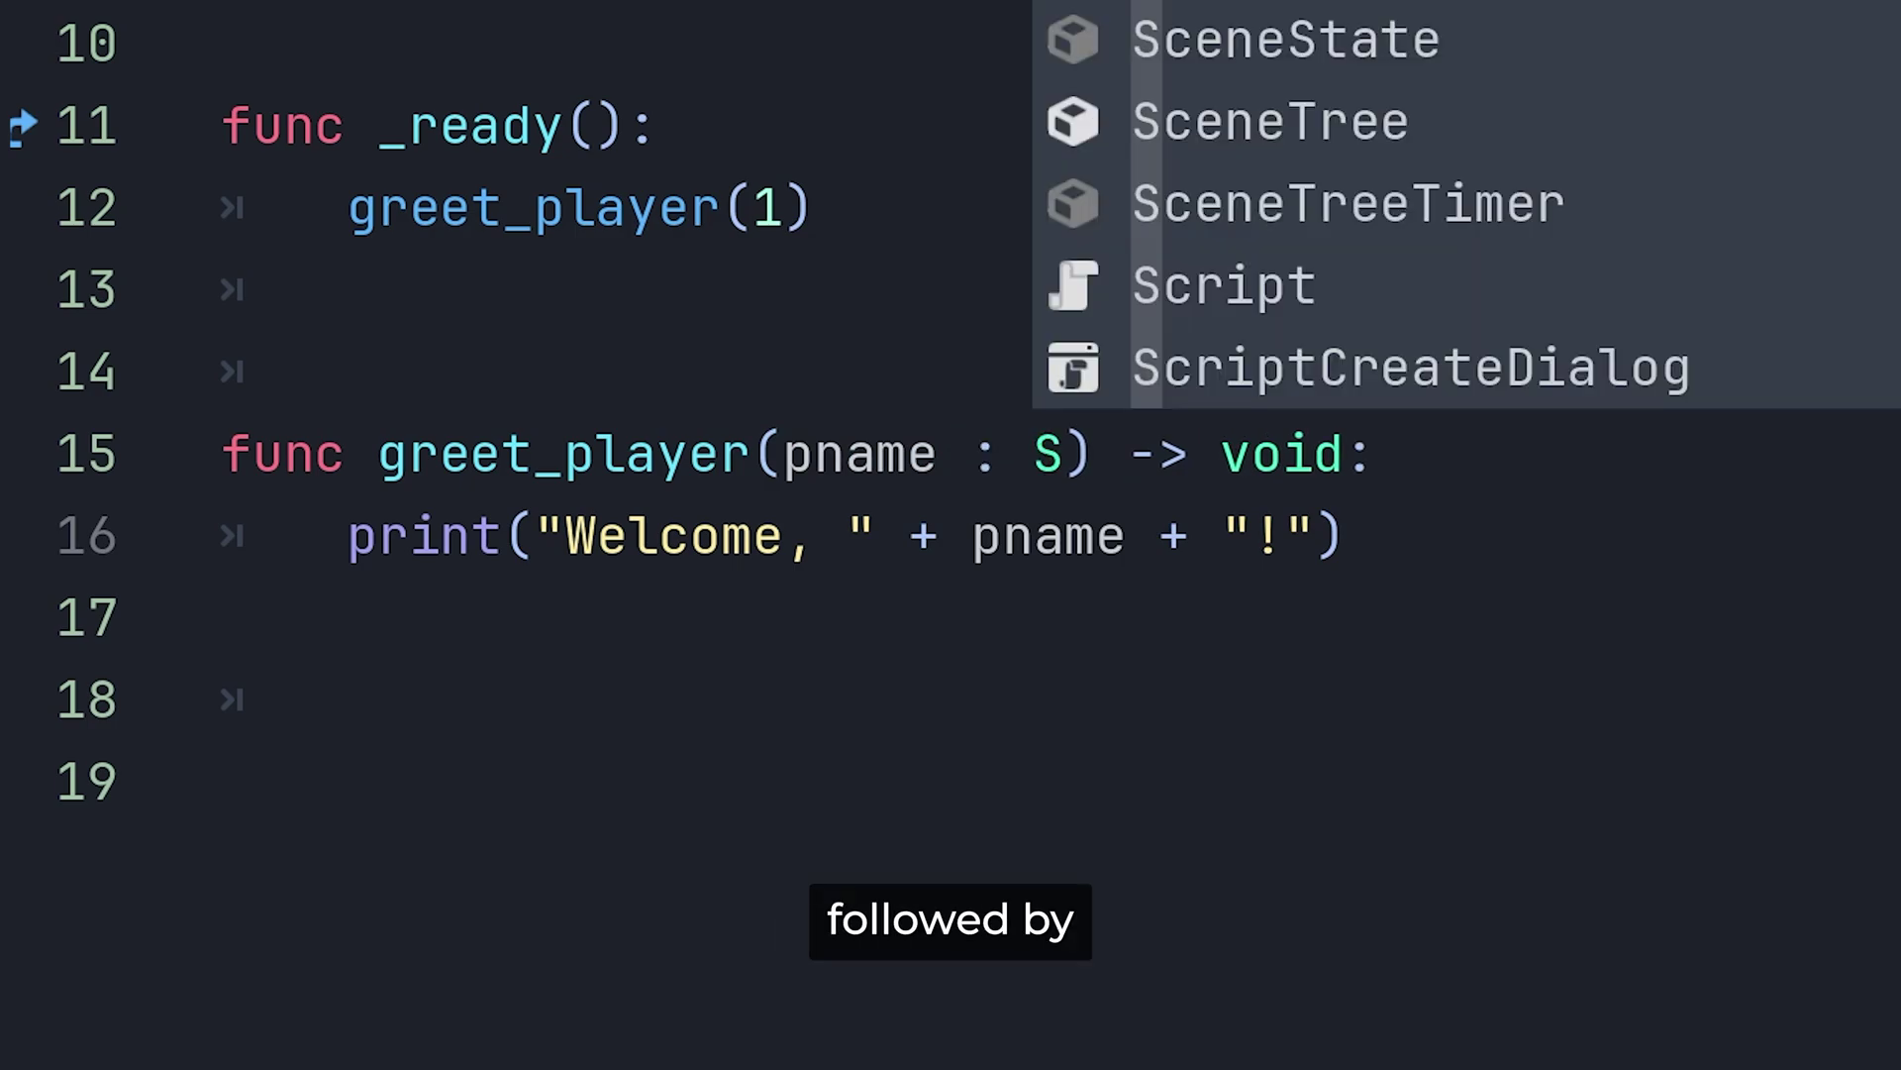
type("tring")
- Test greet_player with a String-typed pname, calling it with 1 and an empty string
key("Return")
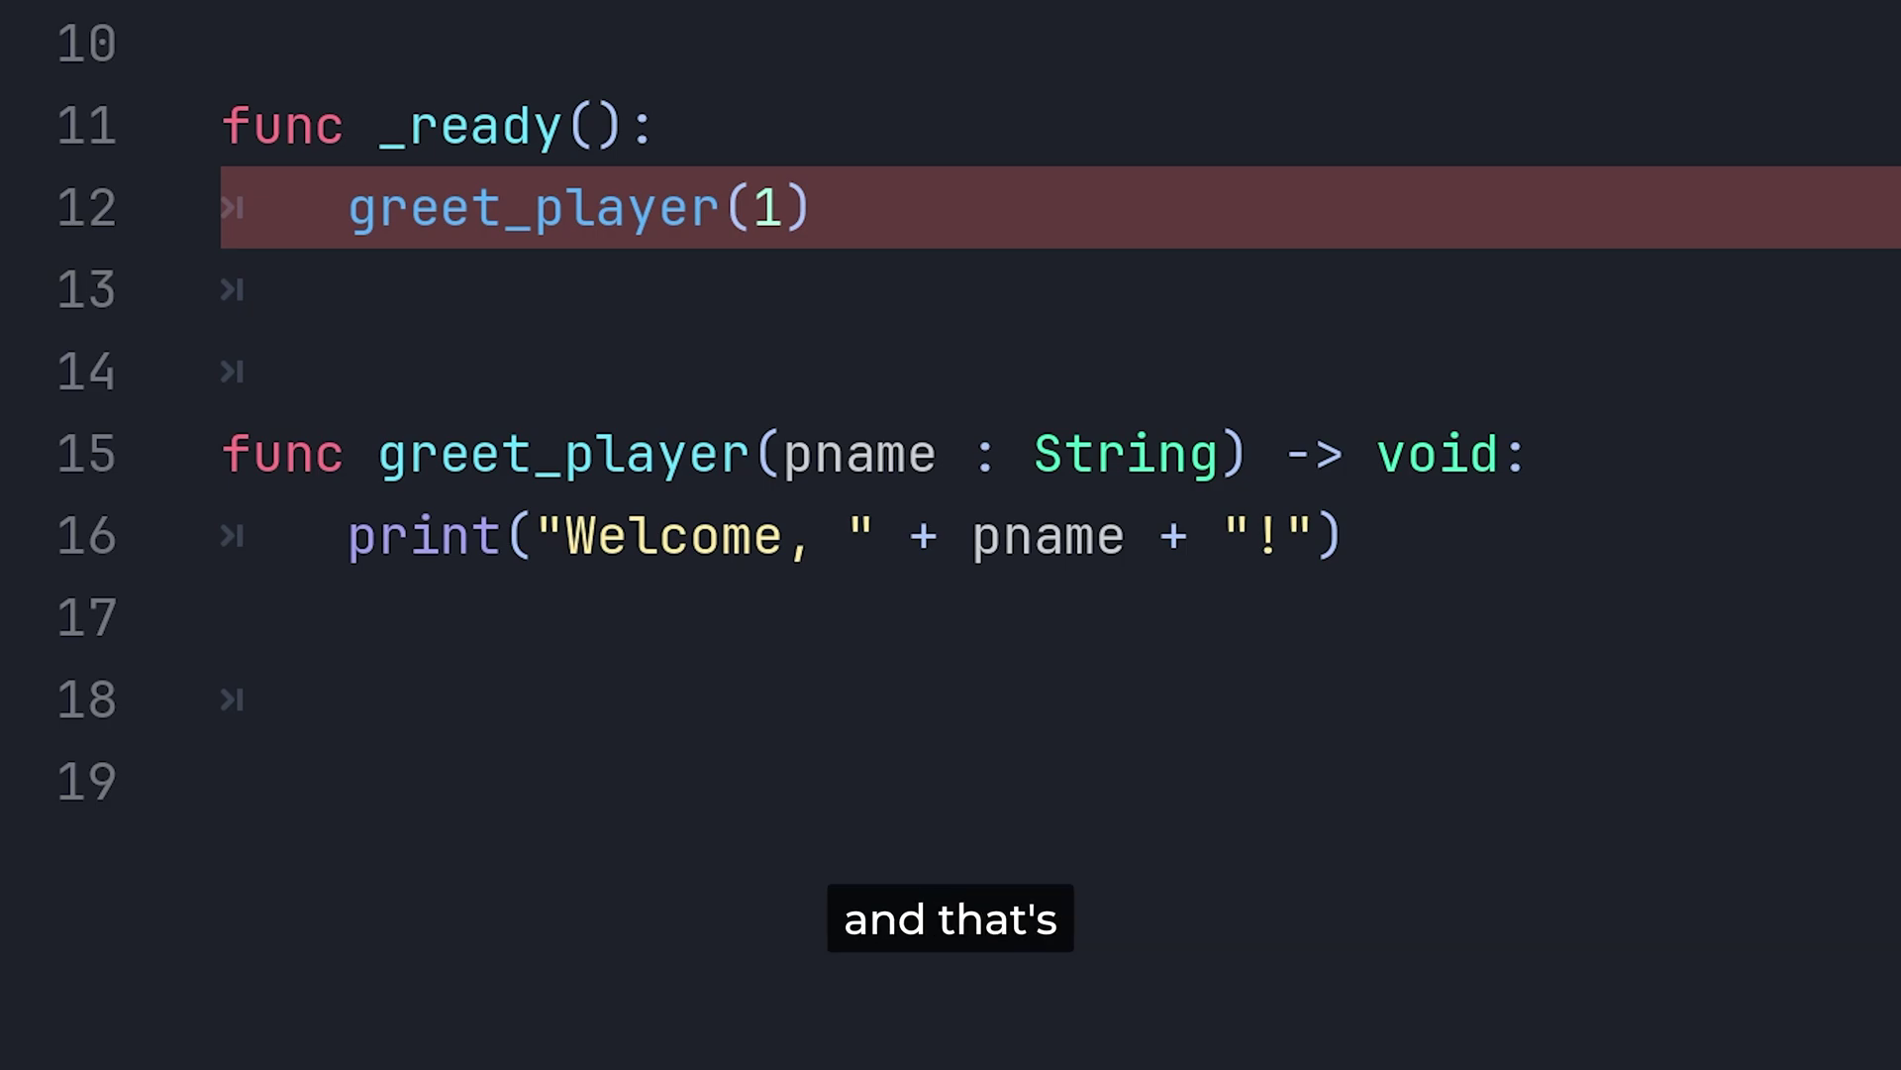
key("BackSpace")
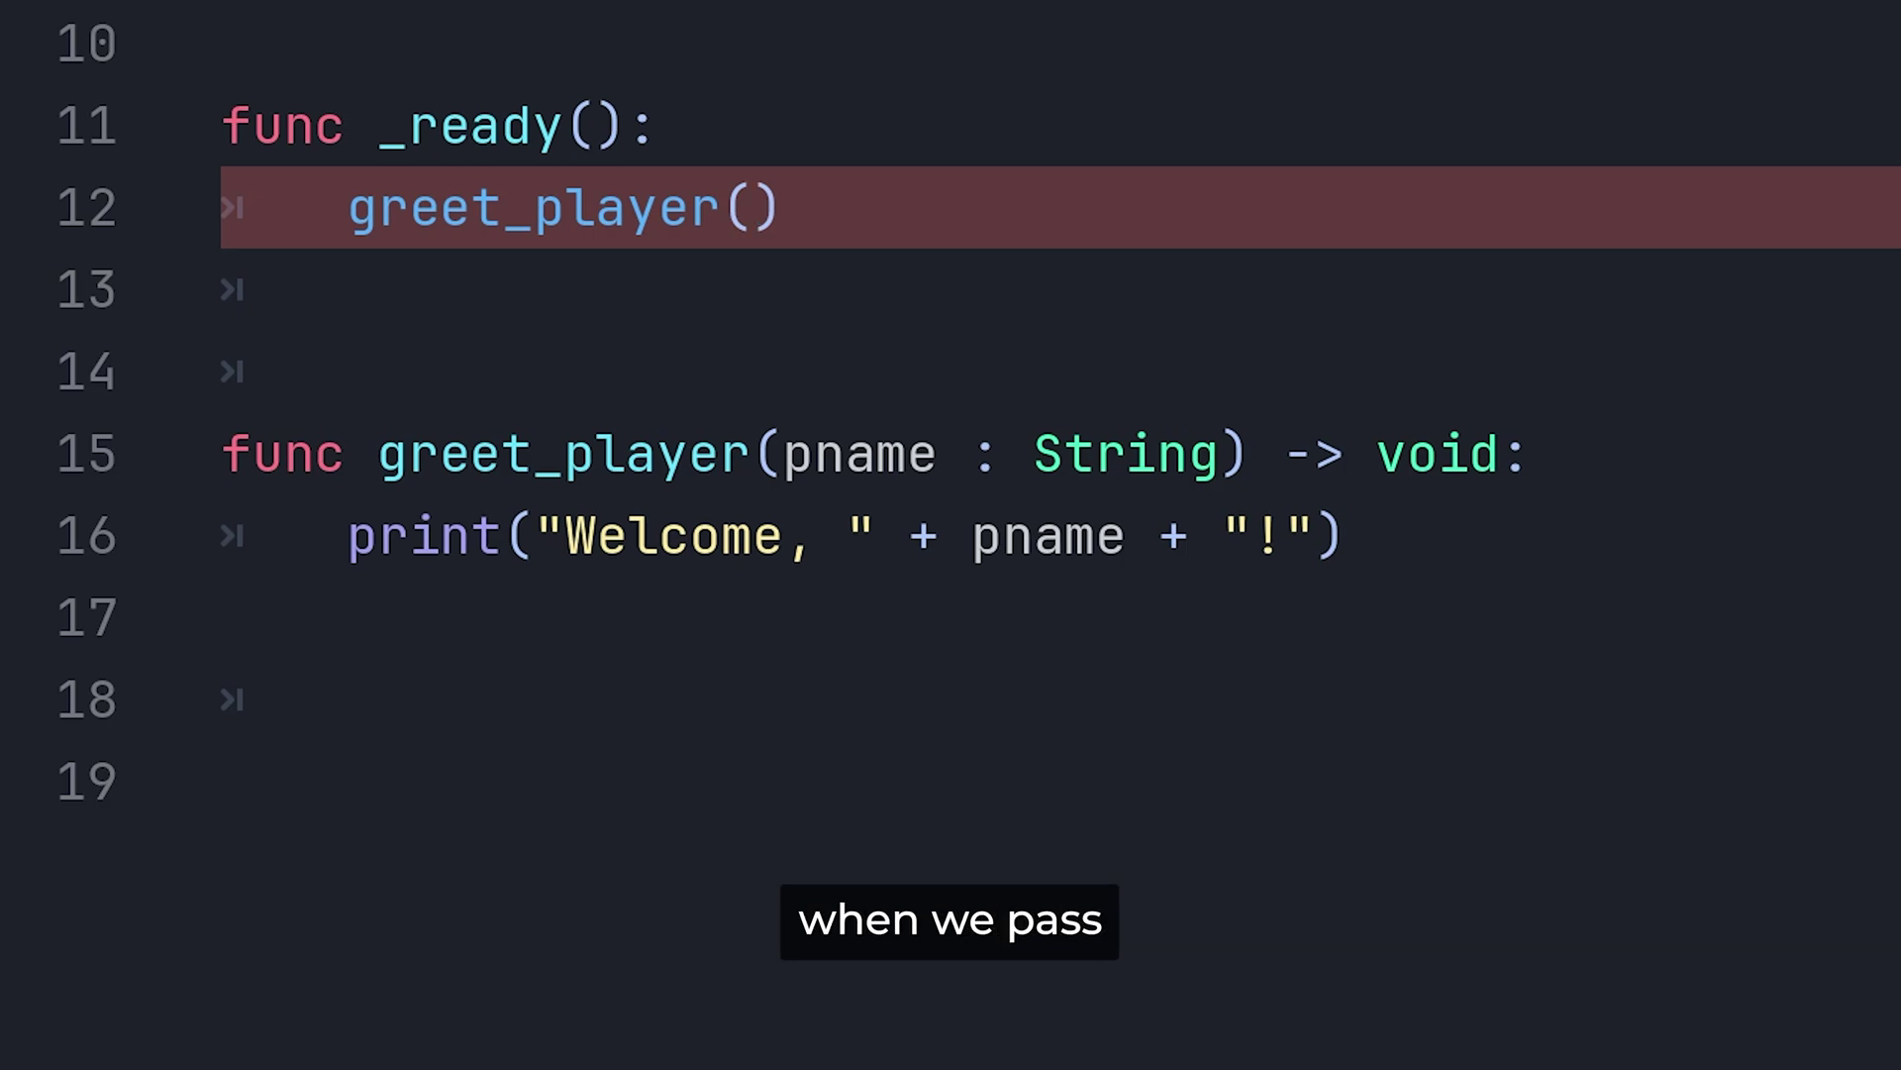
type("\"\"")
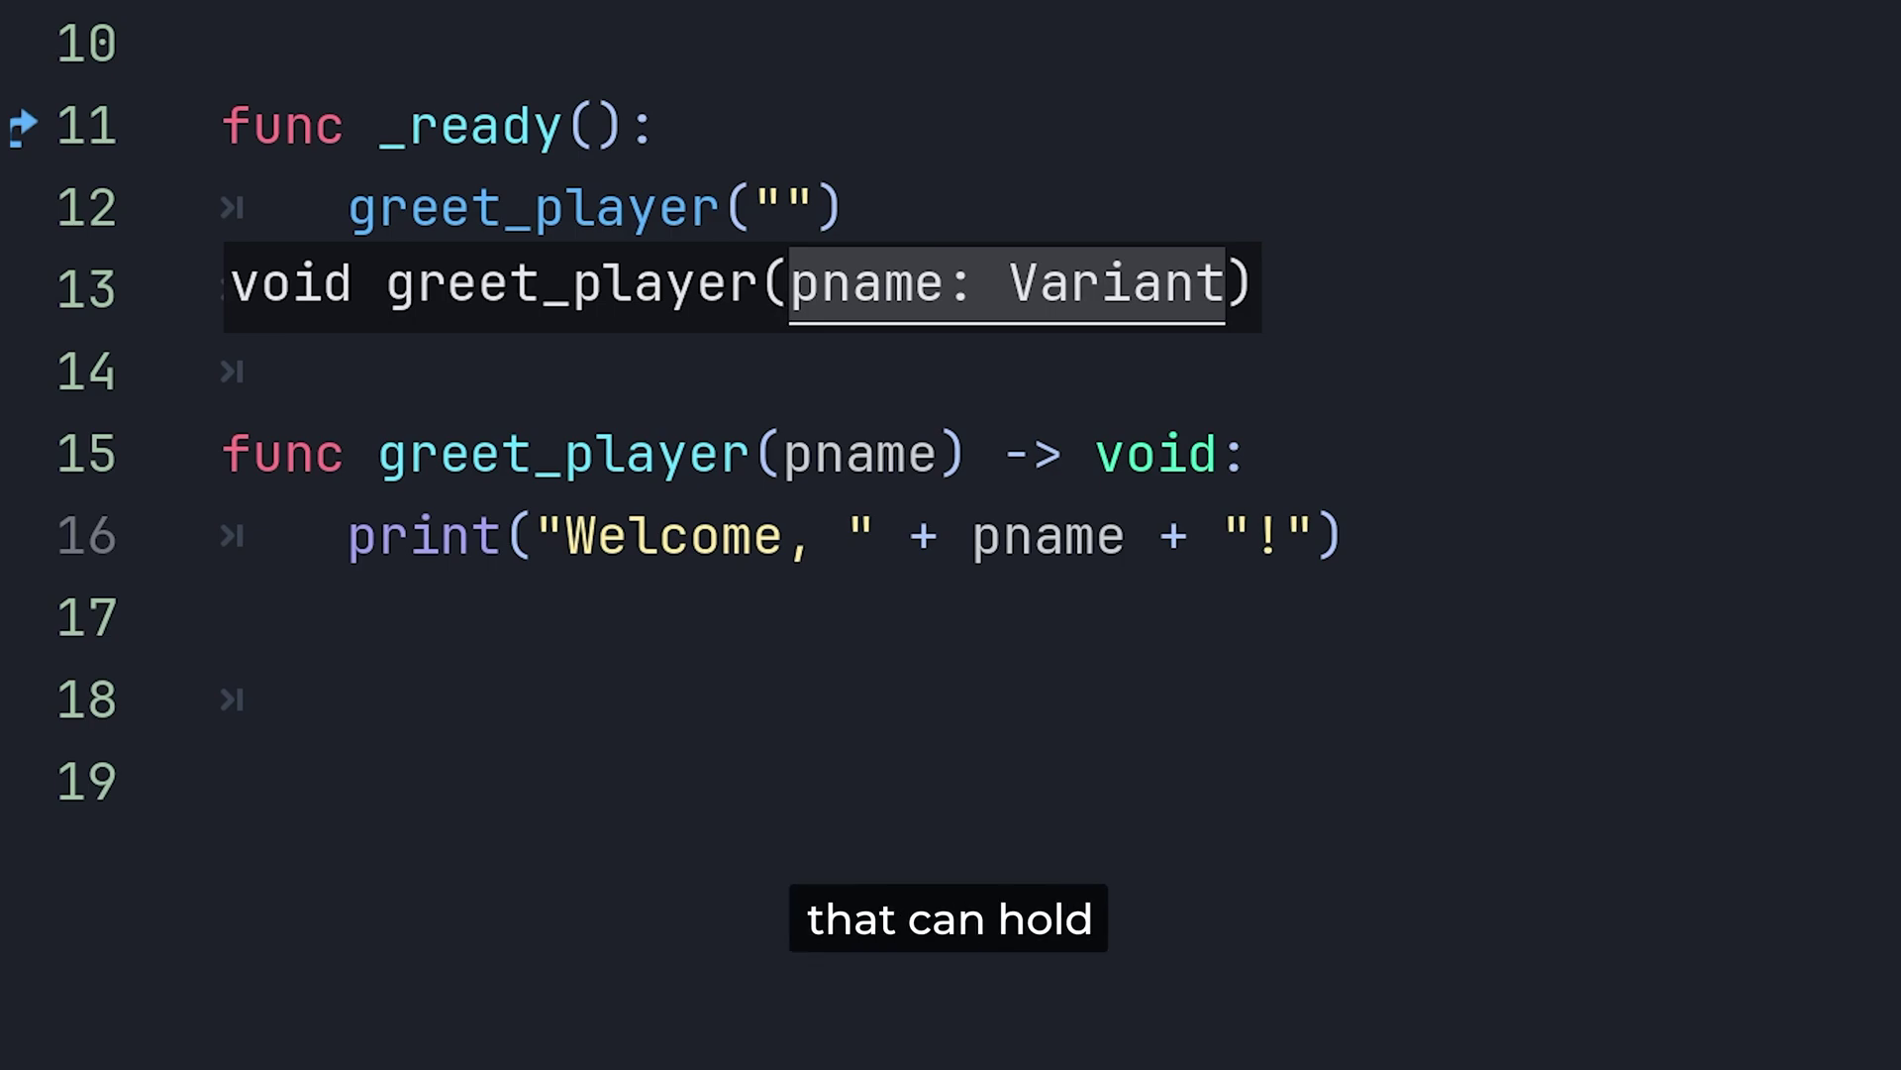
key("BackSpace")
type("1")
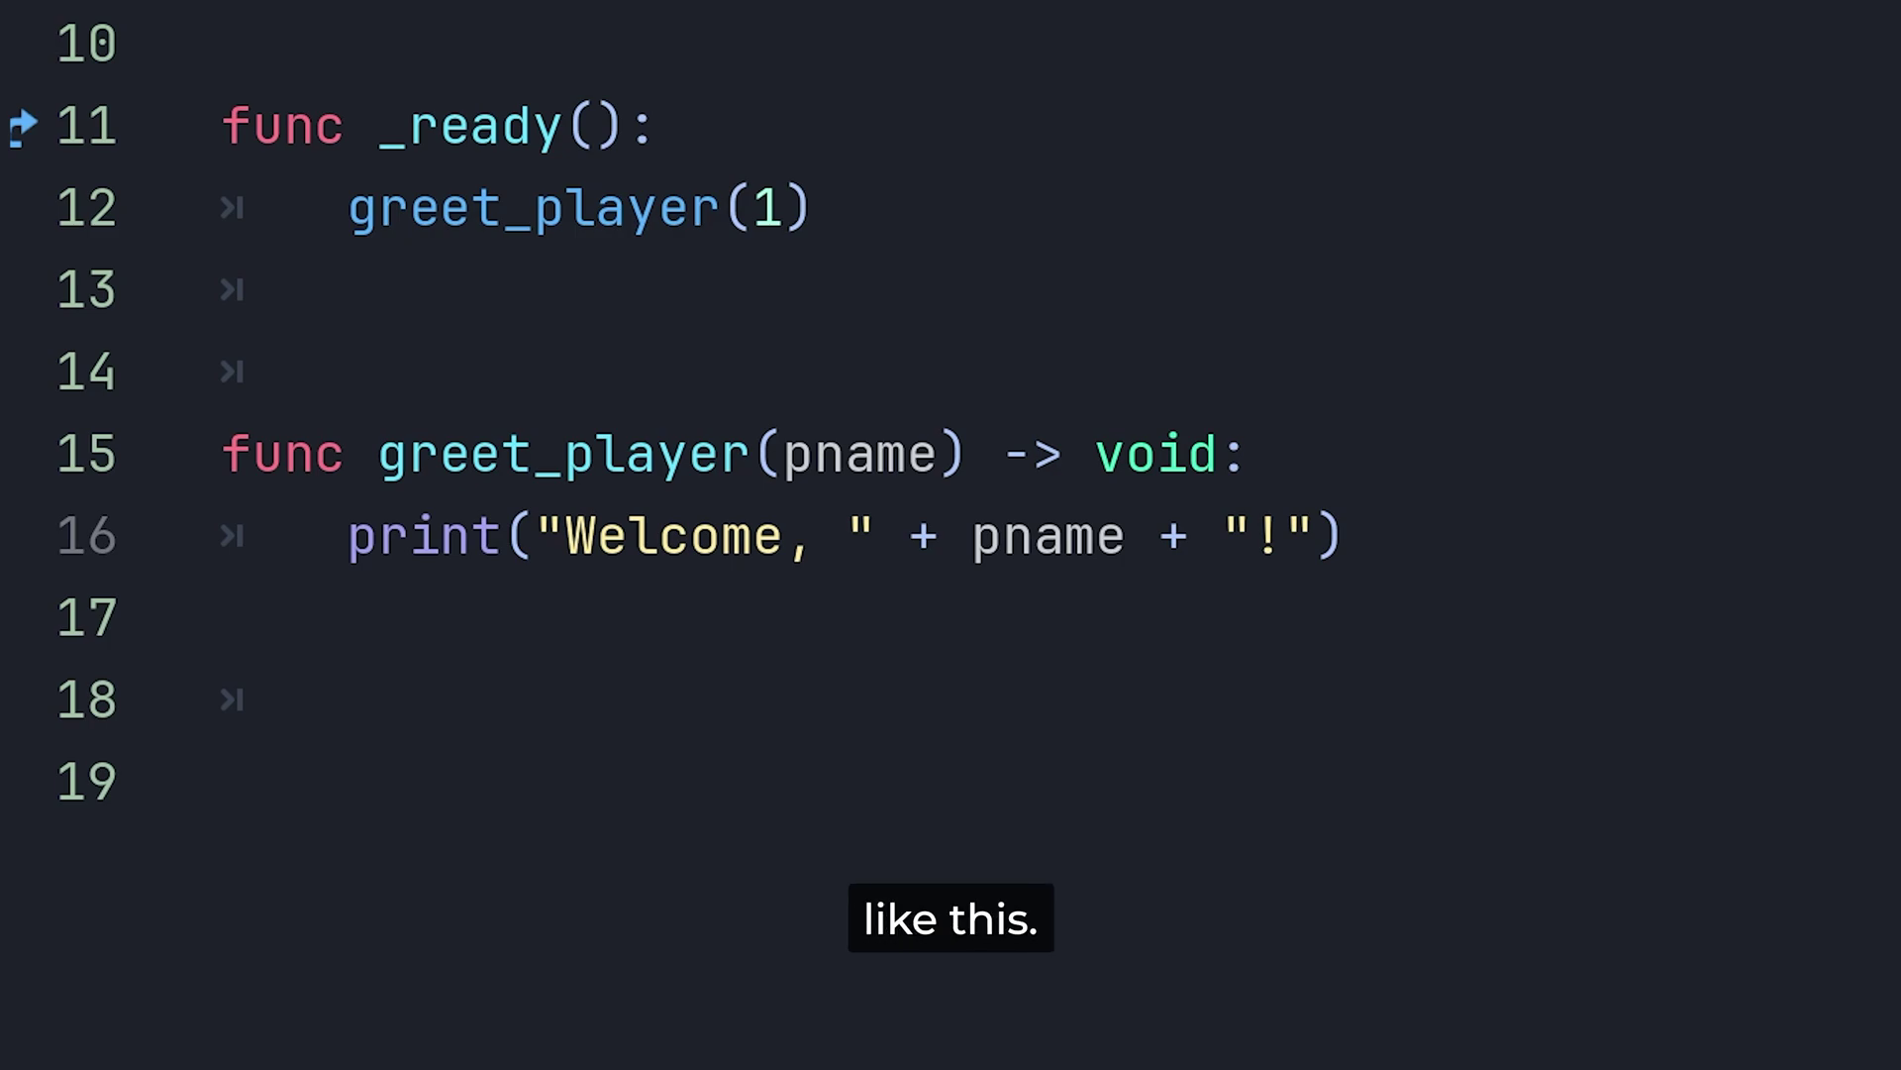
left_click(306, 192)
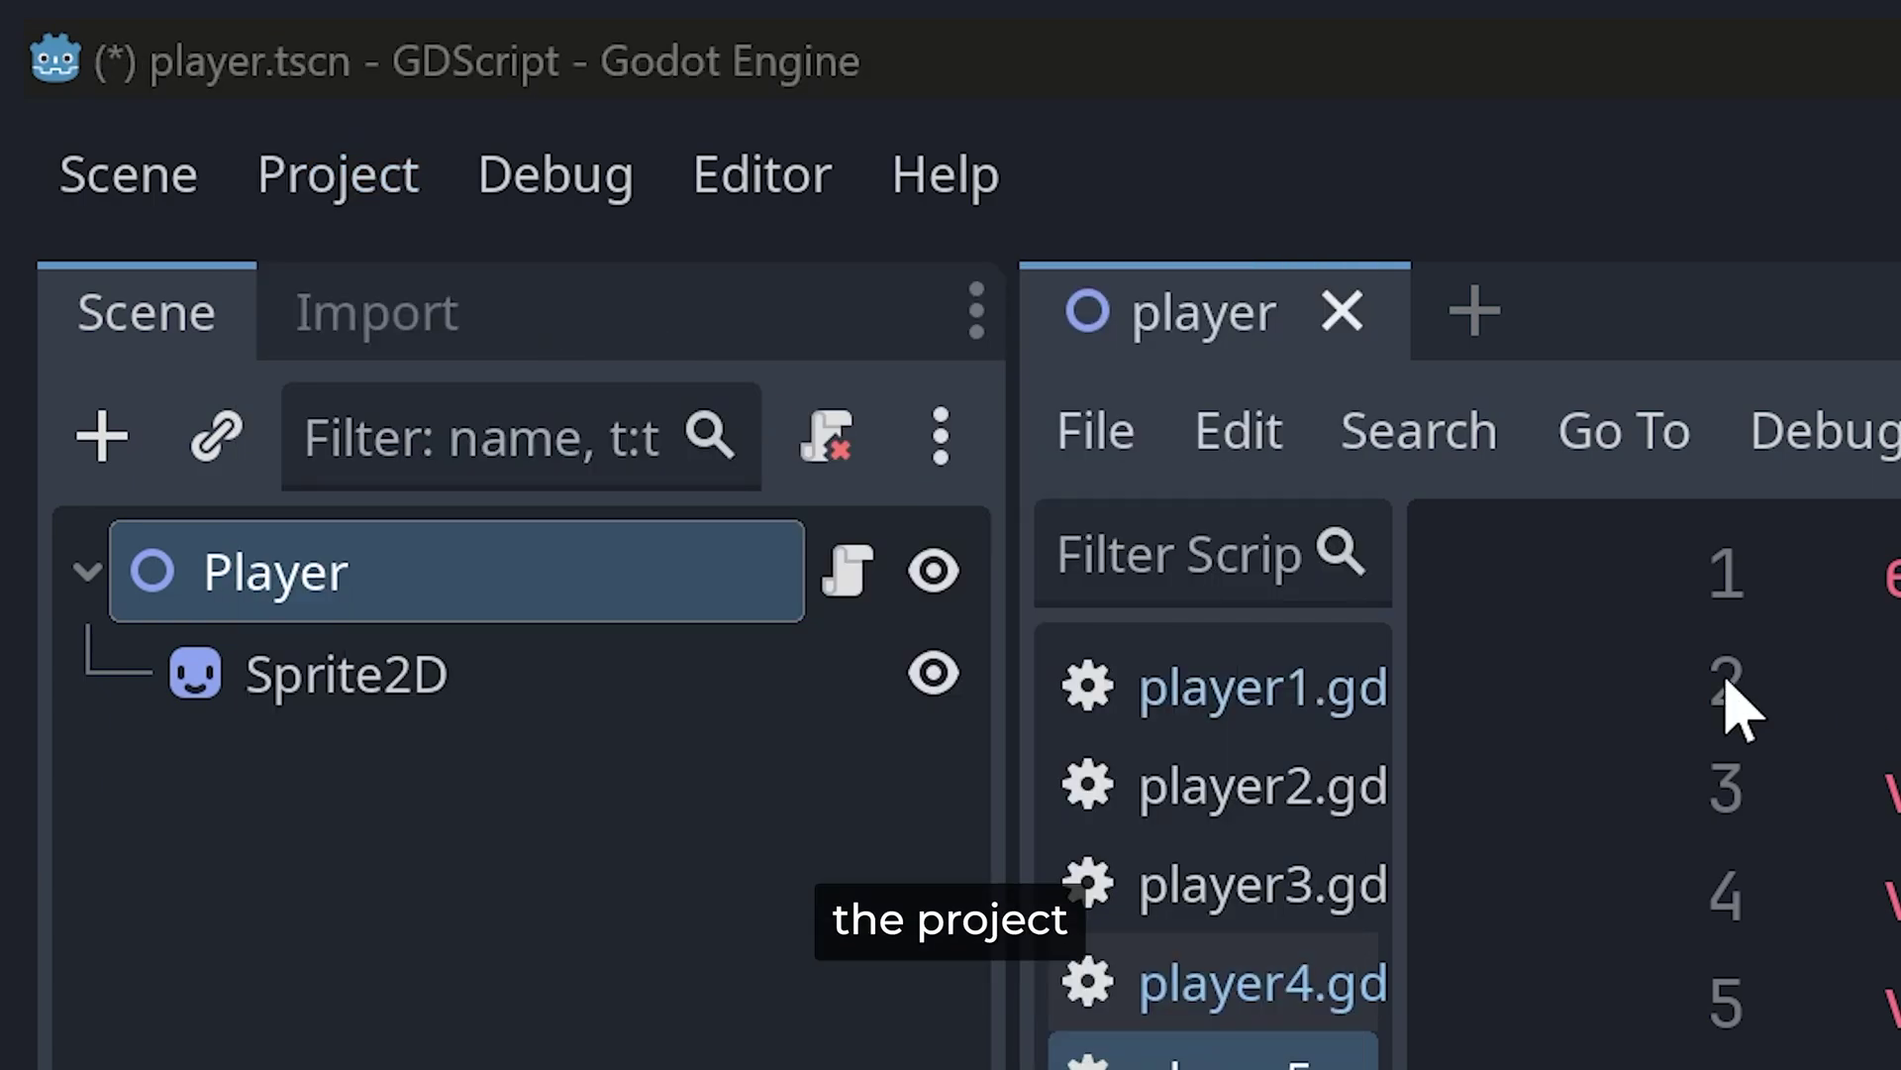
- Add a 'crouch' action to the Input Map, bound to the C key
left_click(358, 147)
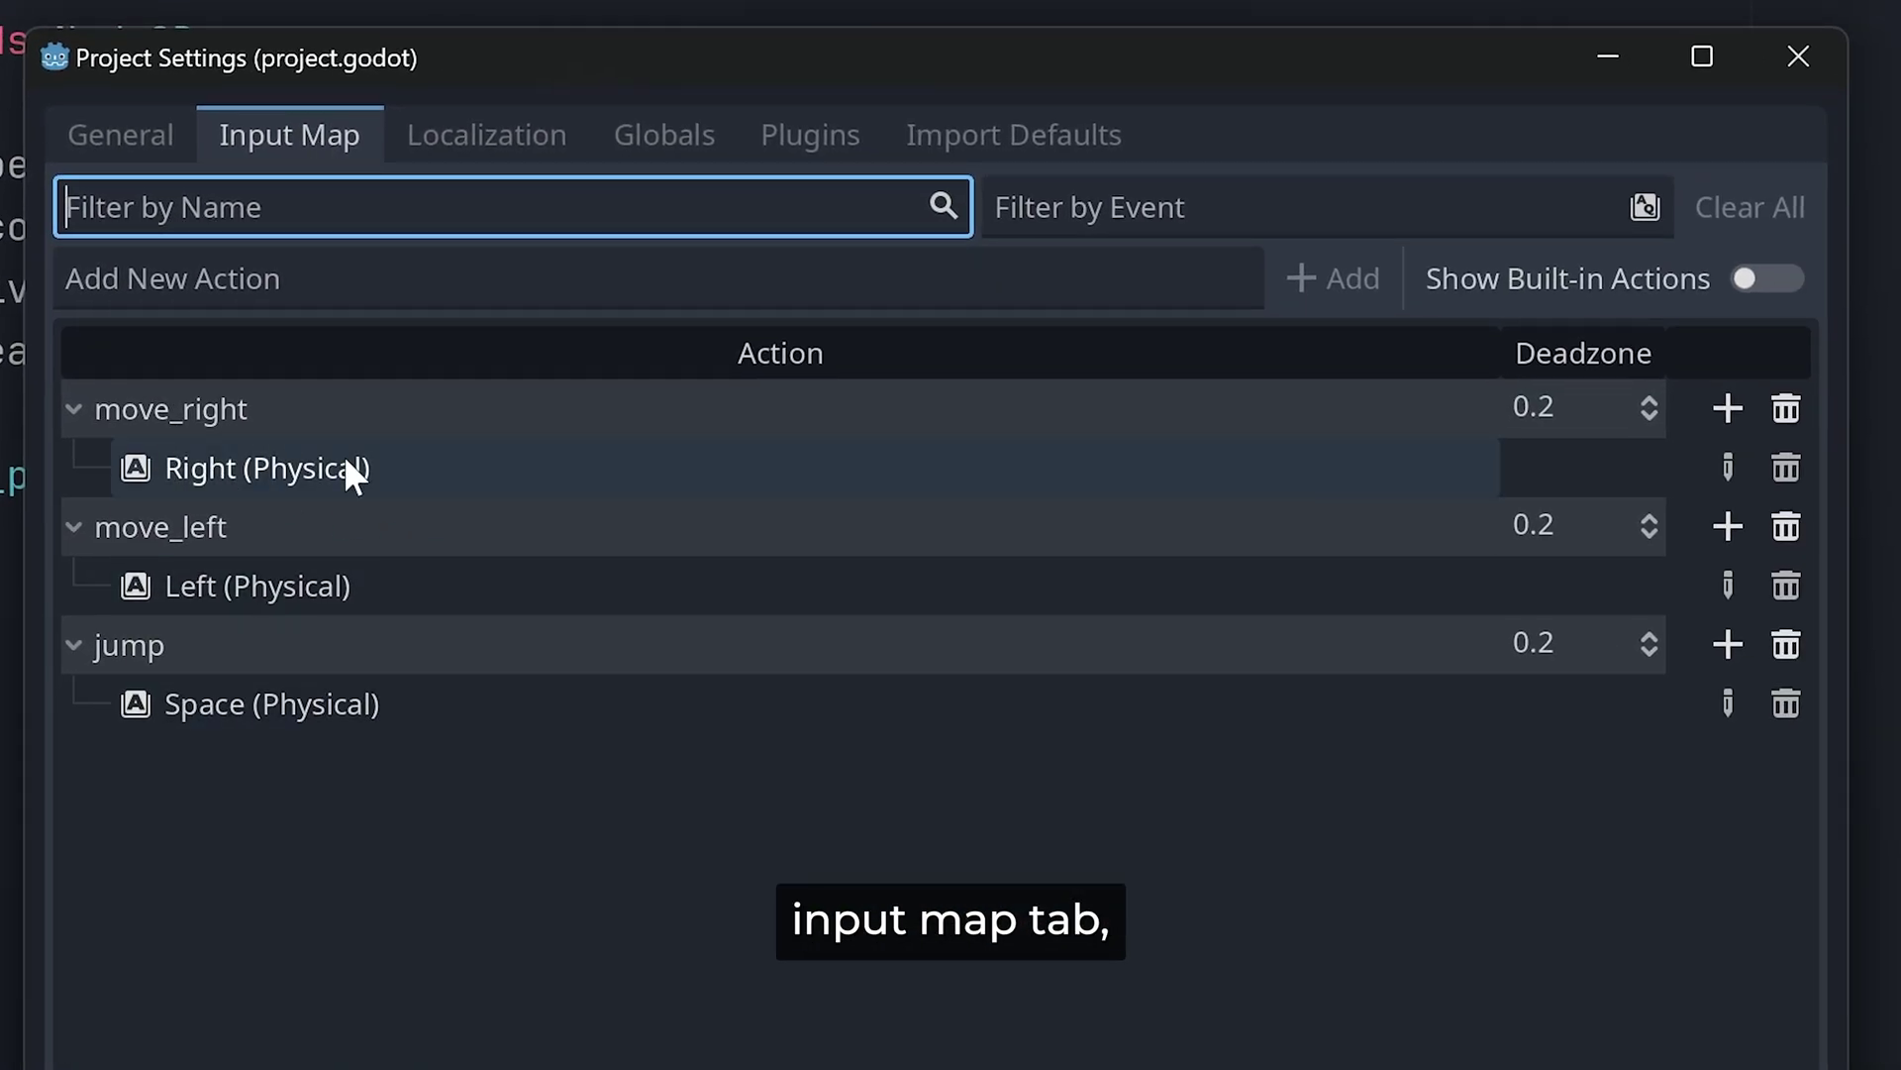
left_click(209, 279)
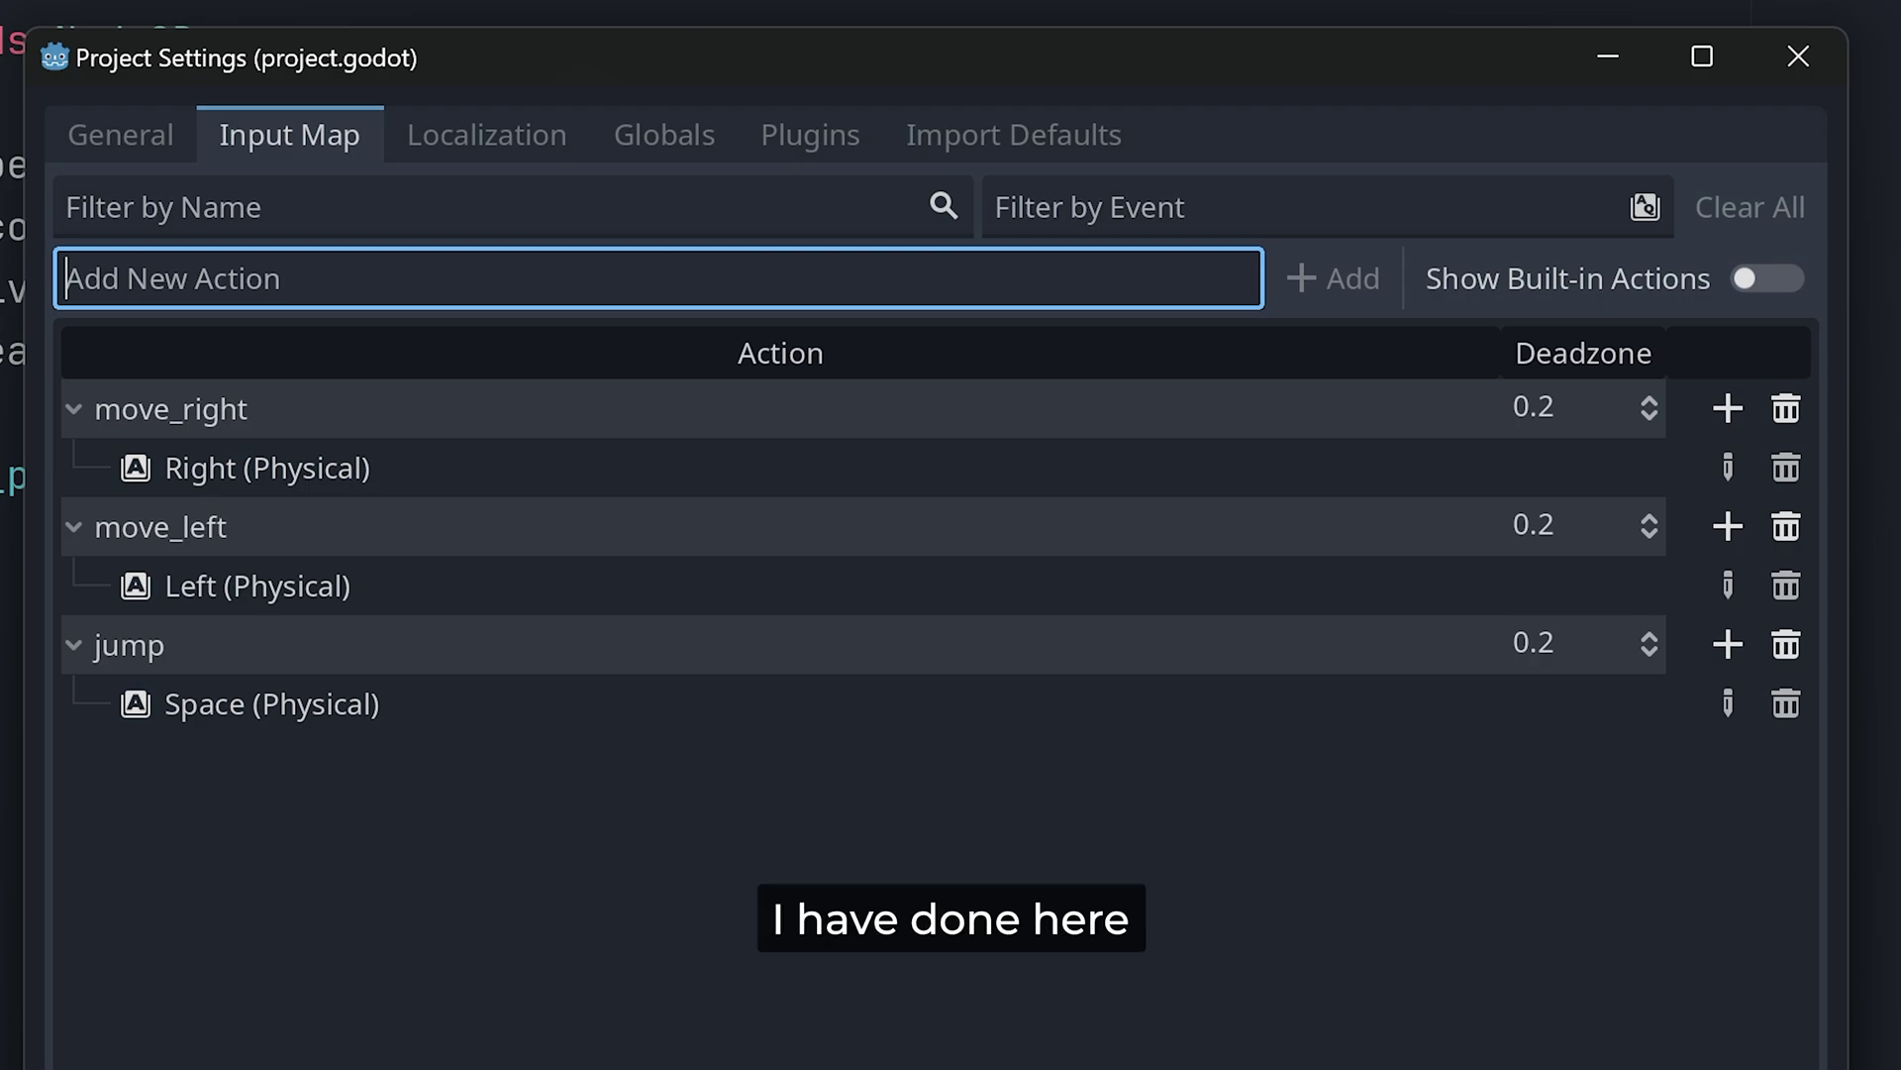
type("crouch")
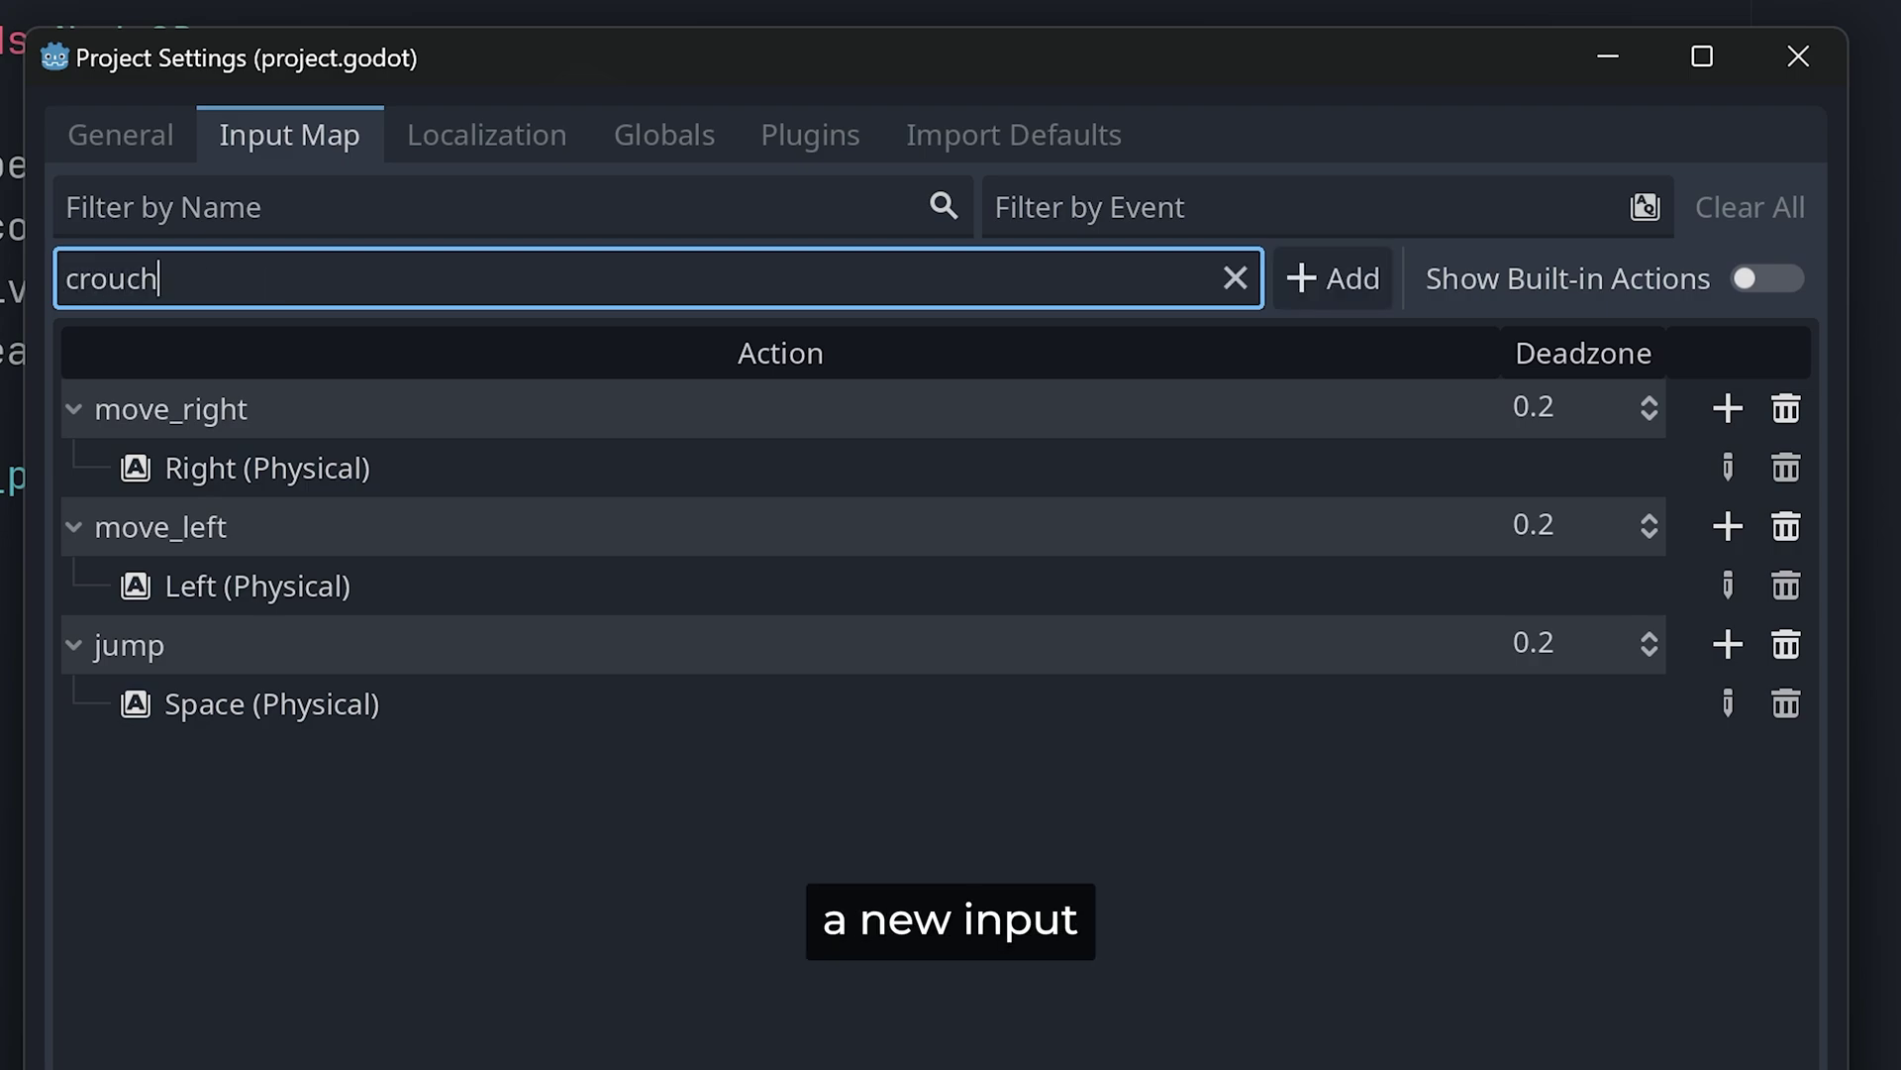
left_click(1337, 279)
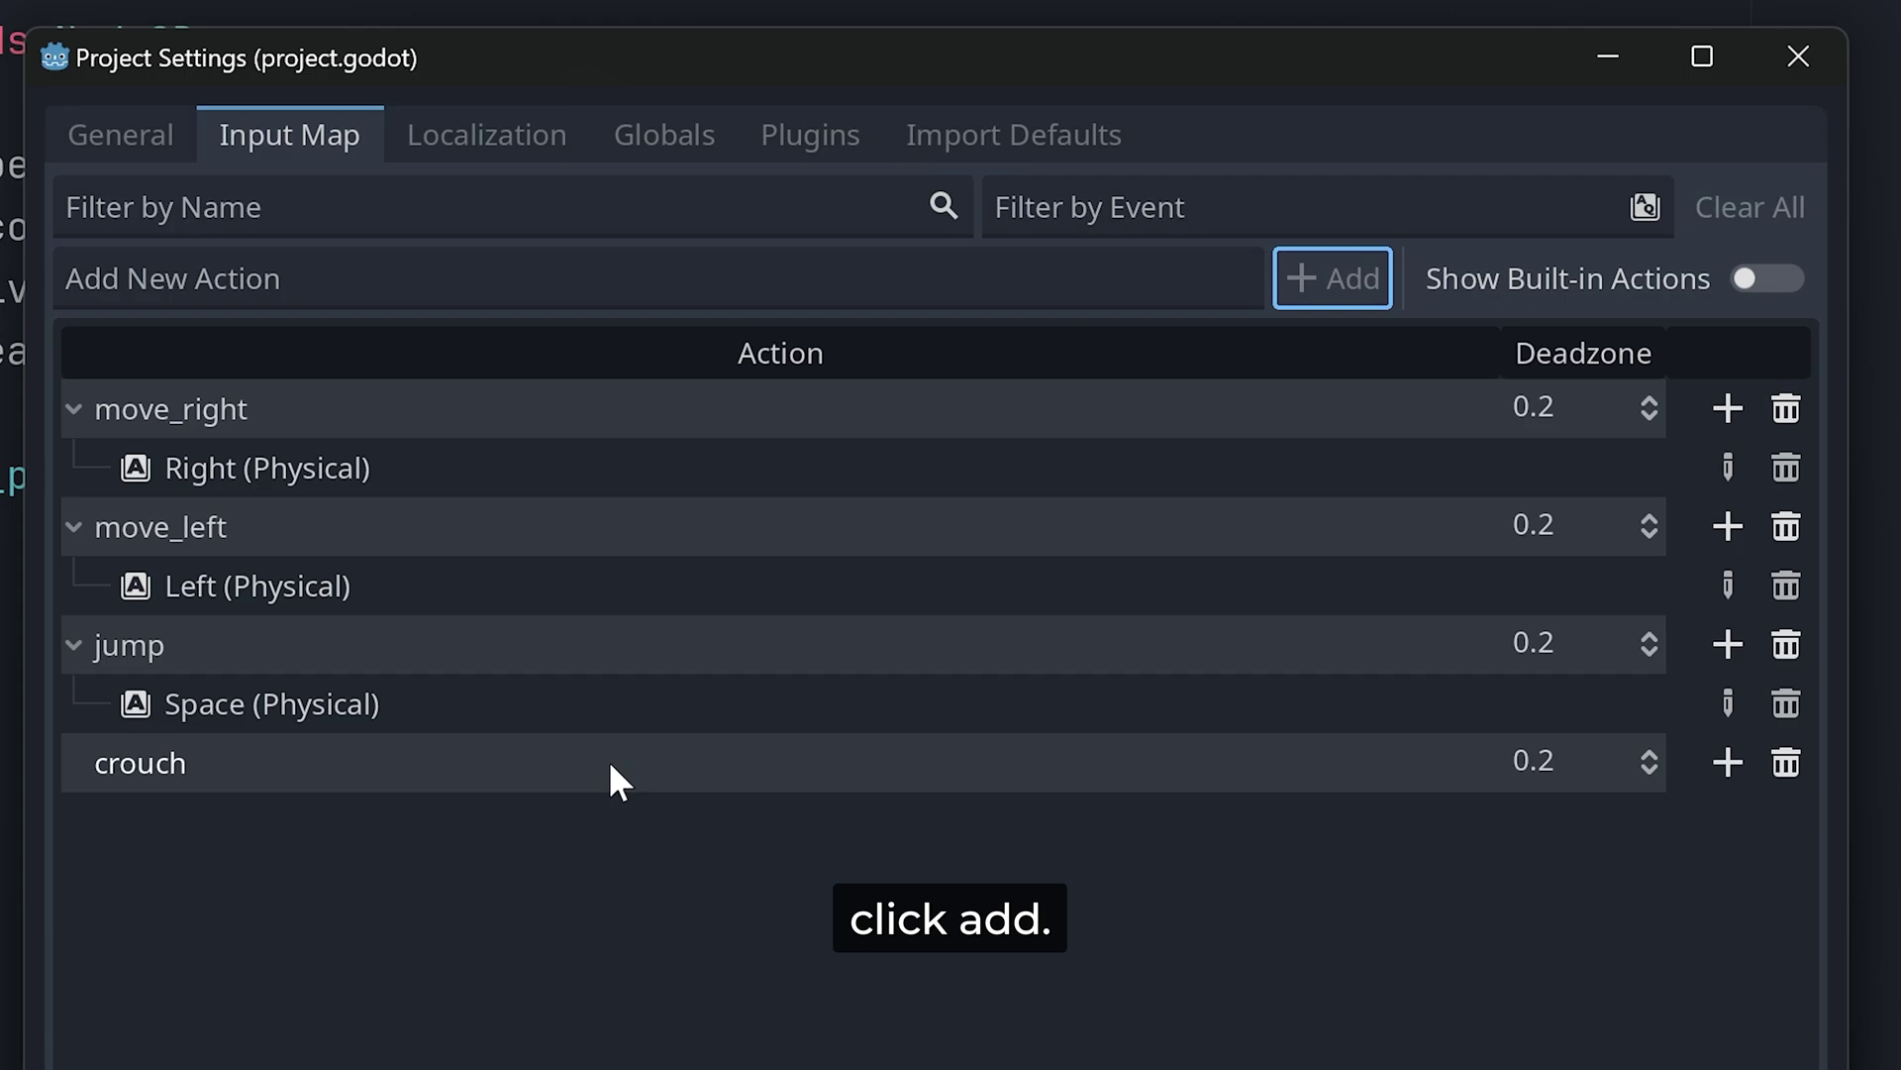
left_click(1726, 763)
key("d")
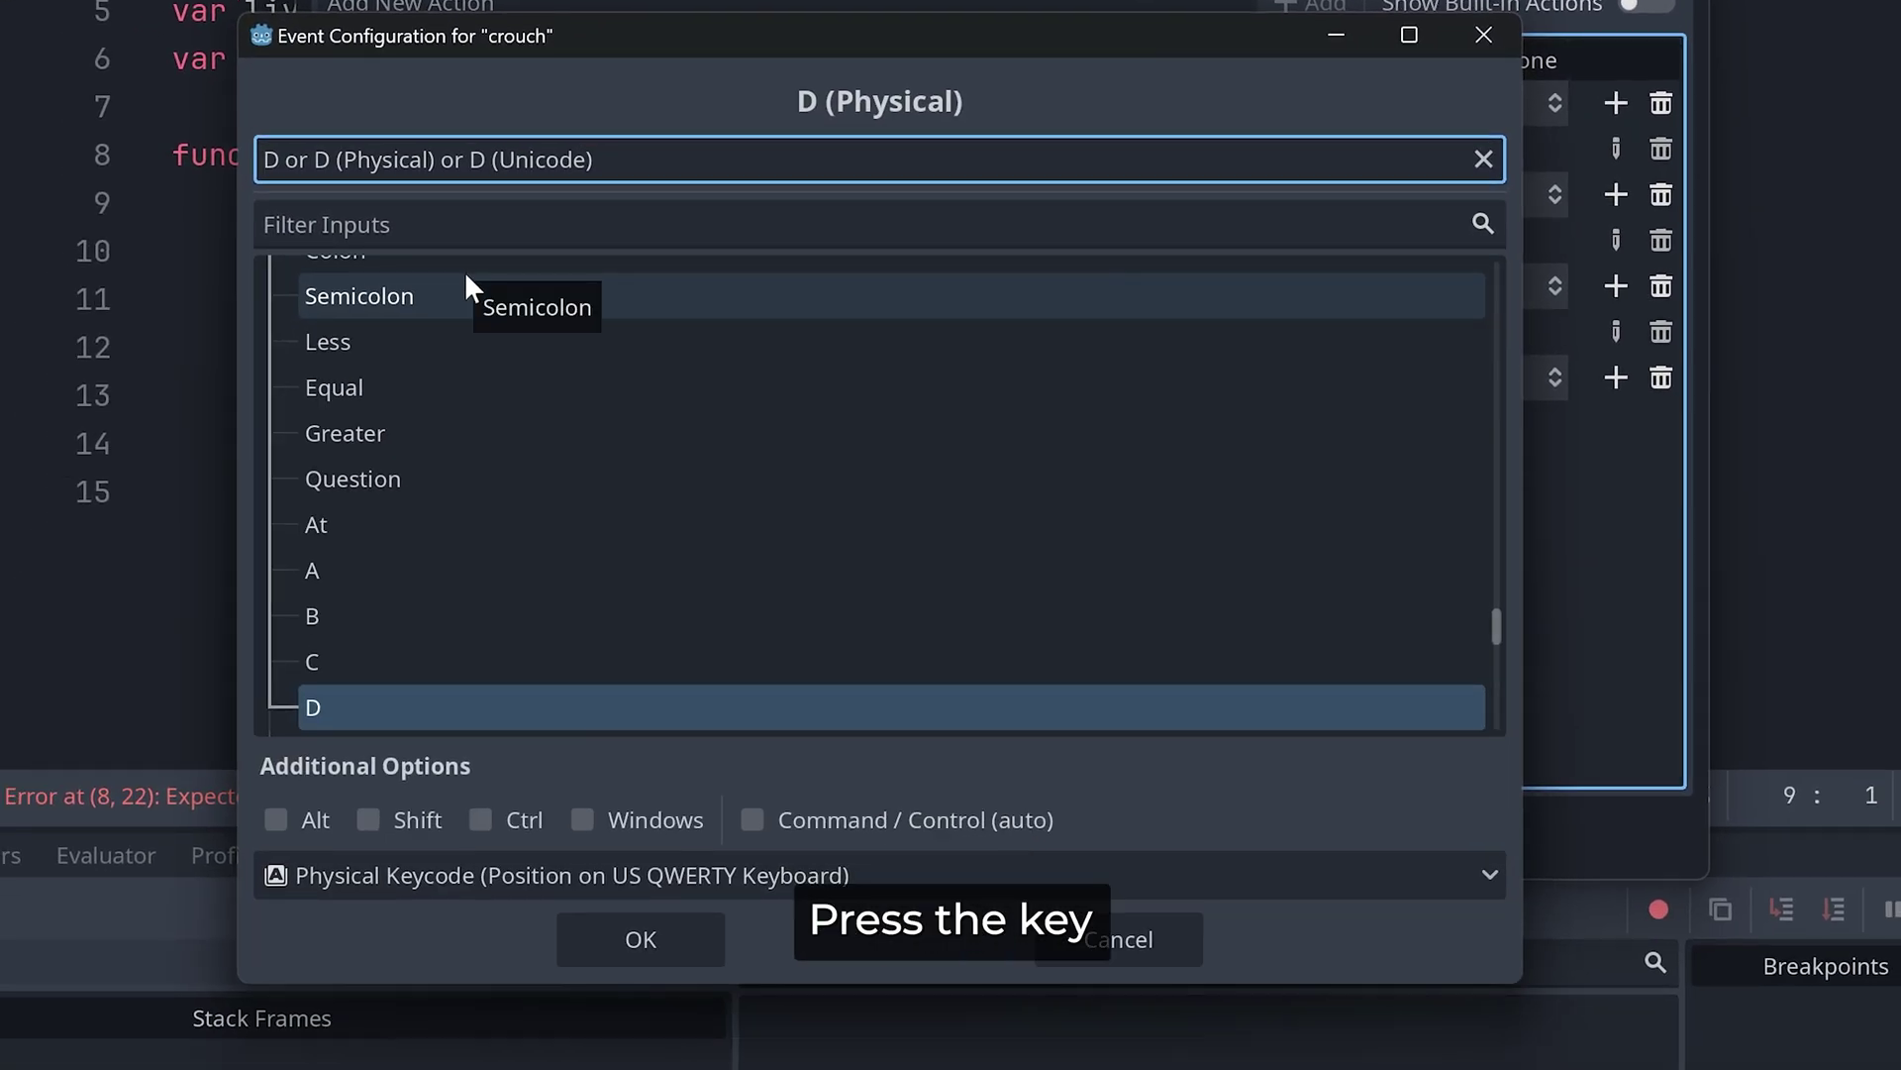
key("c")
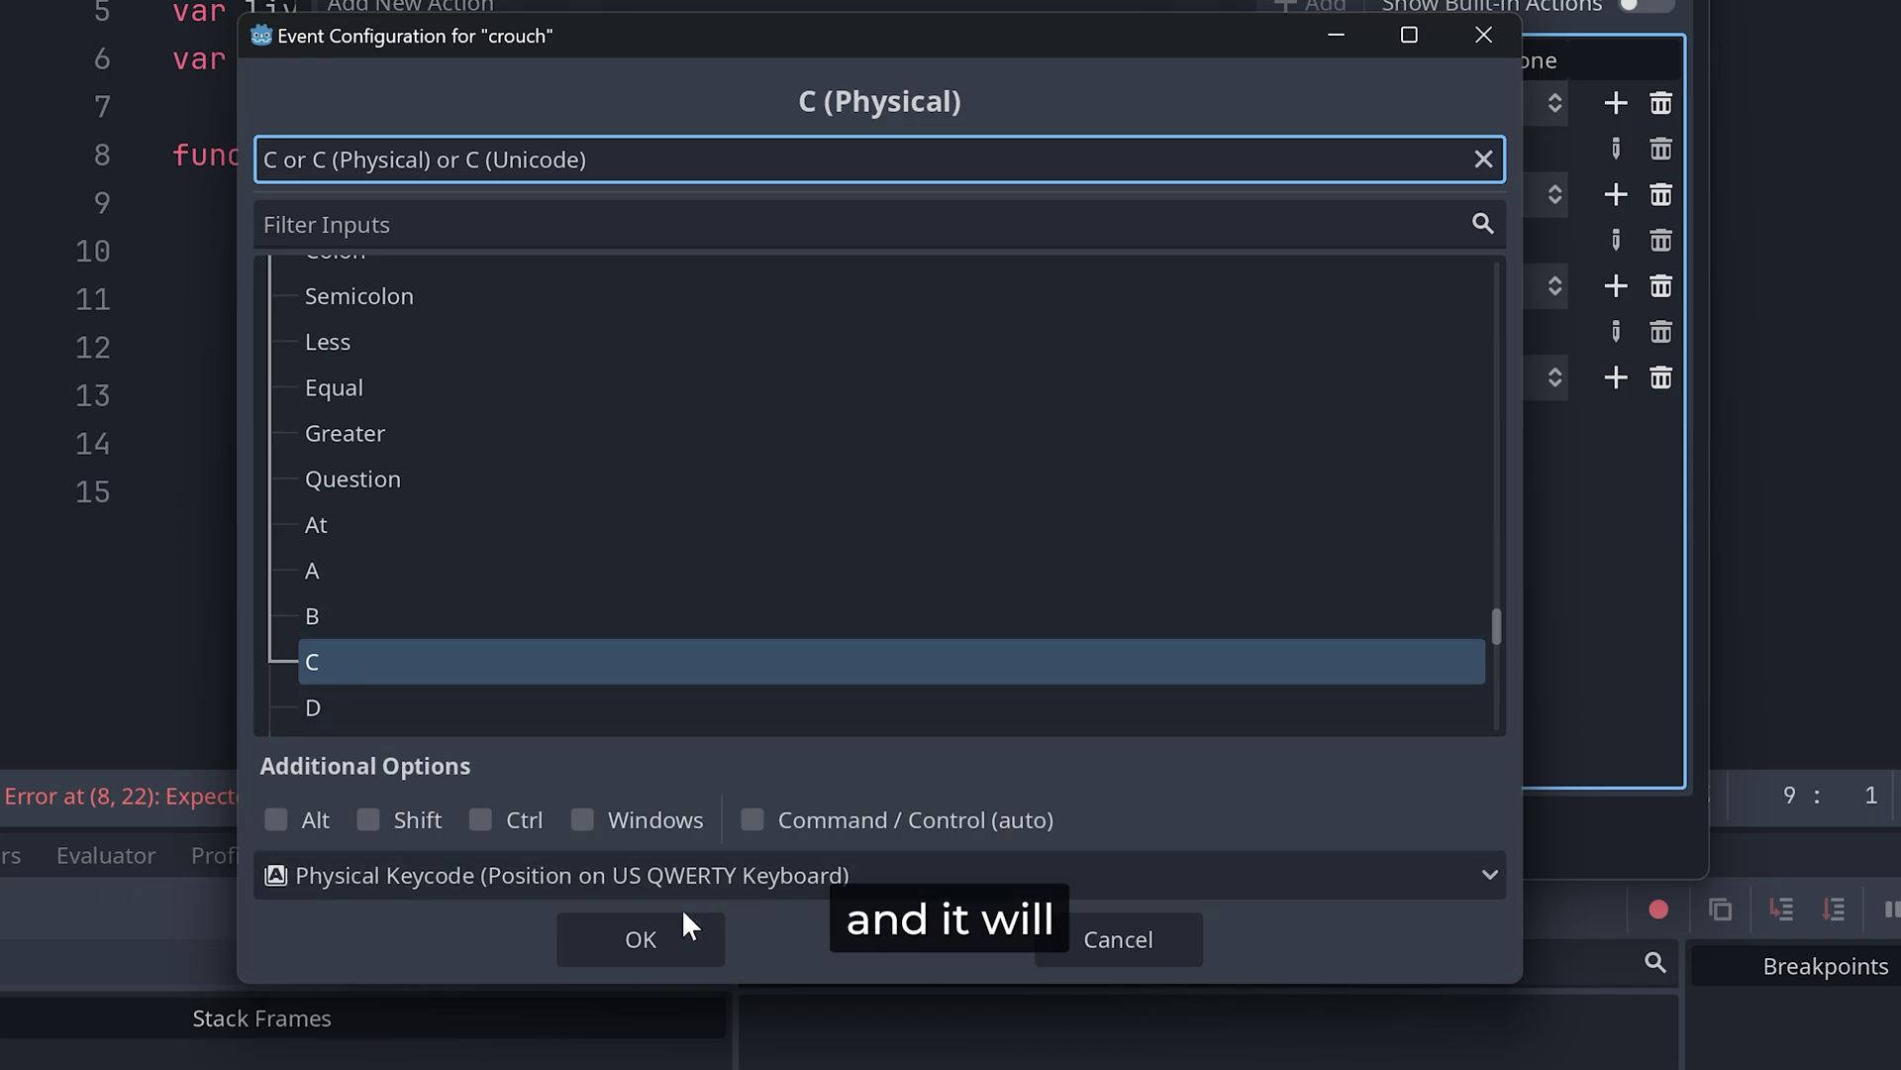
left_click(669, 936)
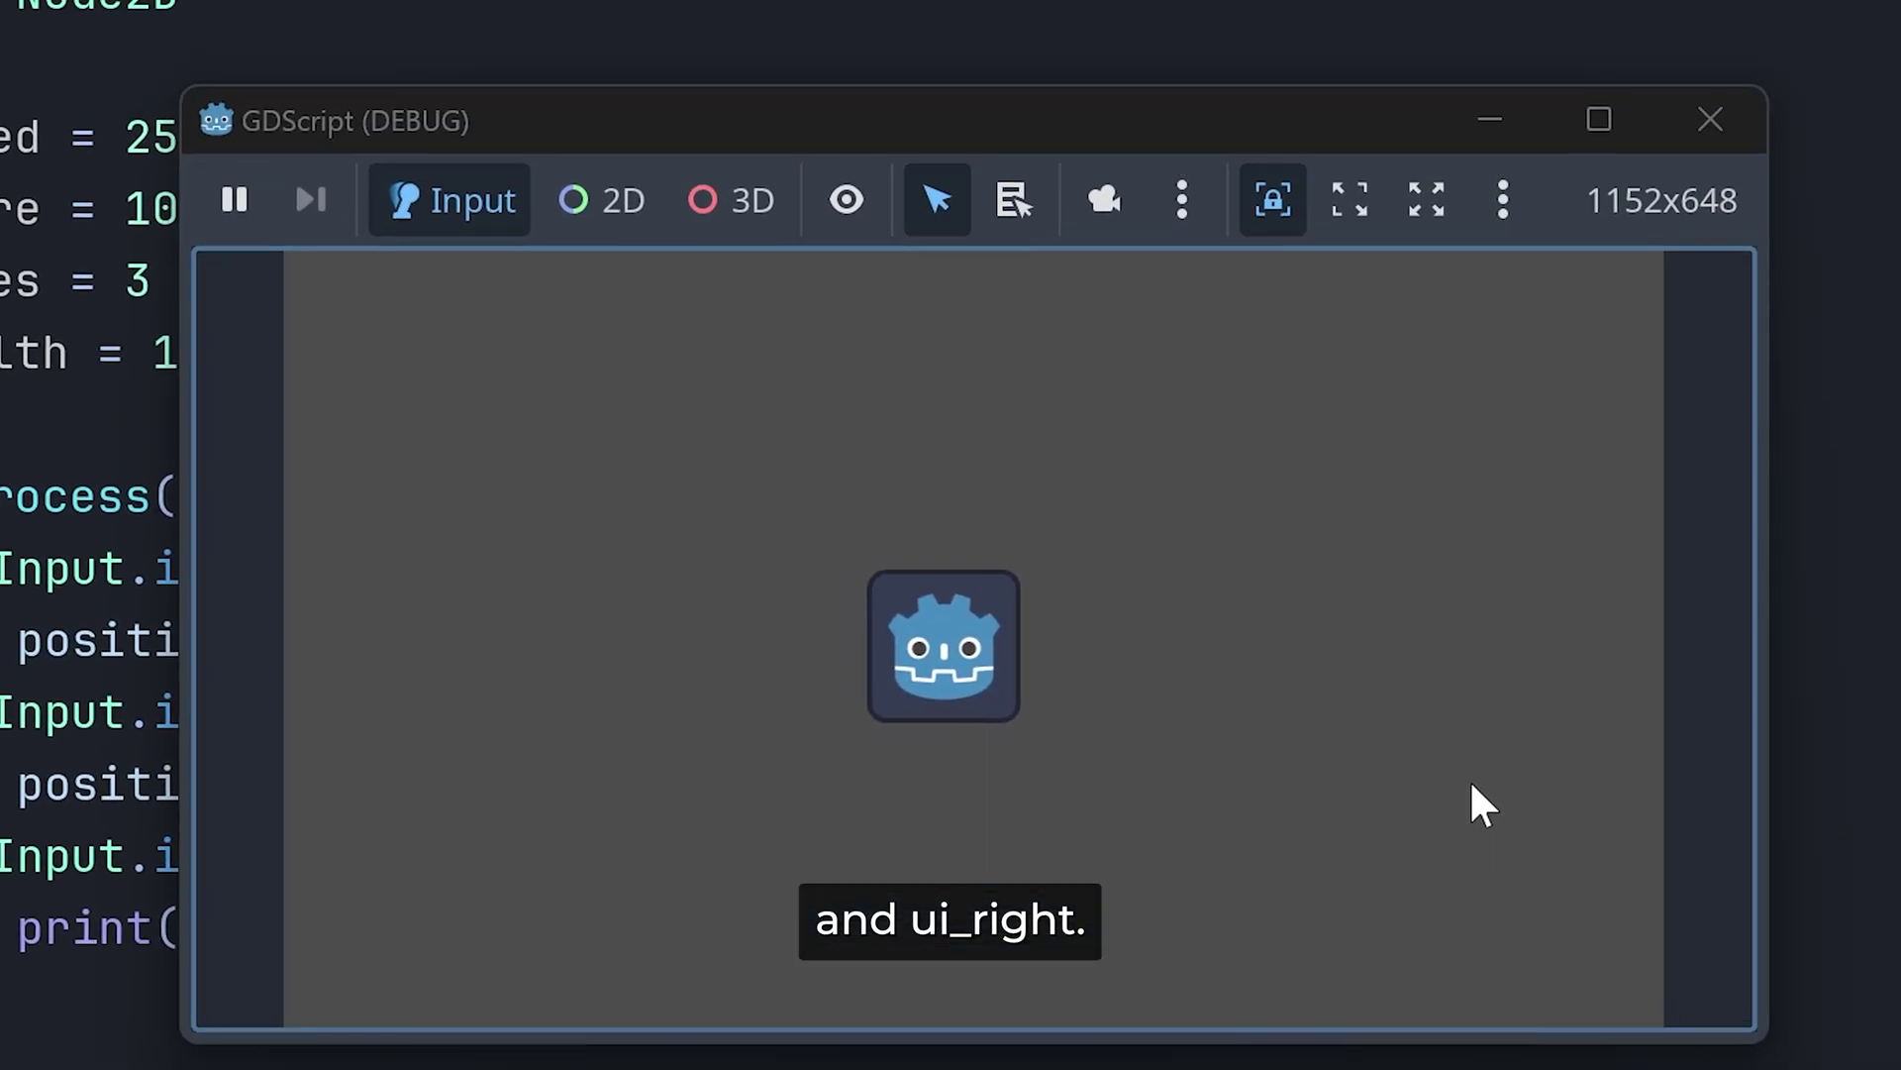
- Move the Godot icon right and left with the arrow keys in the running game
key("Right")
key("Left")
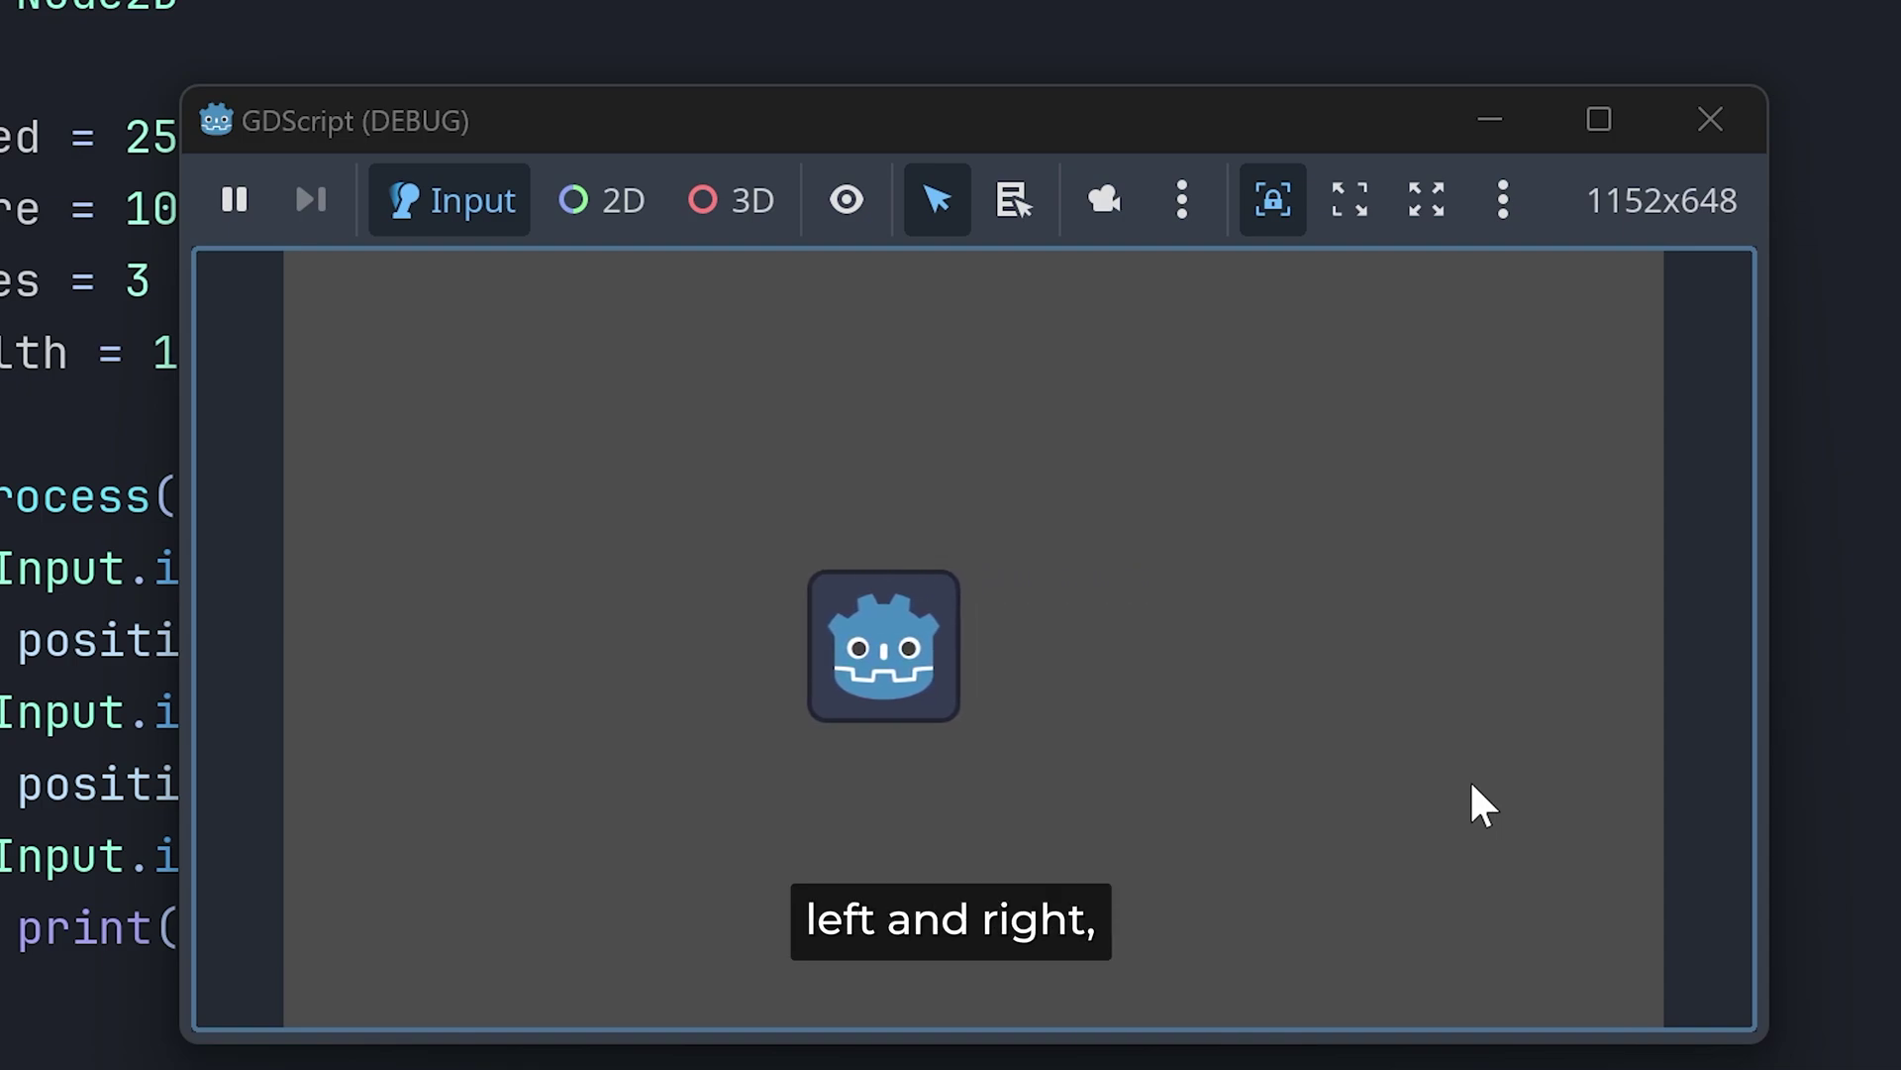
key("Right")
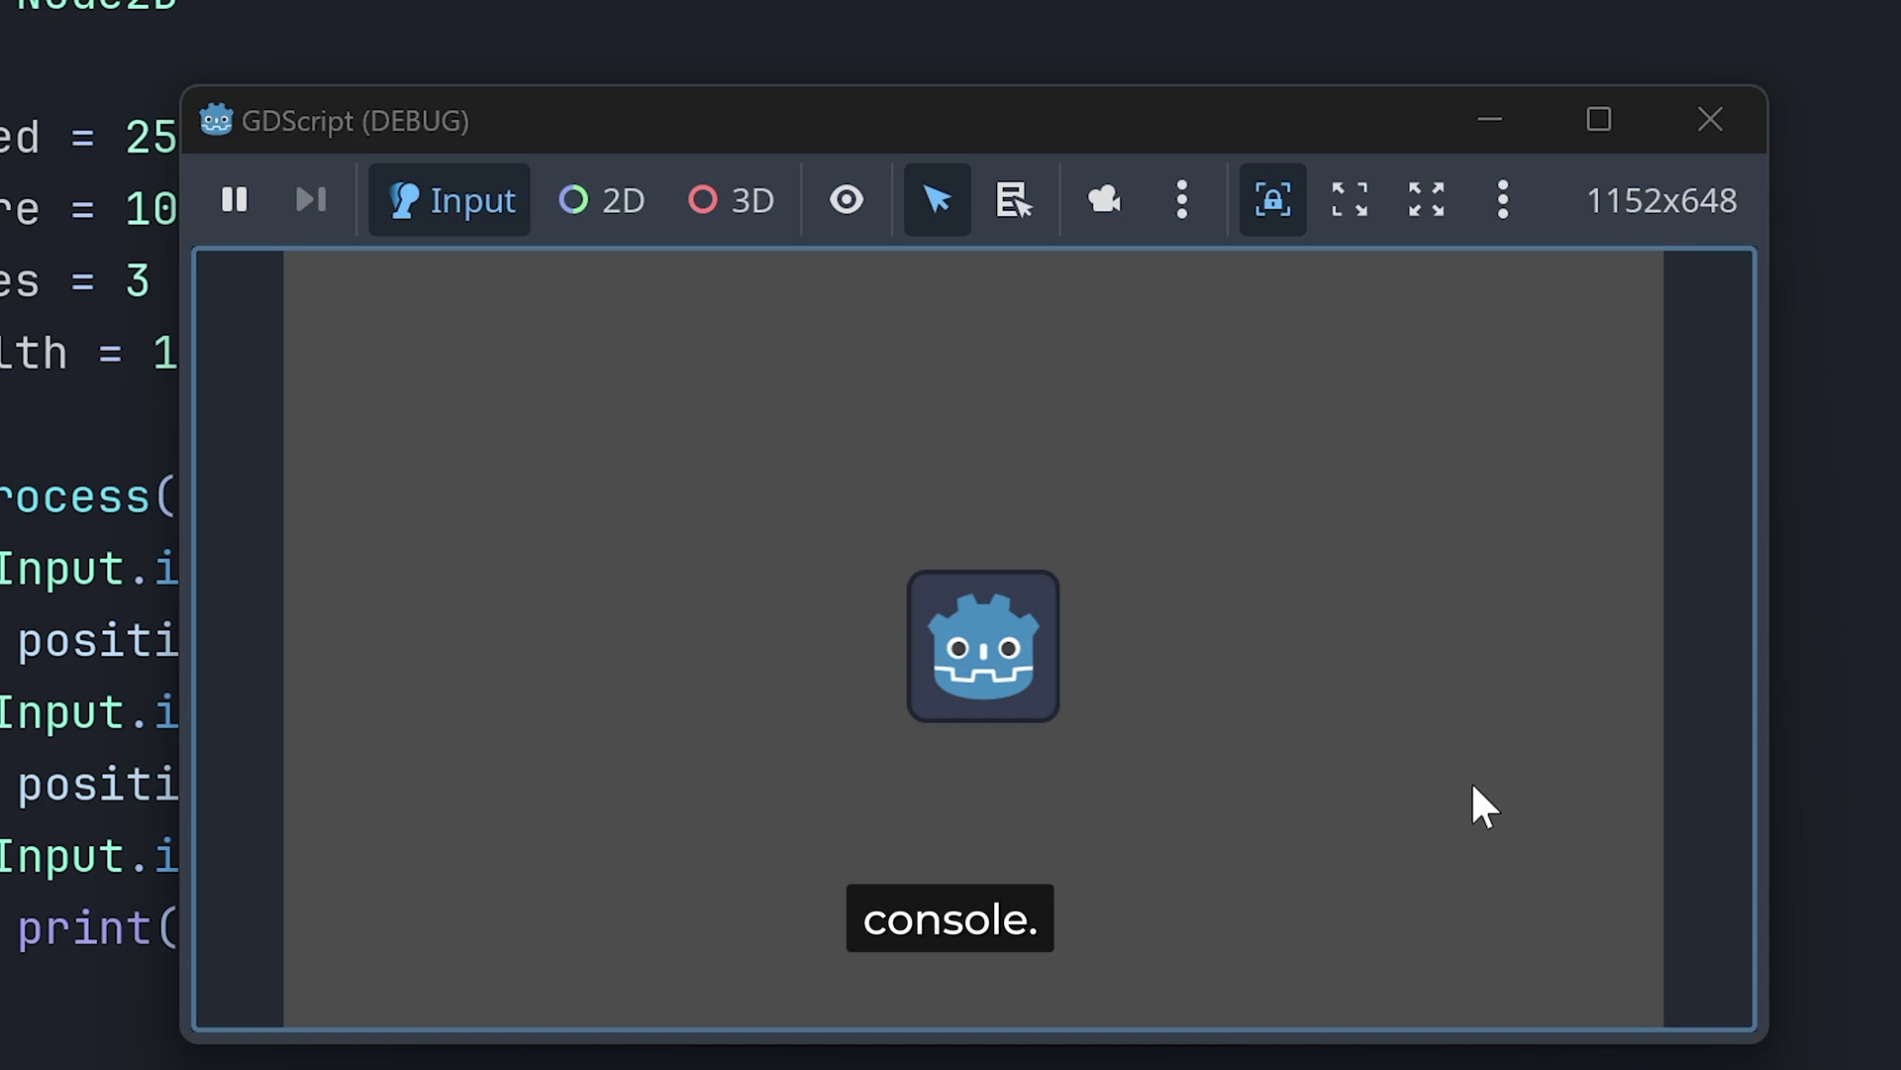
- Stop the game and open the input/ui_right help page through Search Help
left_click_drag(1124, 116, 1900, 342)
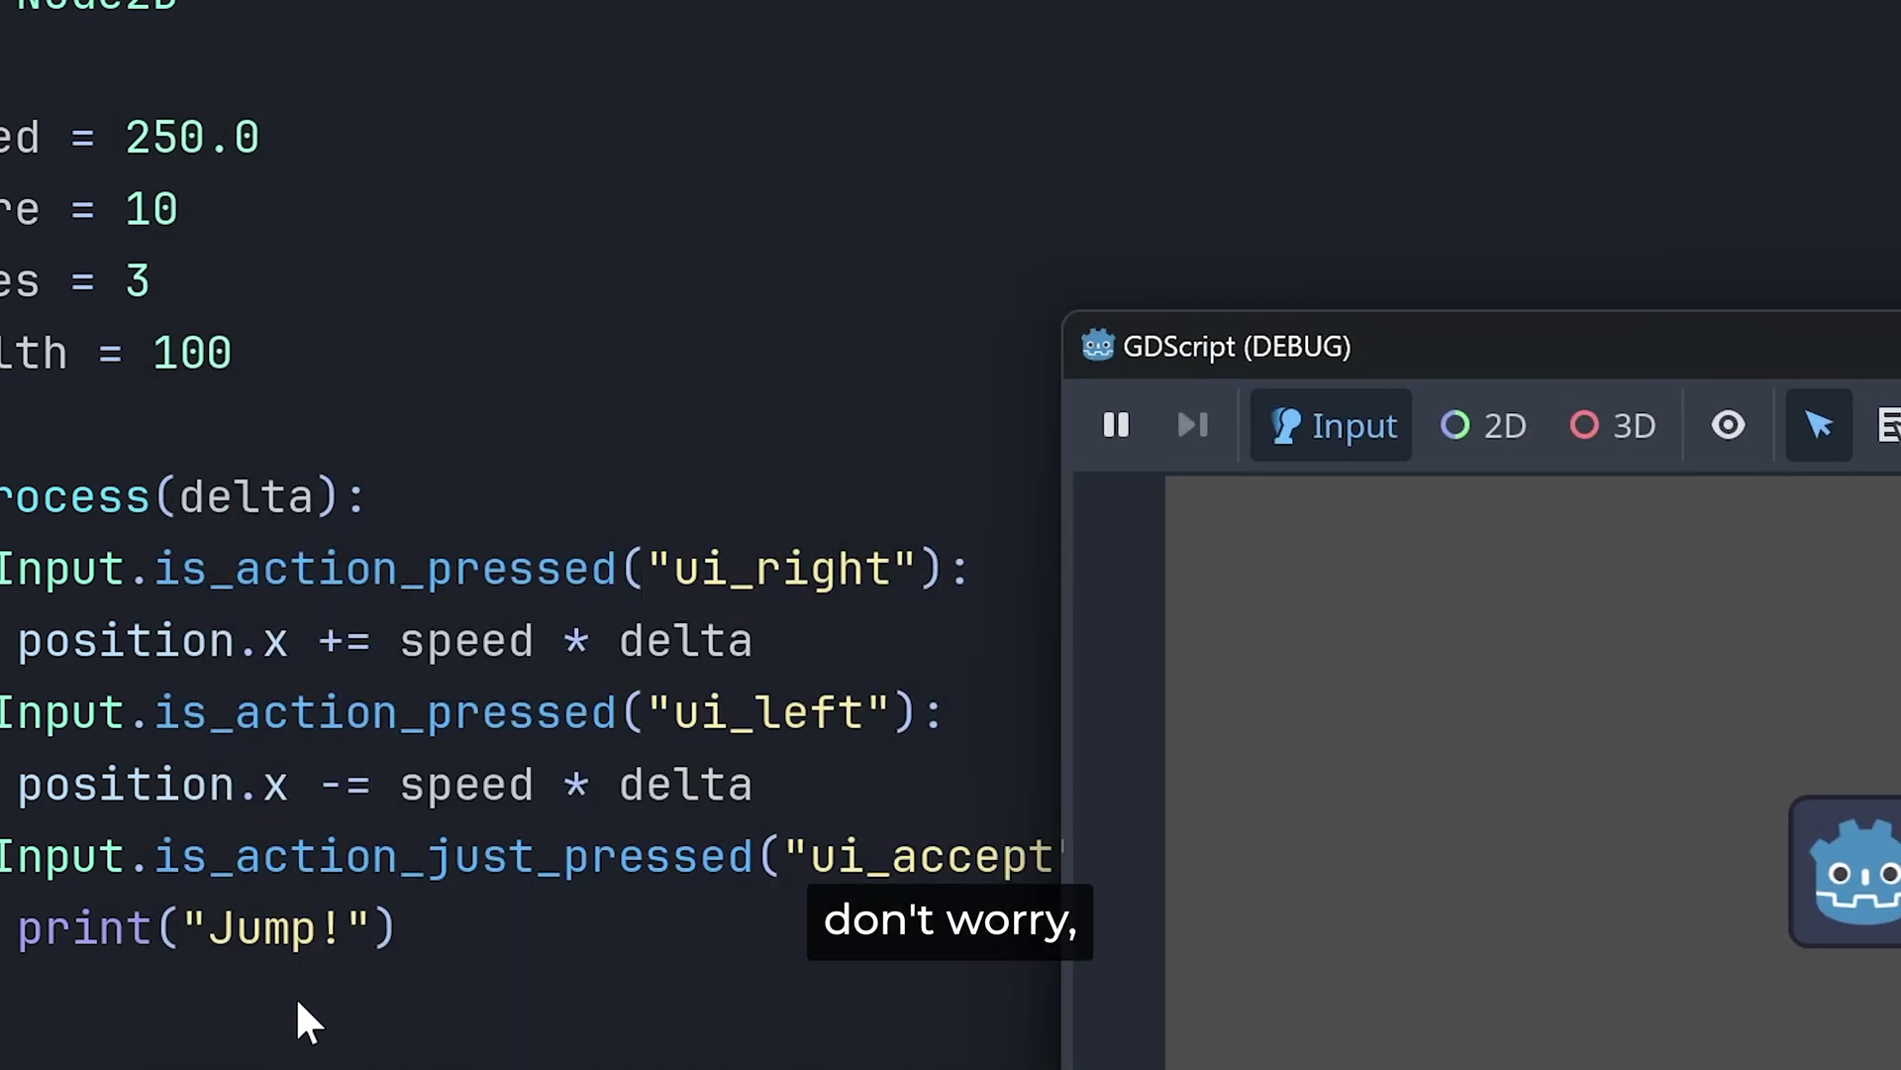
key("F8")
key("F1")
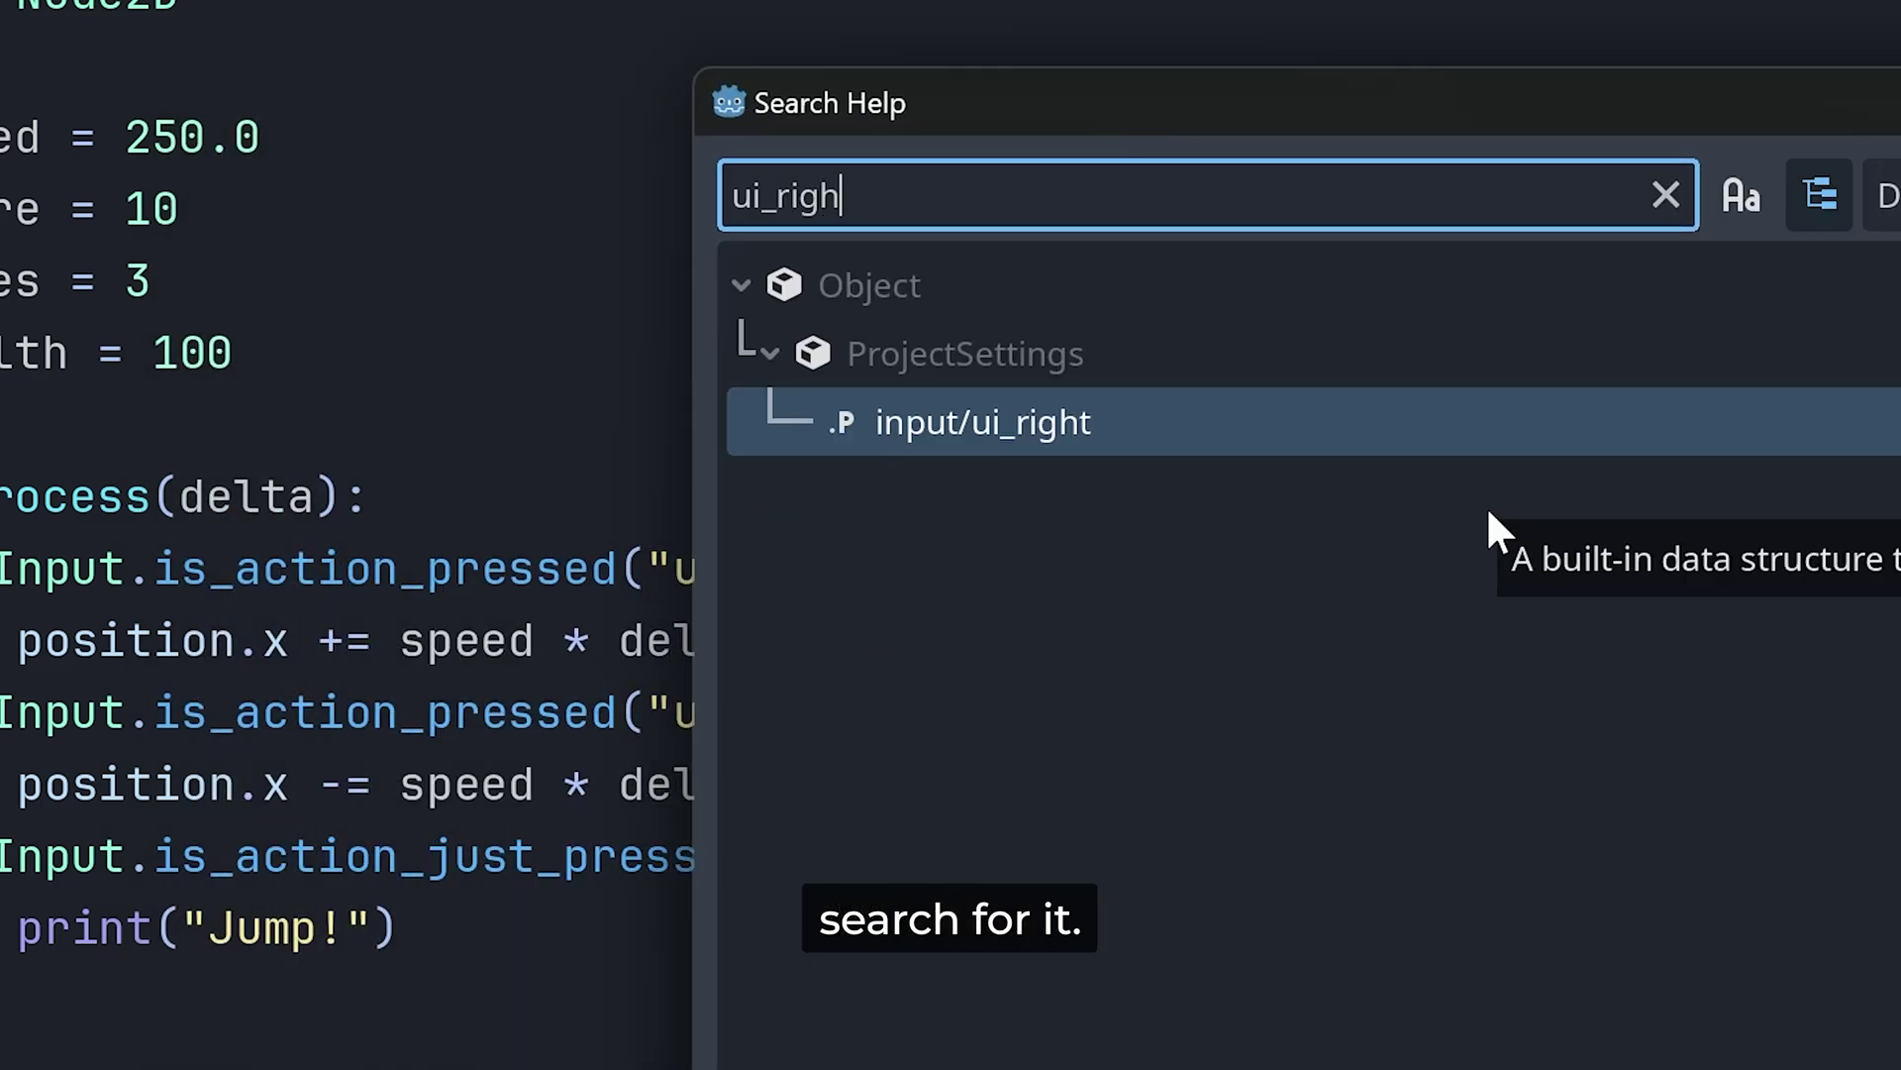
type("t")
left_click(1040, 419)
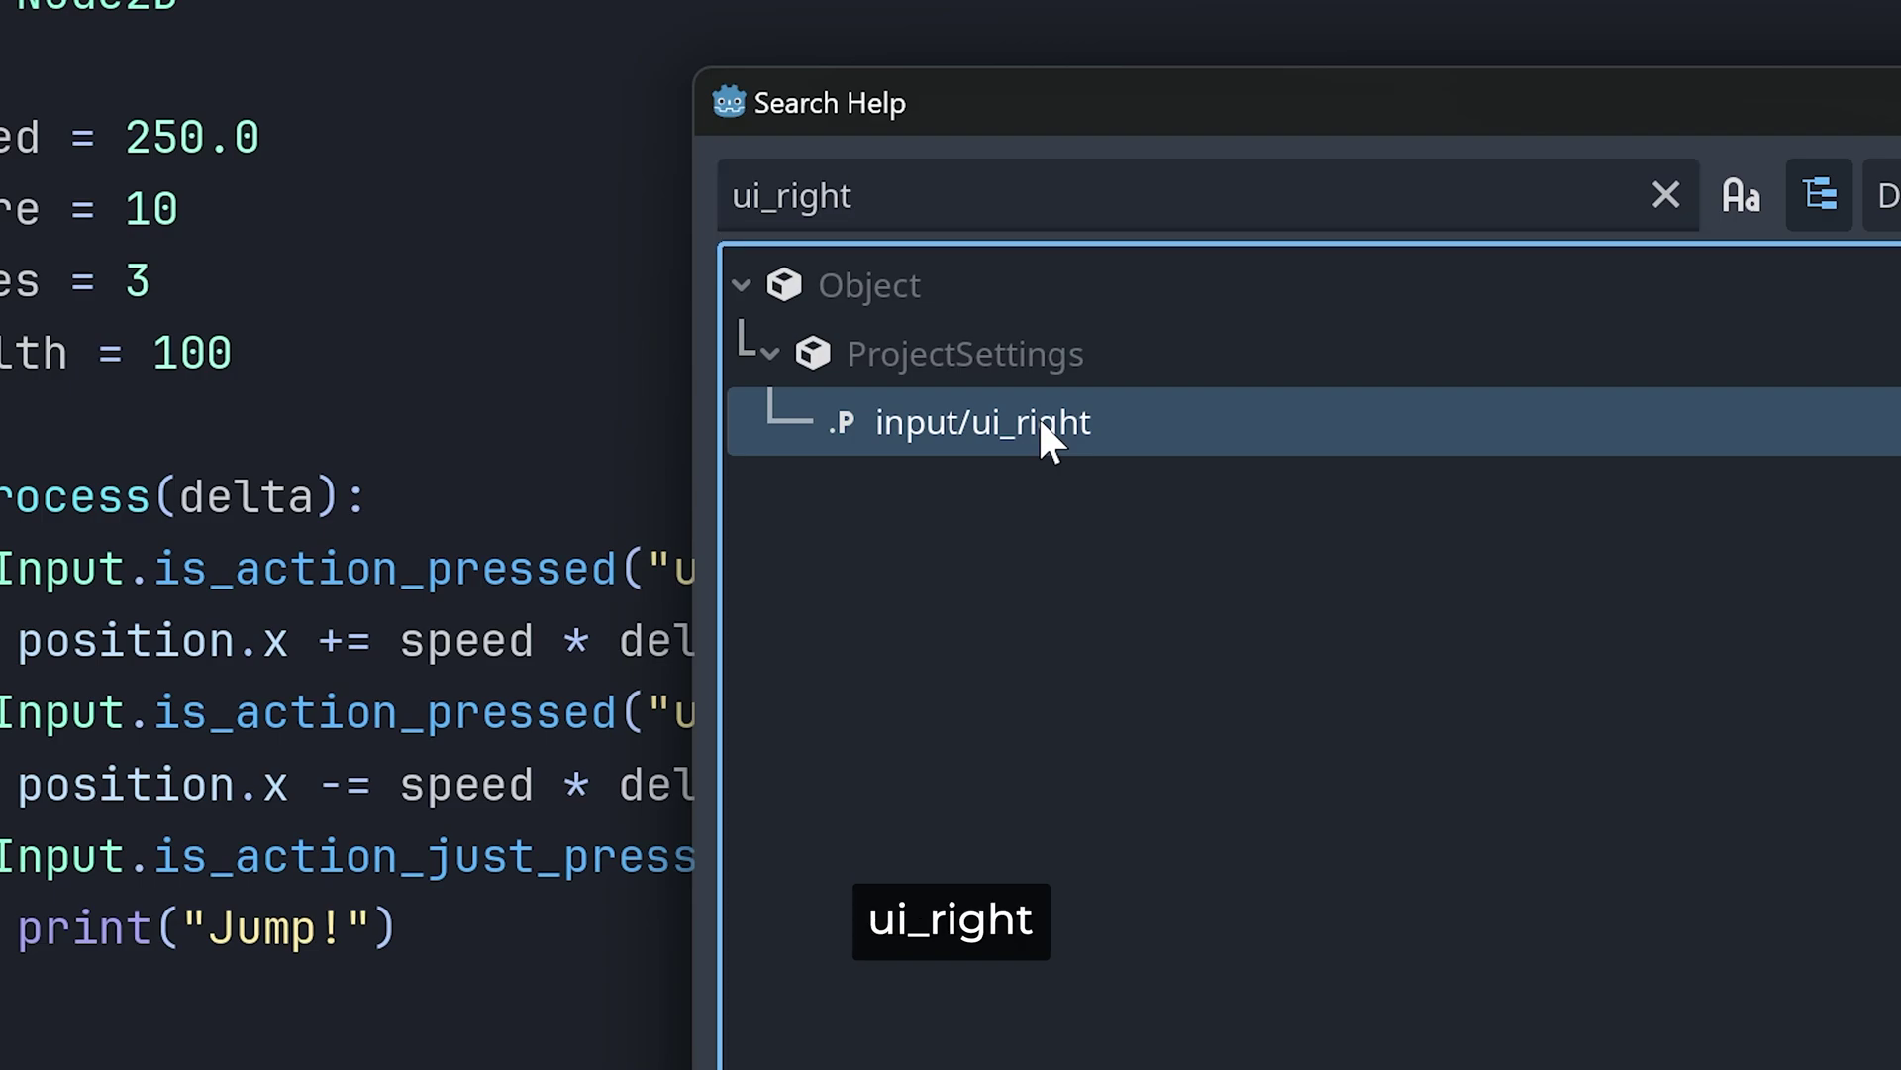
double_click(1038, 415)
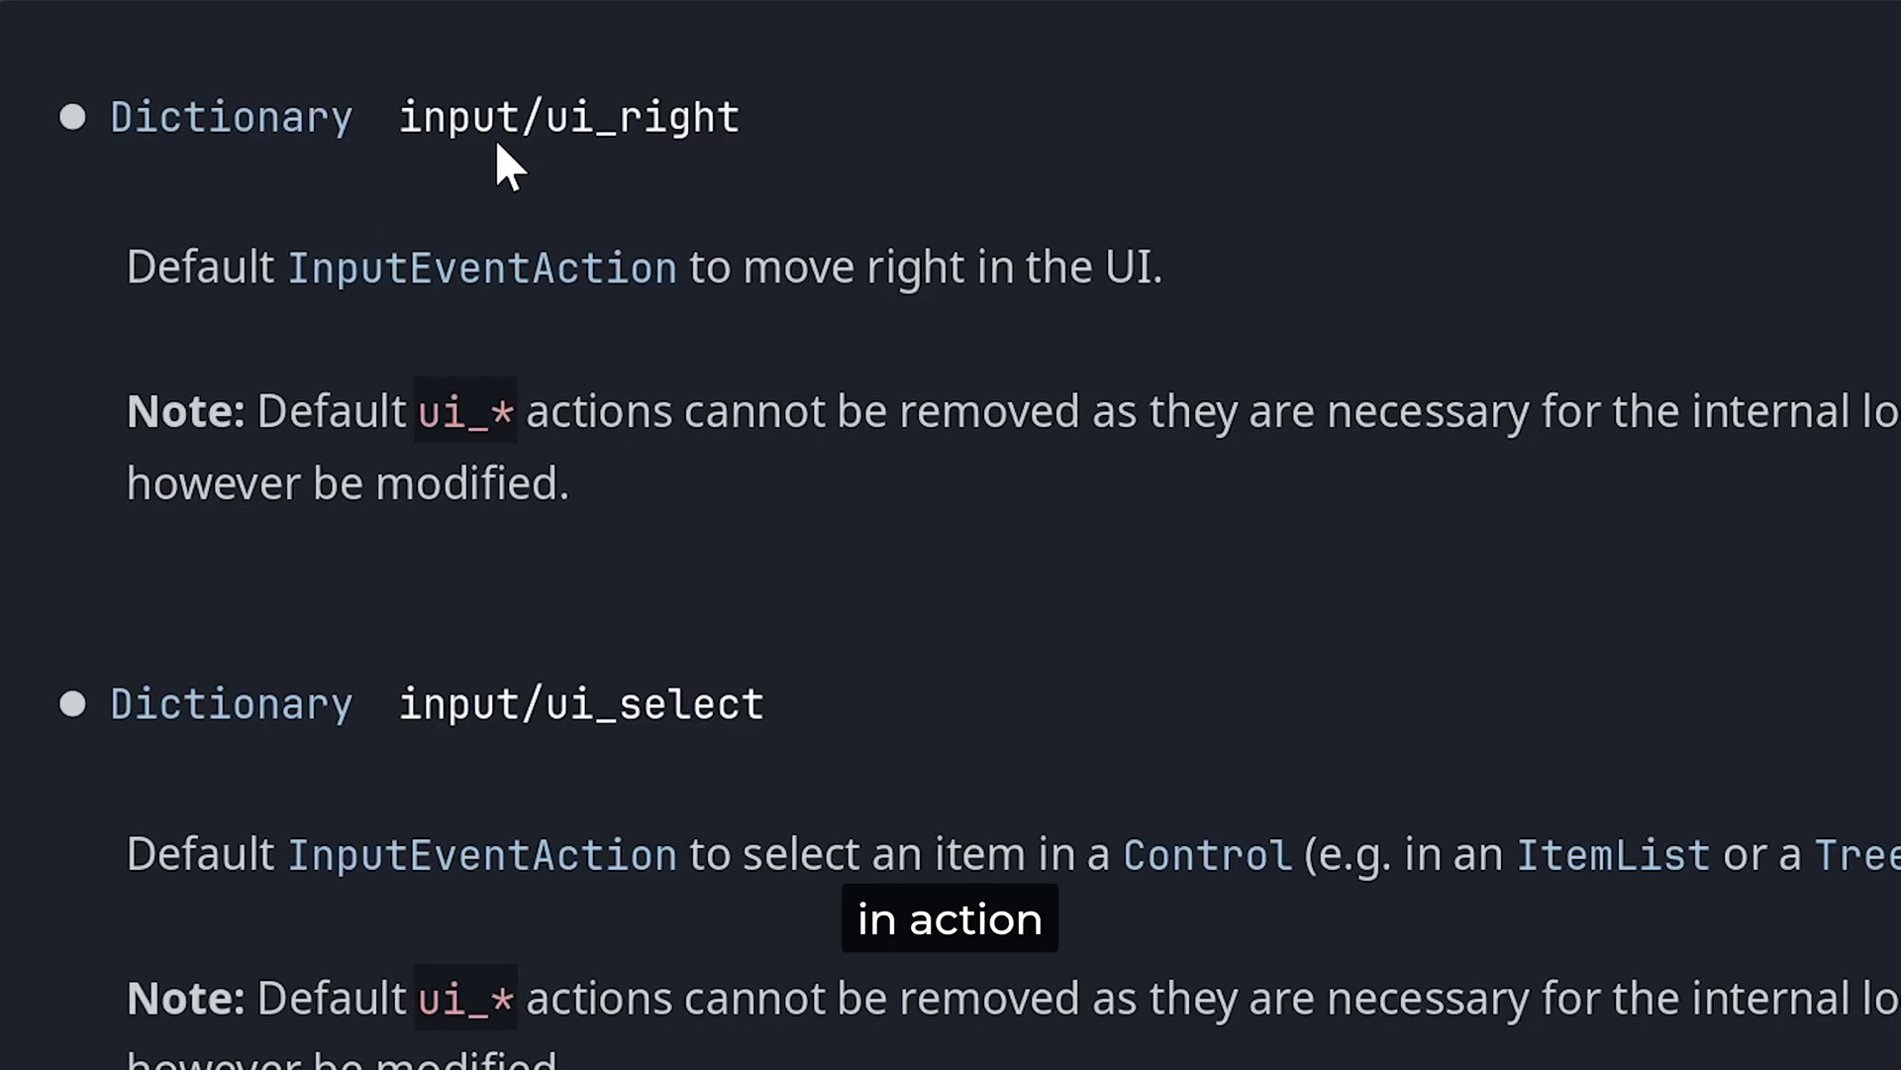
left_click_drag(127, 268, 783, 267)
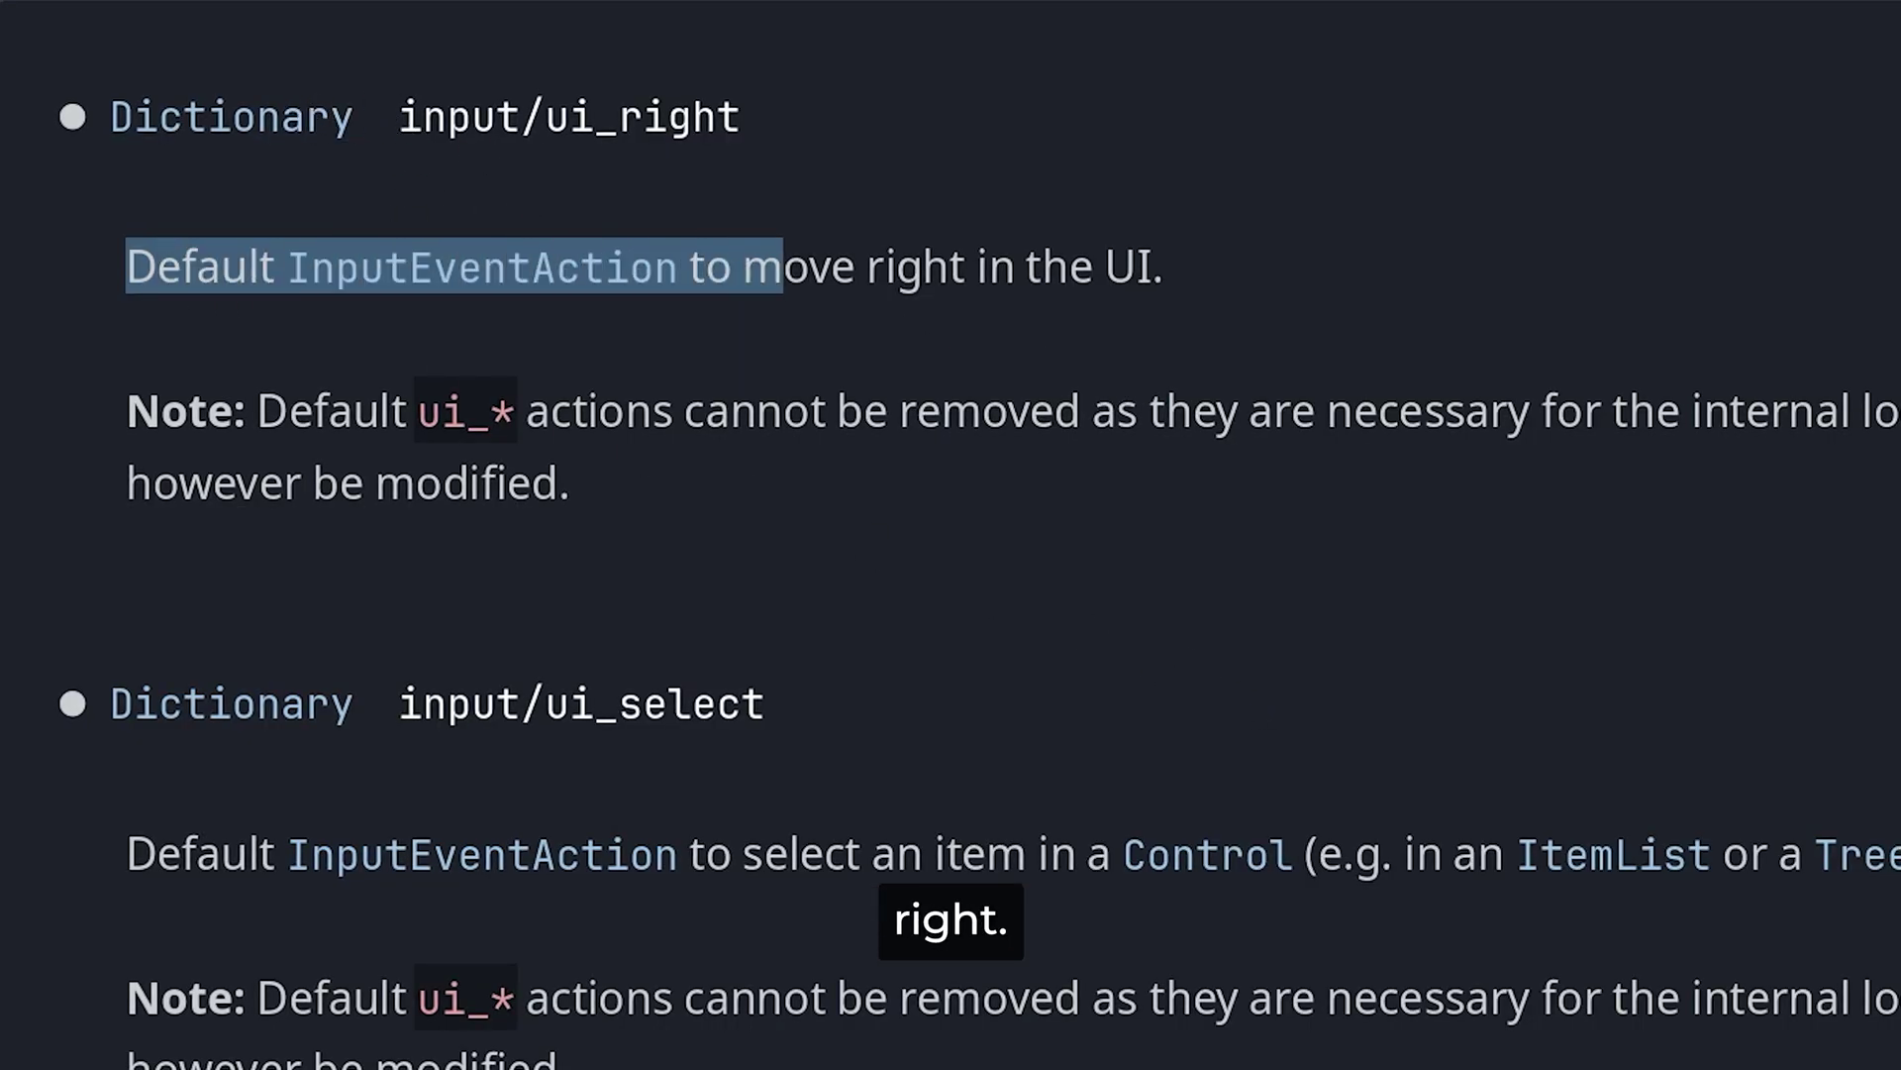
left_click(933, 264)
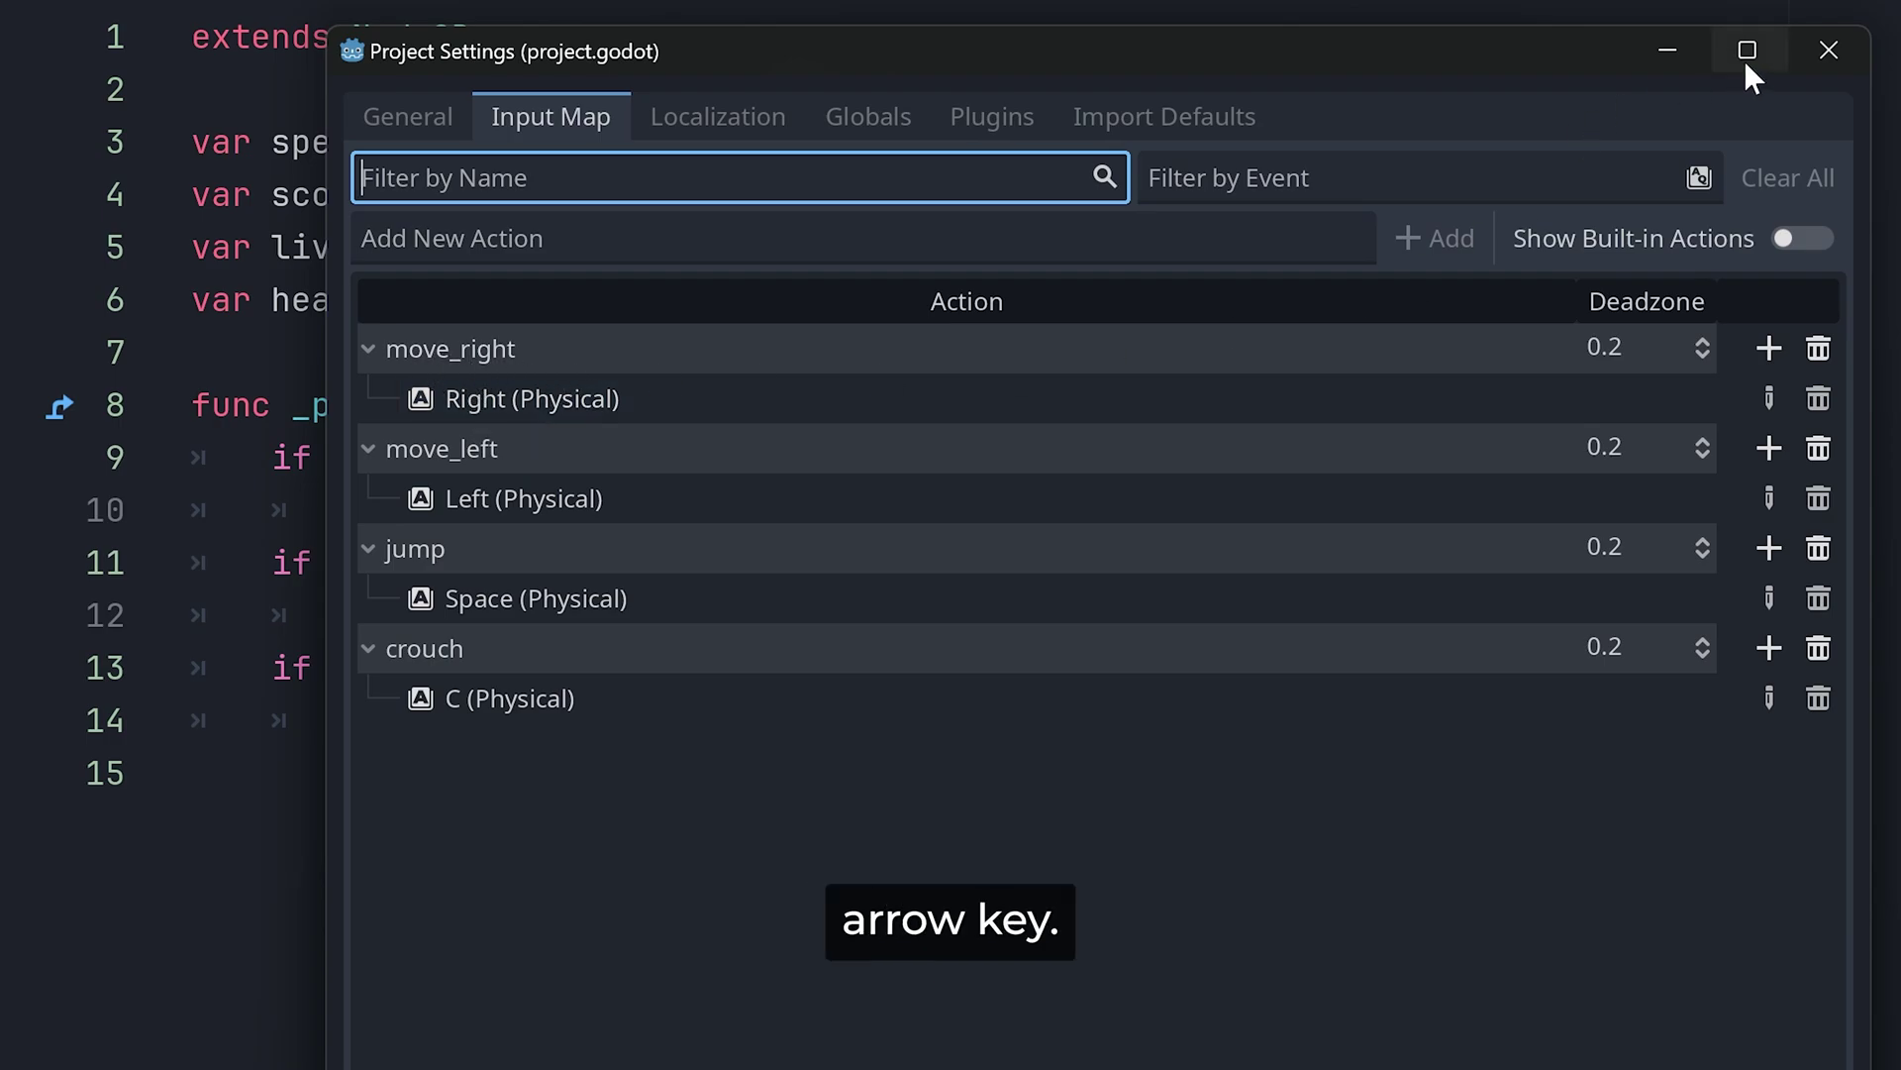
- Replace "ui_right" with "move_right" in the line 9 condition
key("BackSpace")
key("BackSpace")
key("BackSpace")
key("BackSpace")
key("BackSpace")
key("BackSpace")
type("mov\"):")
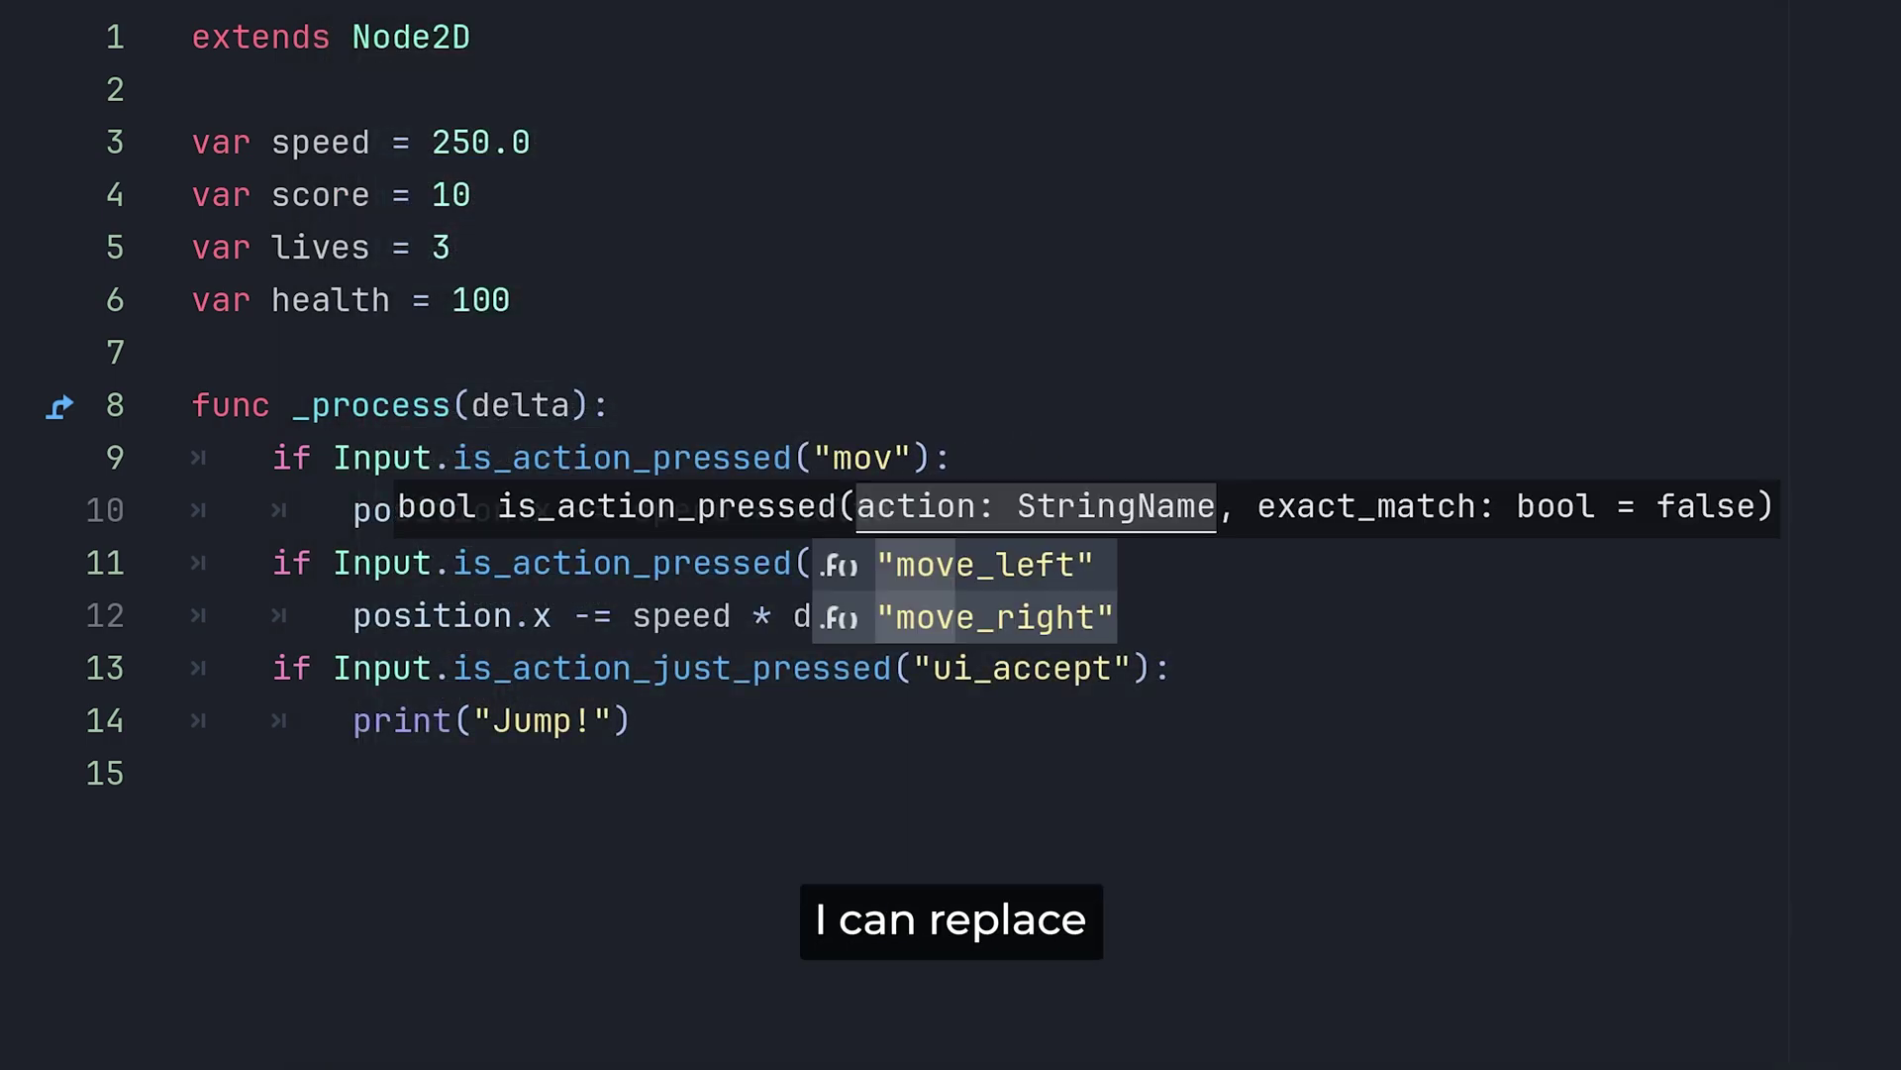
key("Down")
key("Return")
- Run the game and move the icon left and right with the arrow keys
key("F5")
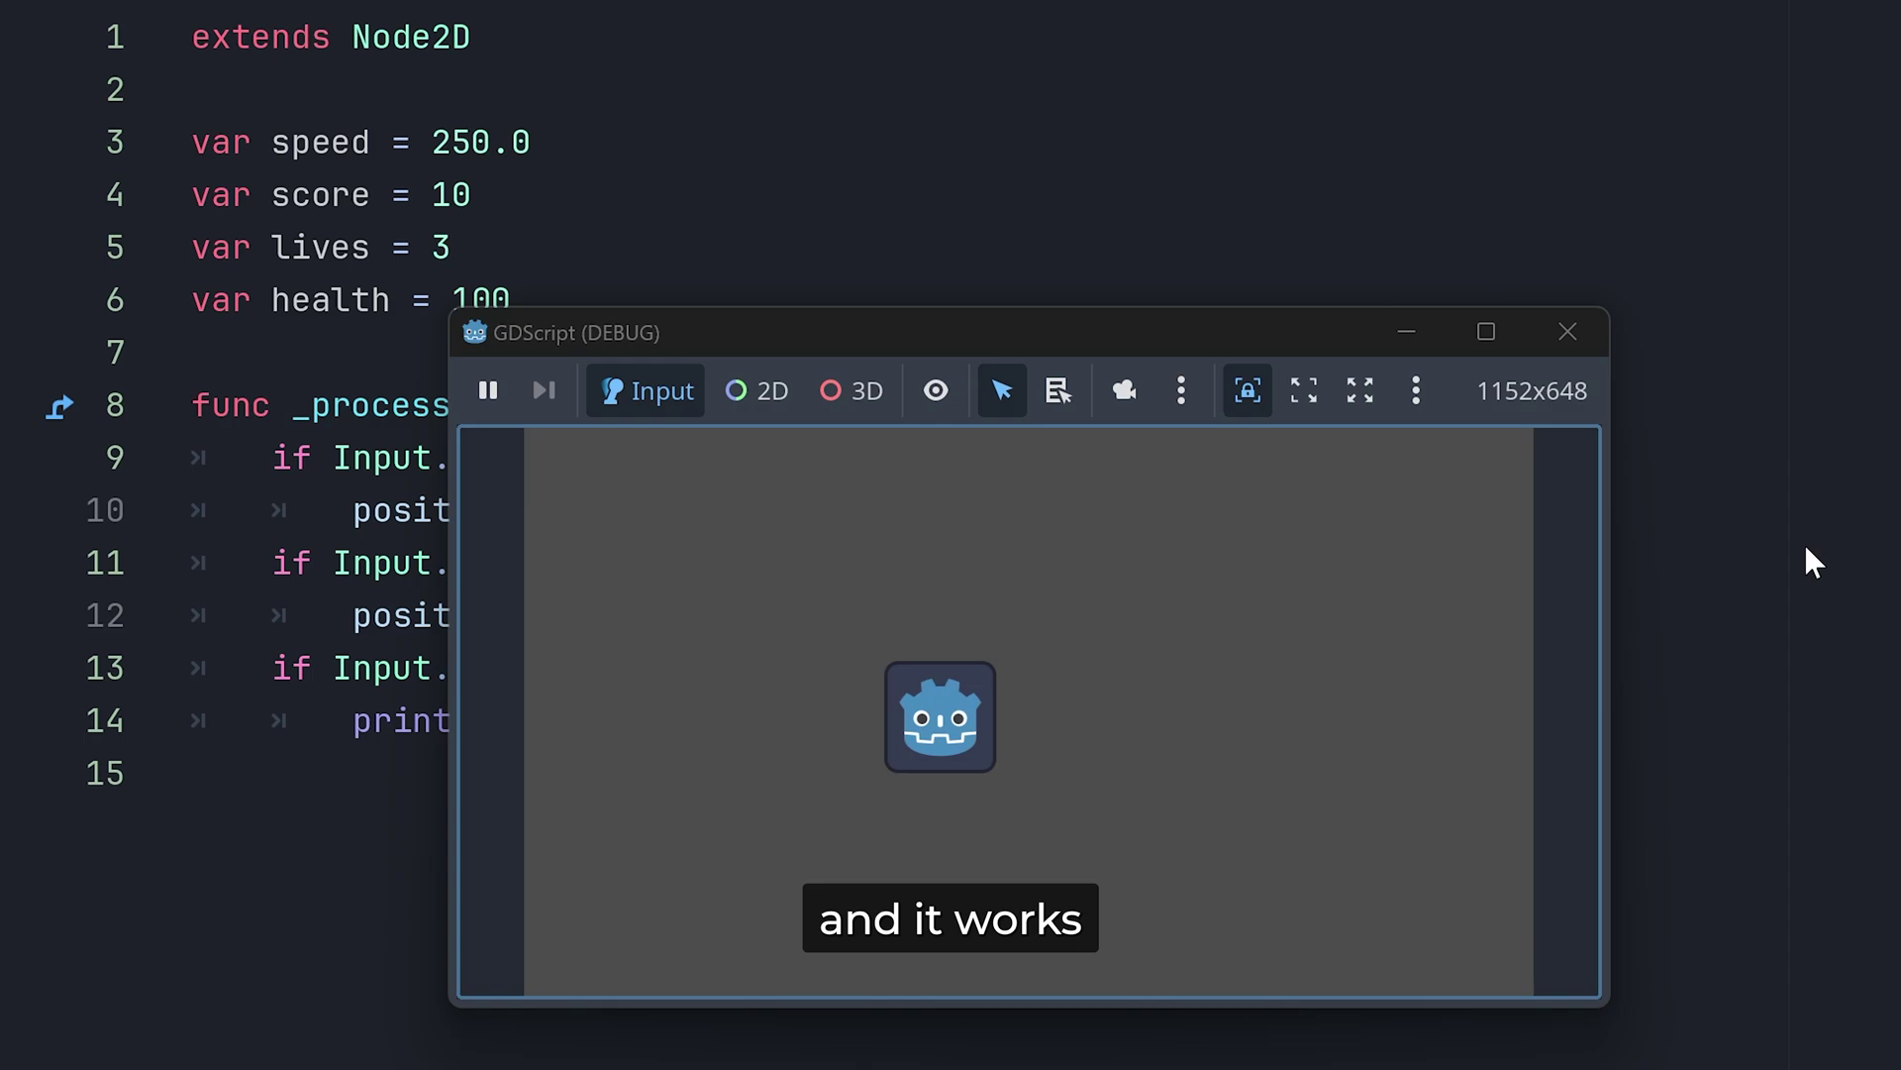
key("Left")
key("Right")
key("Left")
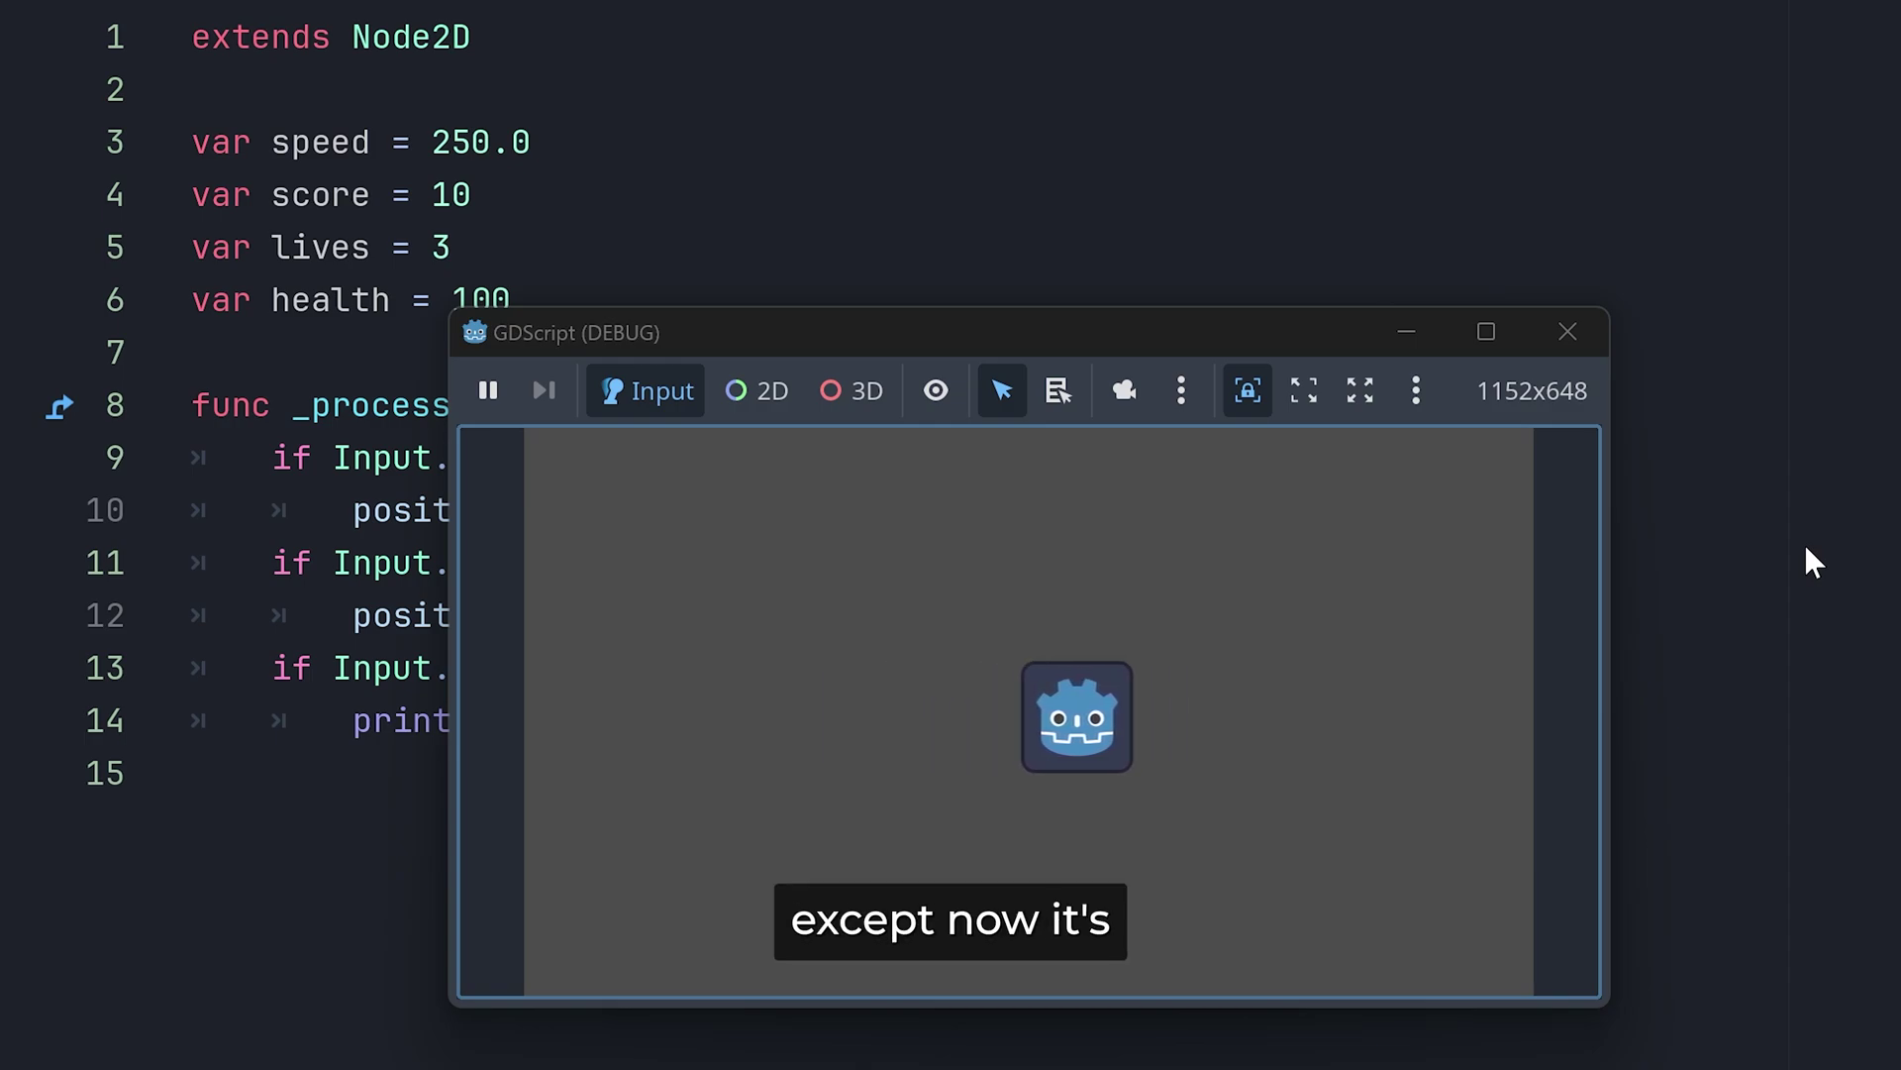
key("Left")
key("Right")
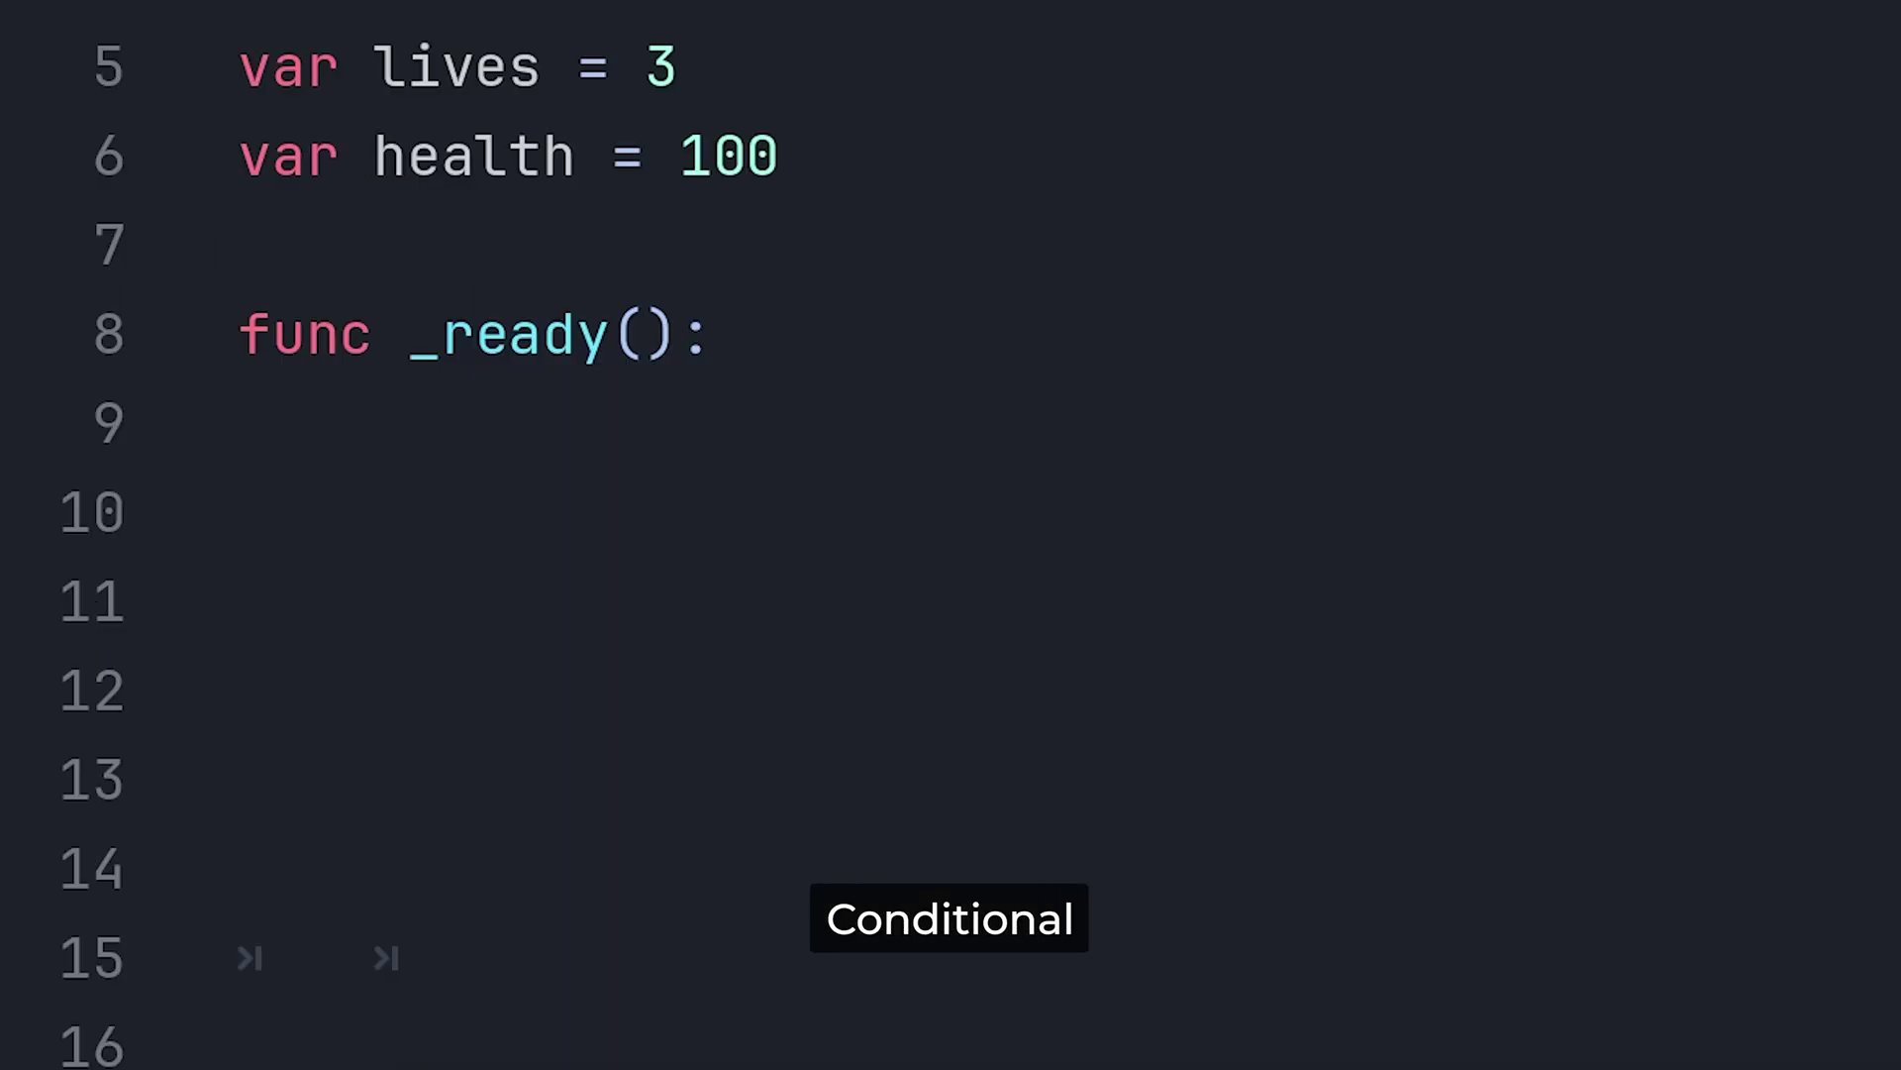
type("if score > 100: \t\t")
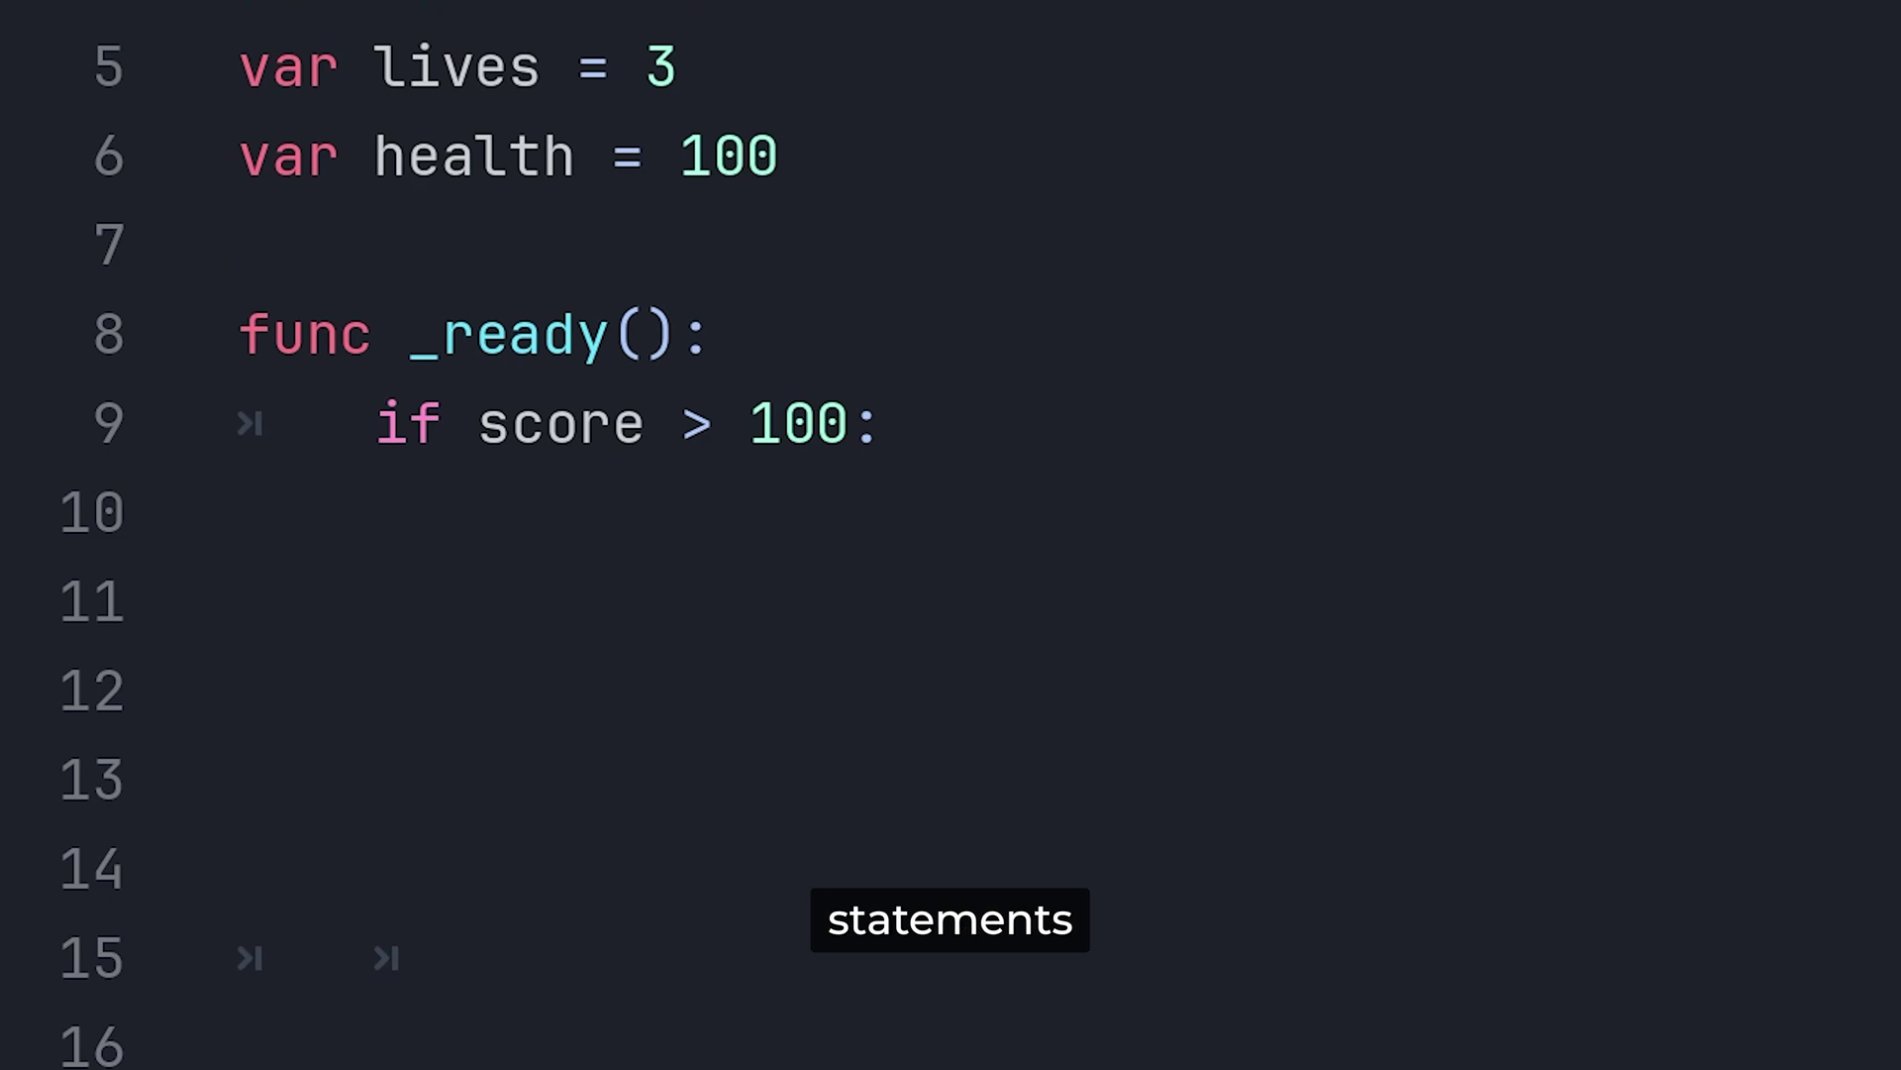
type("print(\"You win!\") \t")
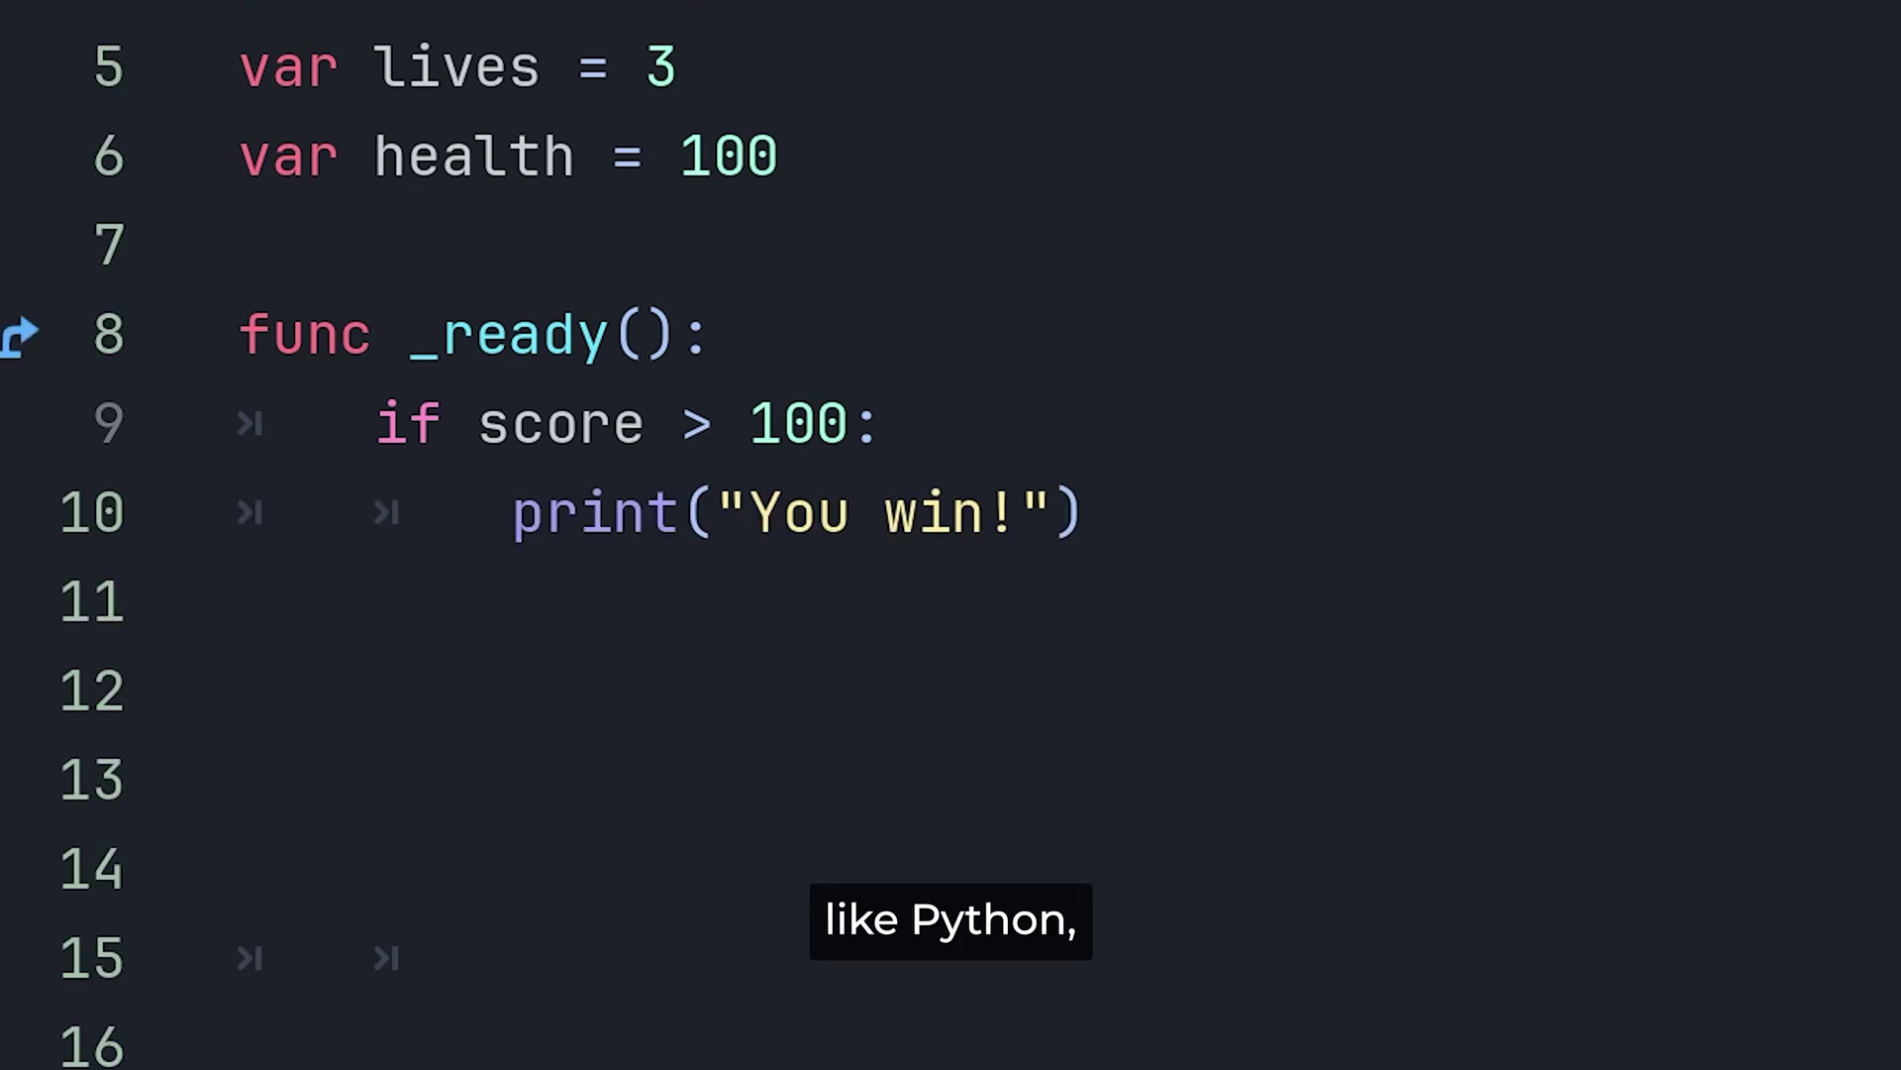
type("elif score == 100: \t\t")
type("print(\"Exactly 100!\") \t")
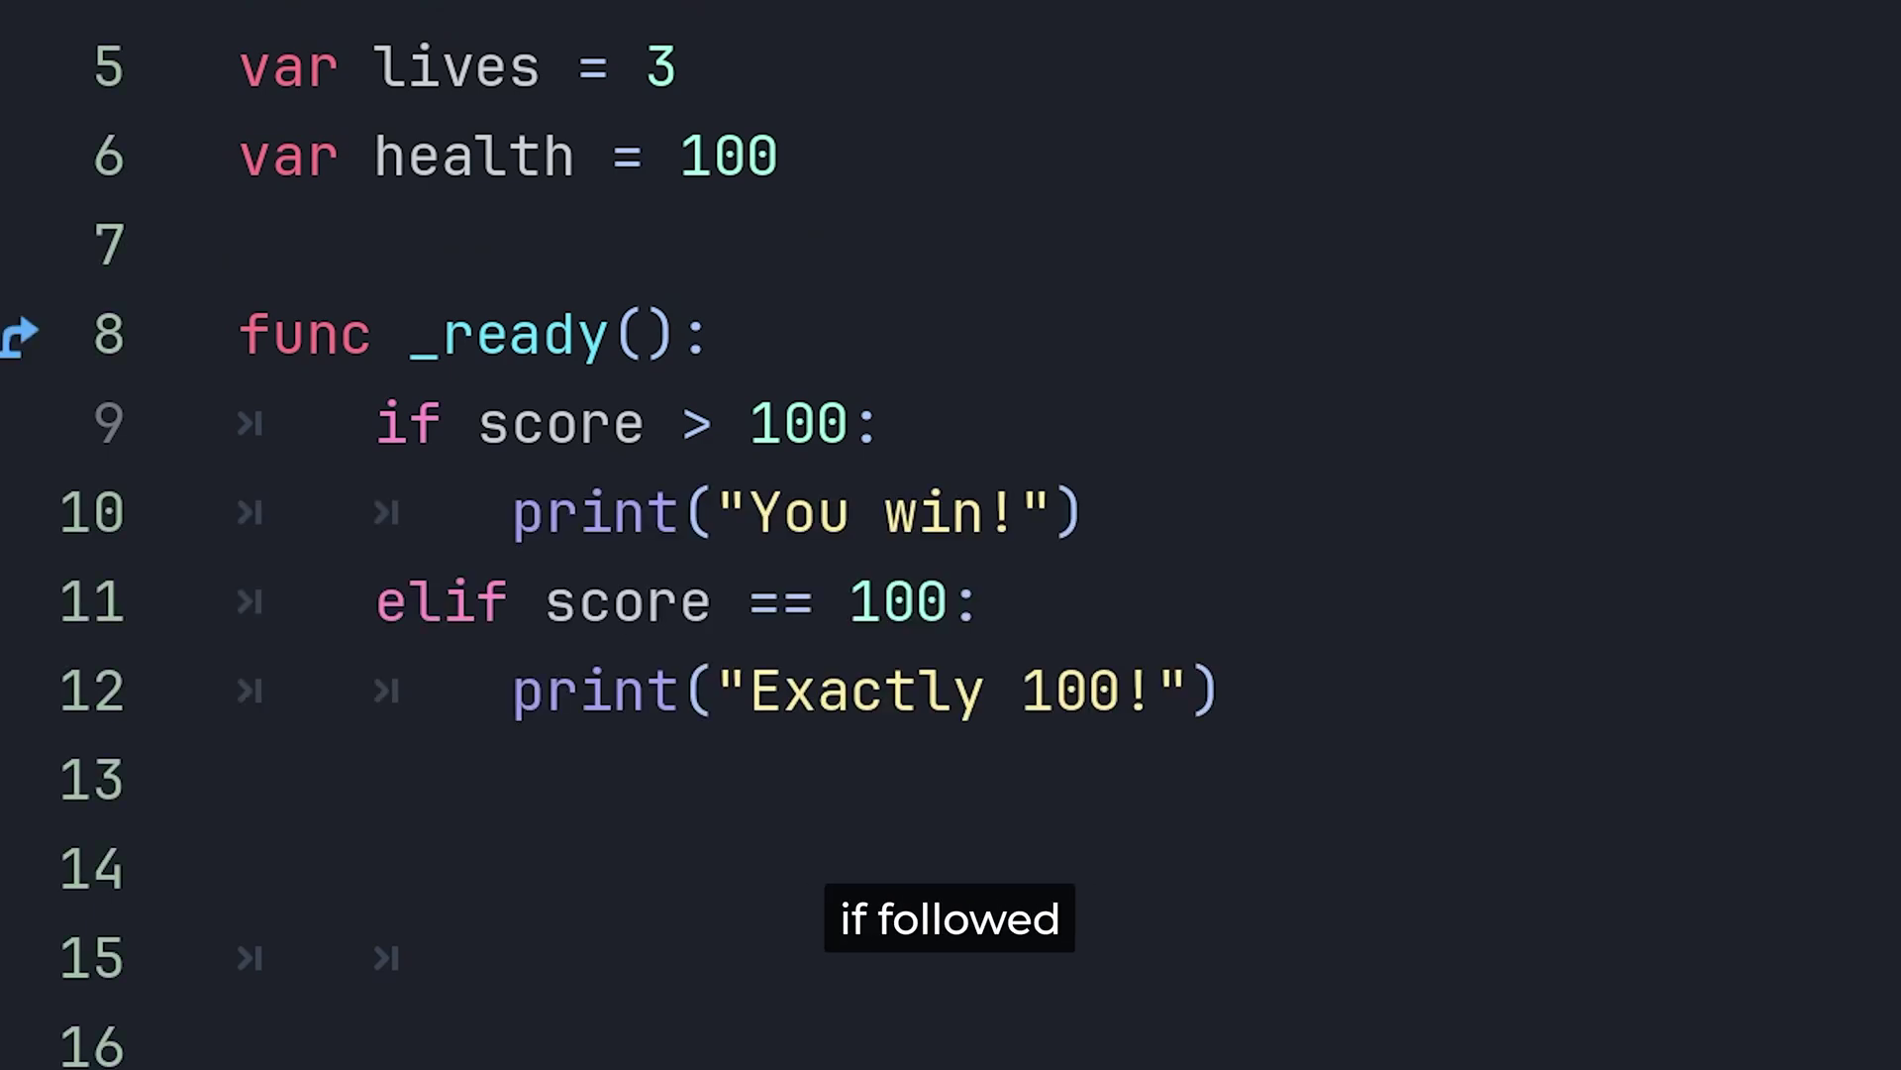
type("else: \t\tprint(\"Keep trying!\")")
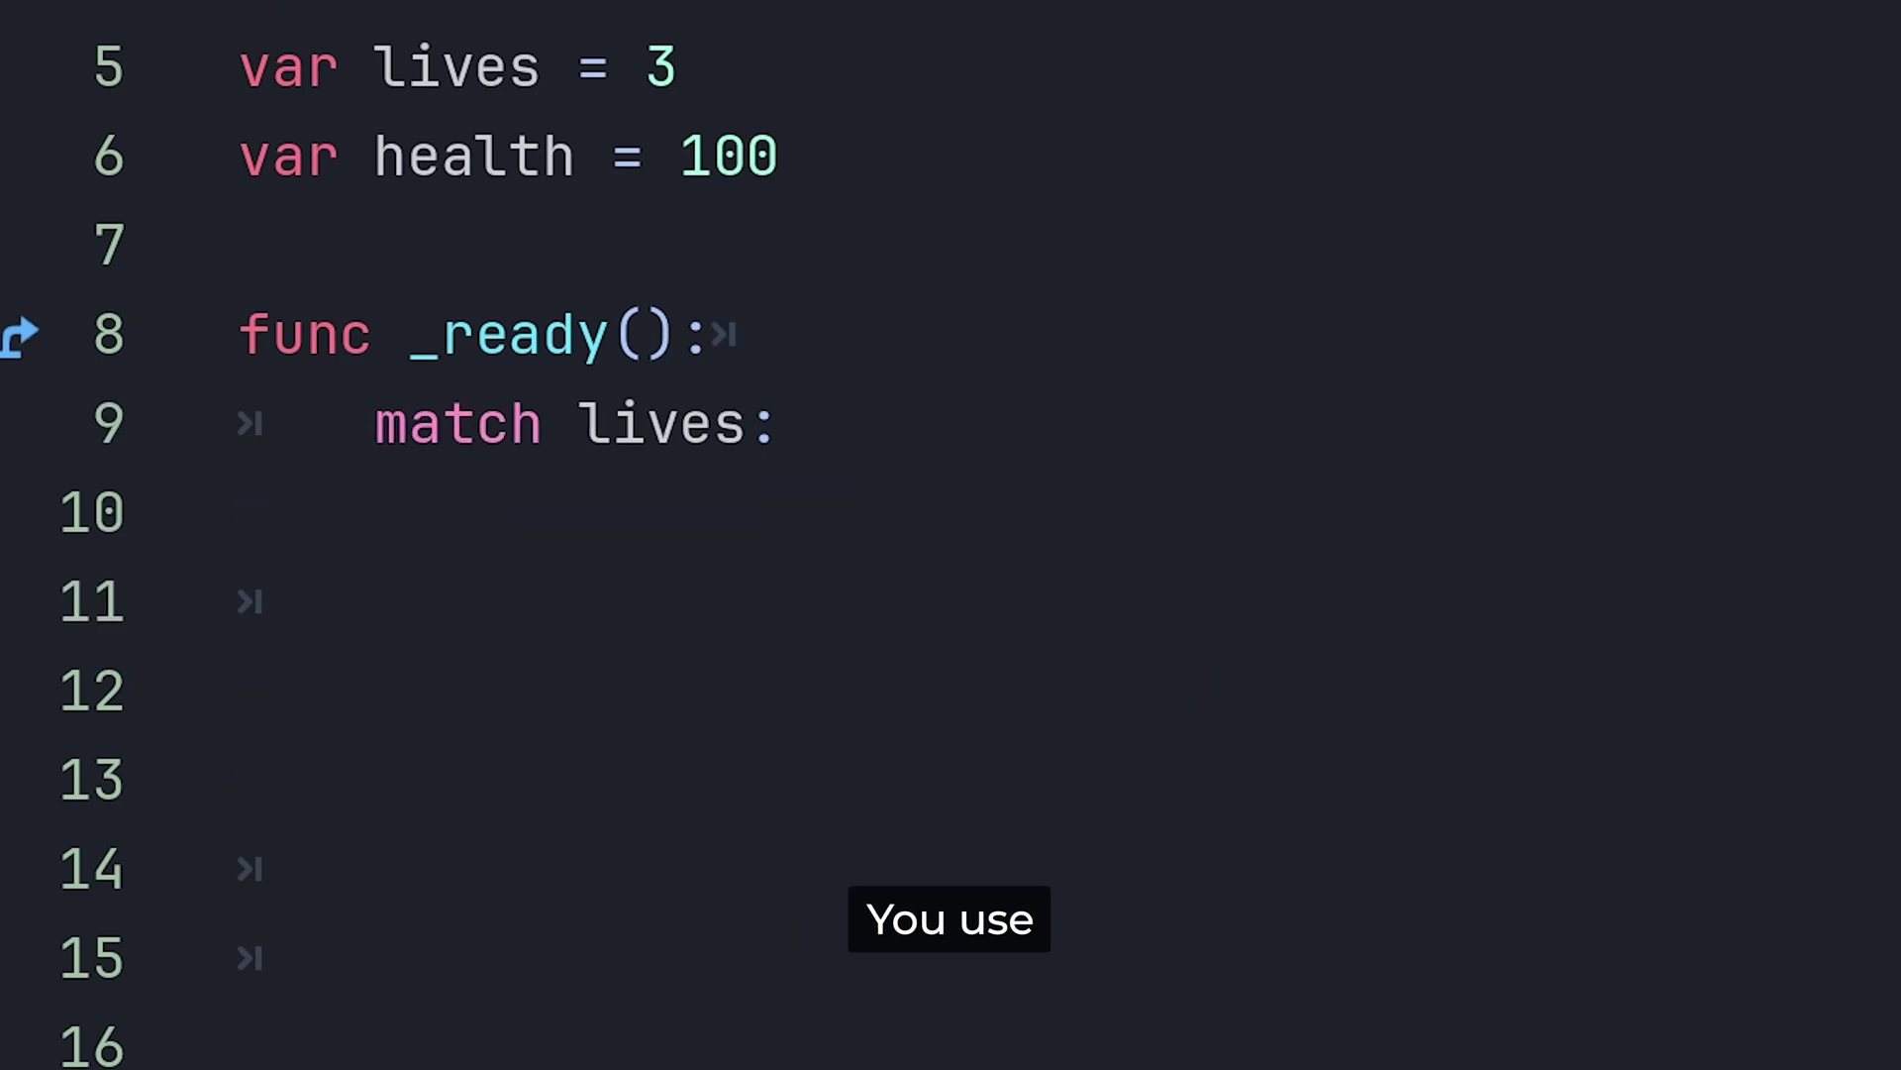
- Write match lives cases 3 'Full health', 2 'Hurt', 1 'Last life!' and a default
key("Tab")
key("Tab")
type("3:")
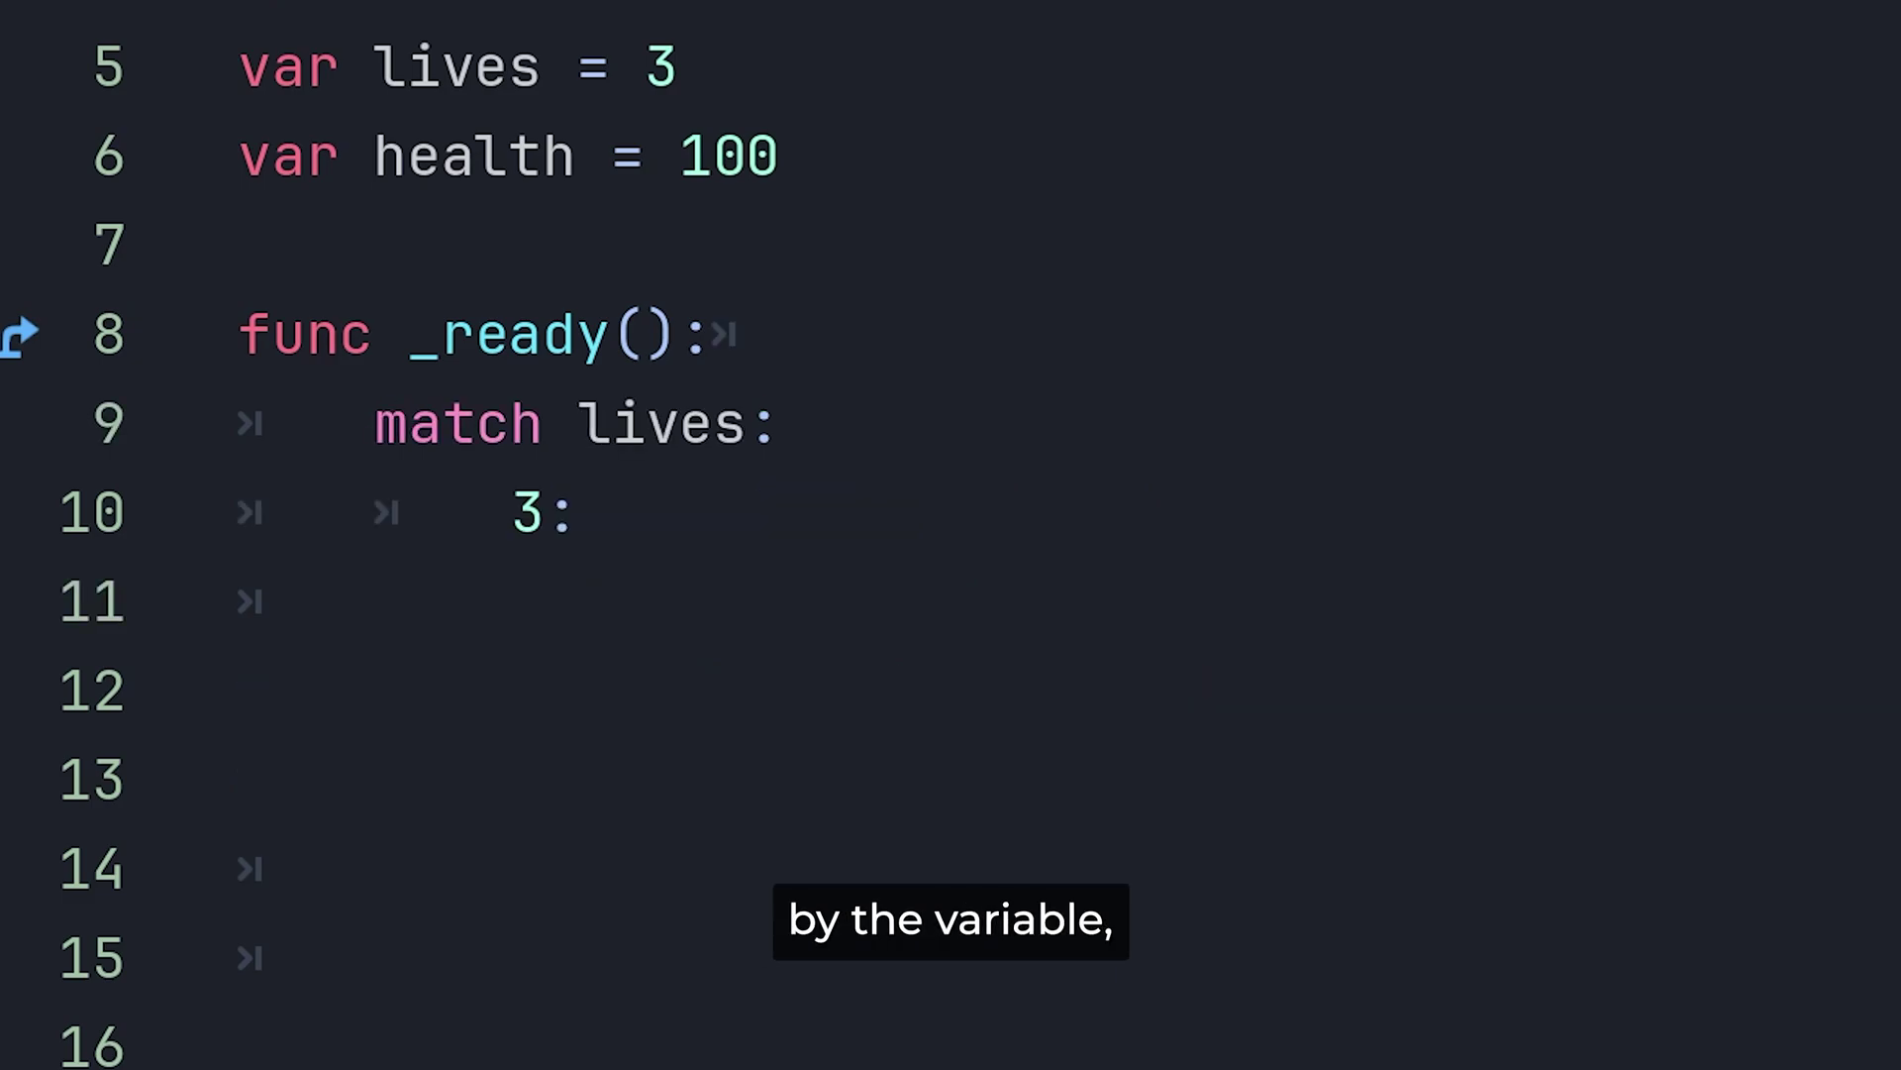
key("Return")
type("print(\"Full health\")")
key("Return")
key("BackSpace")
type("2:")
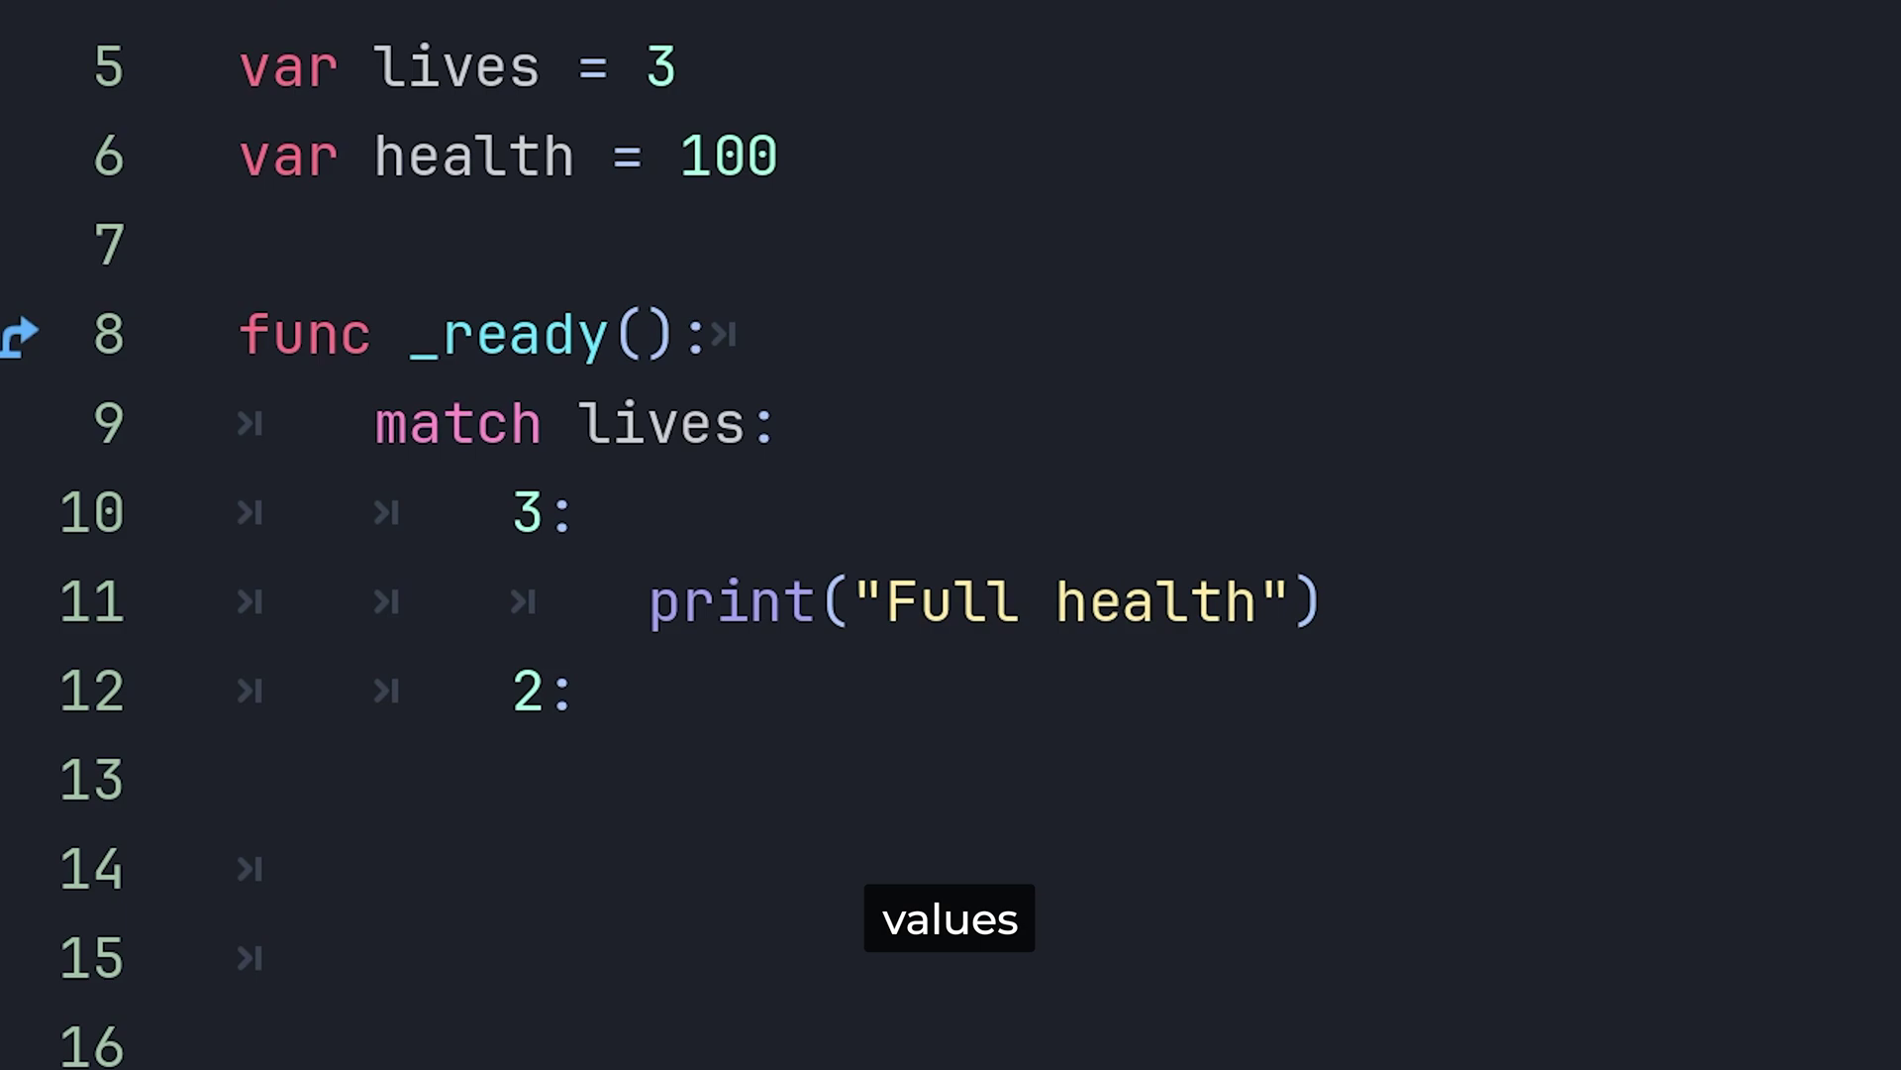
key("Return")
type("print(\"Hurt\")")
key("Return")
key("BackSpace")
type("1:")
key("Return")
type("print(\"Last life!\")")
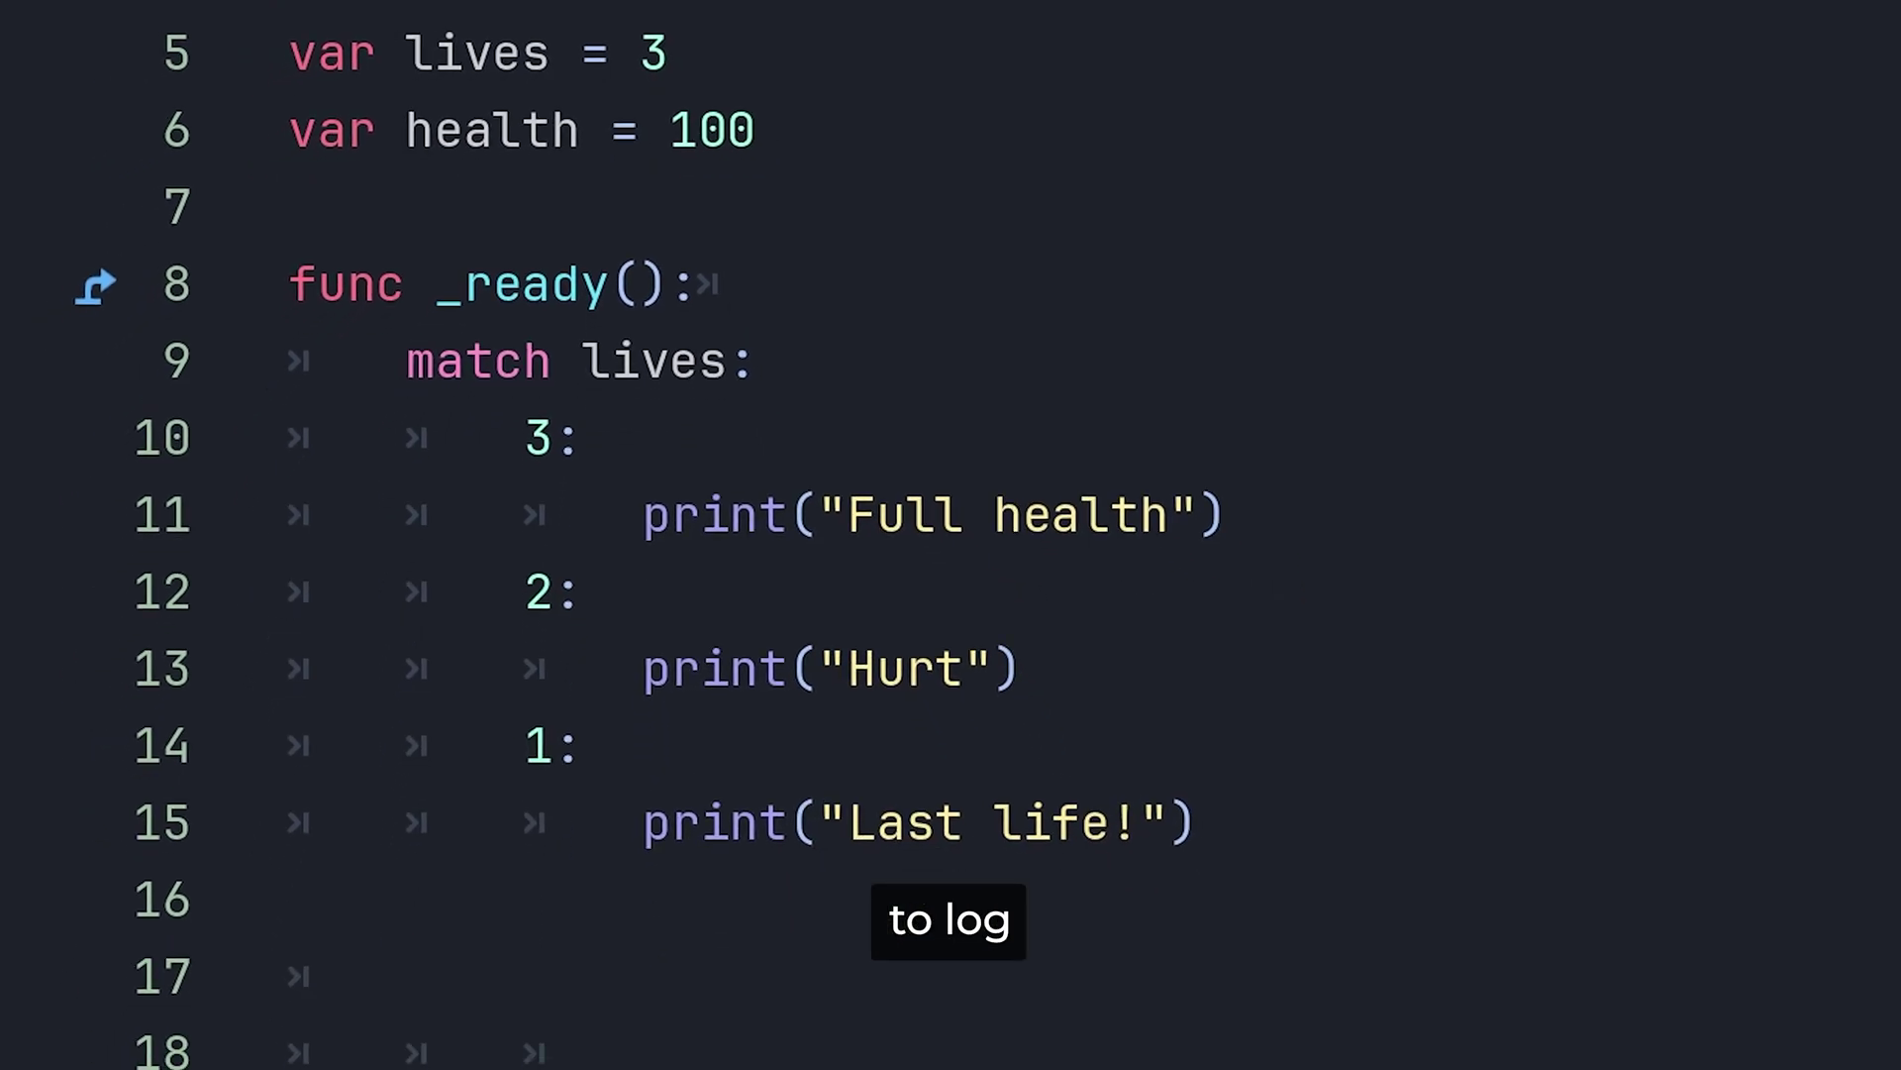
key("Tab")
key("Tab")
type("_:")
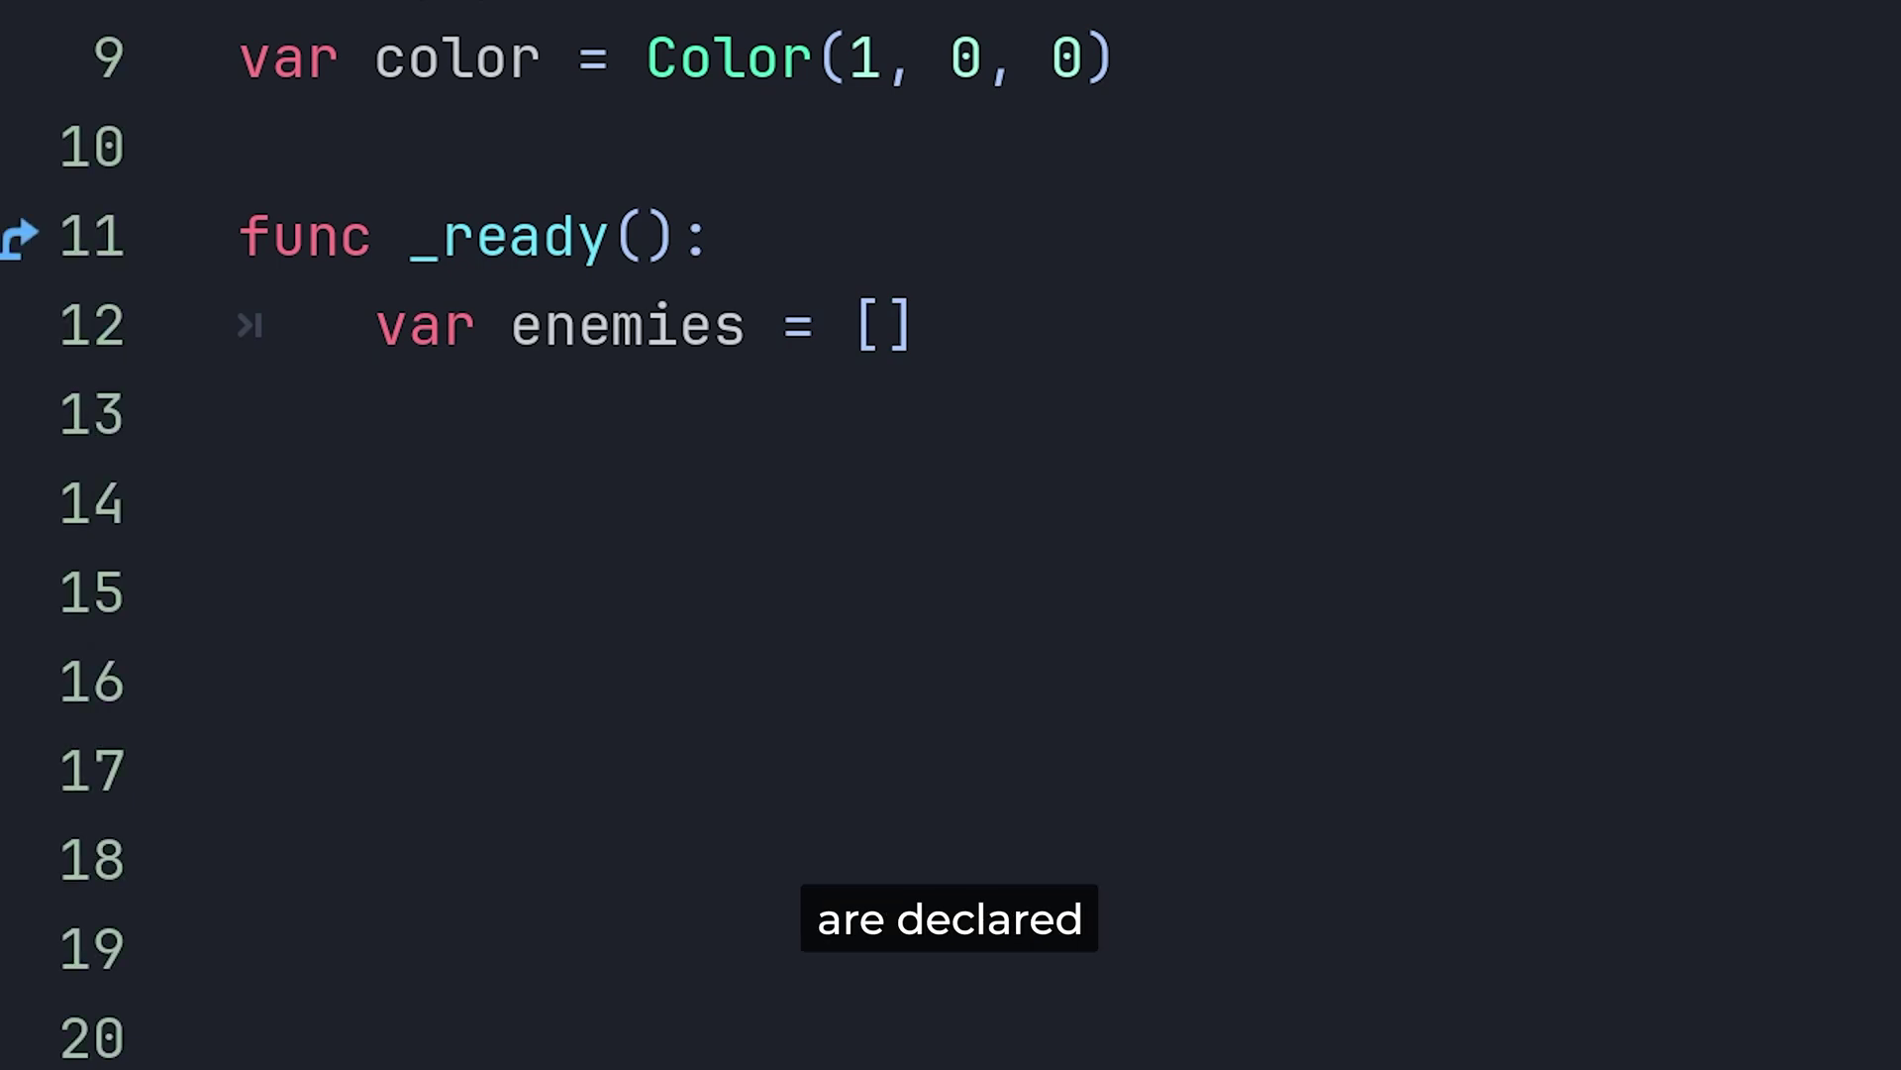
type("\"goblin\"")
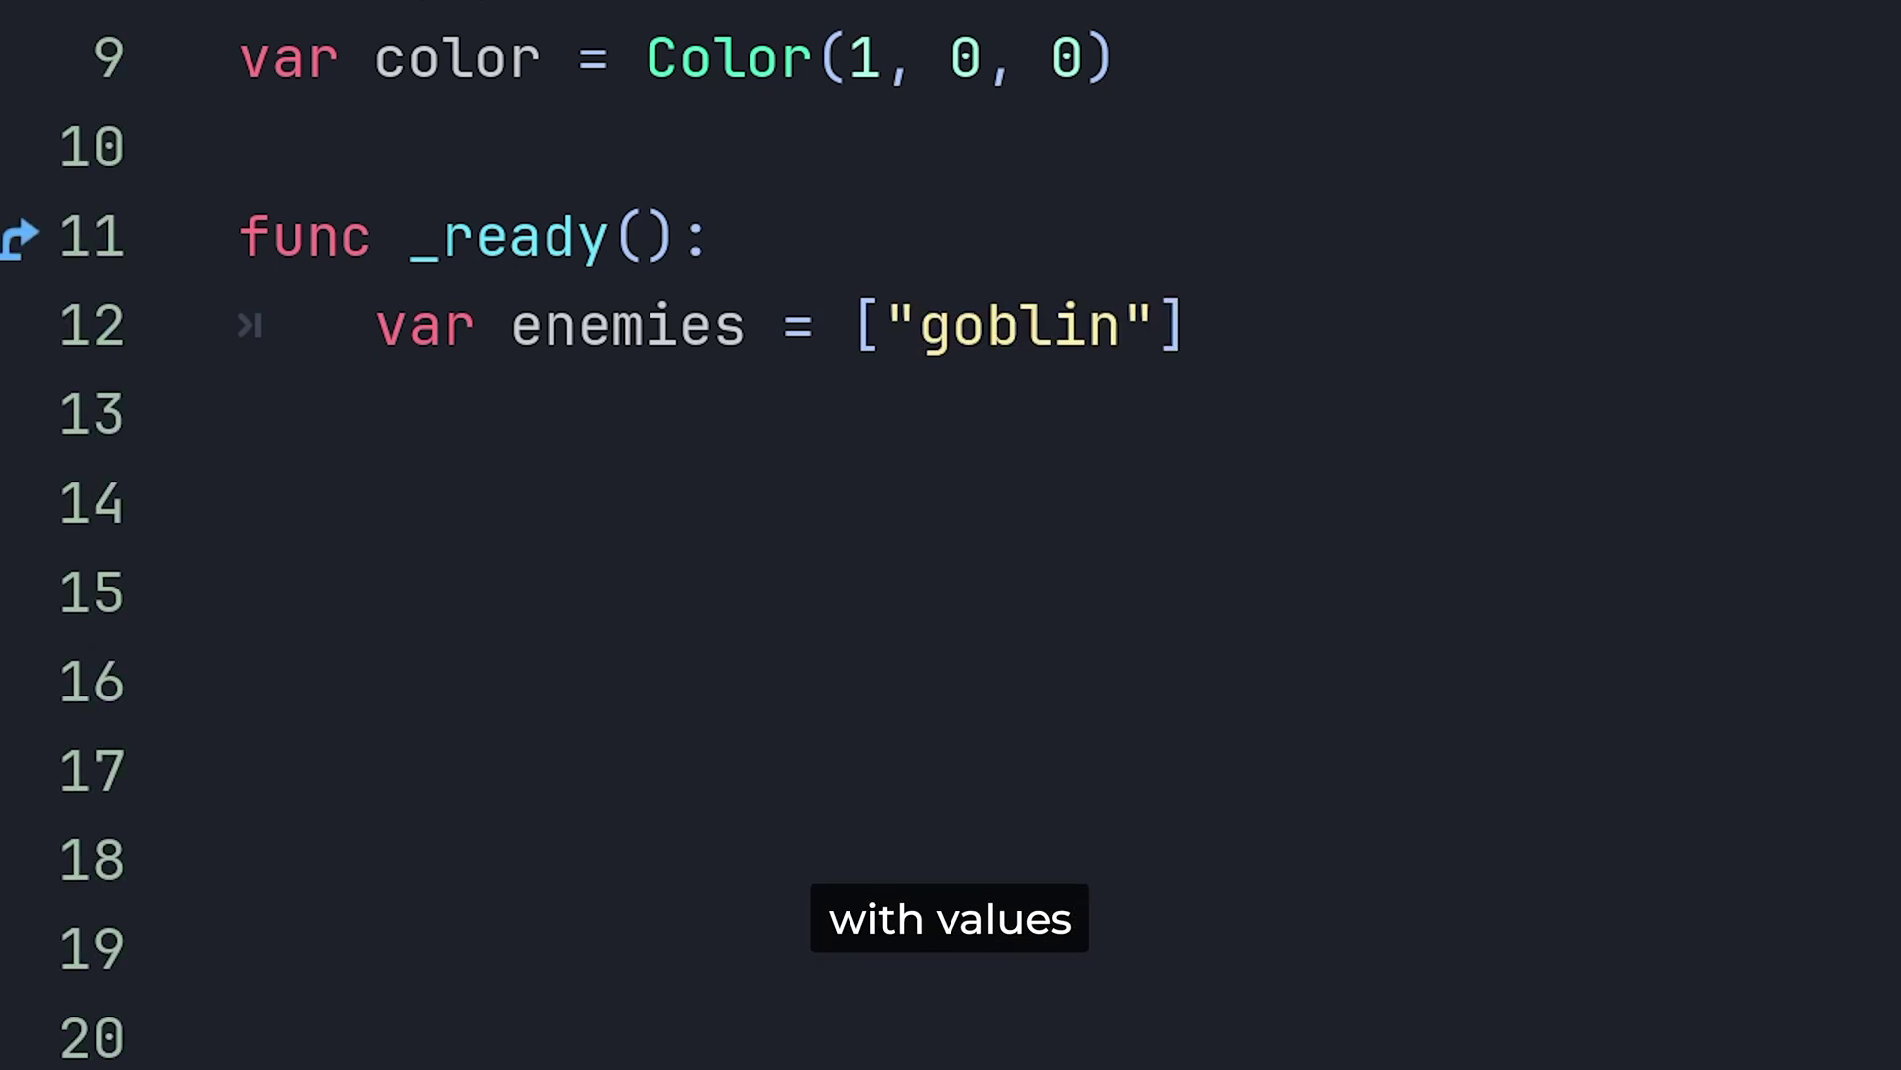
type(", \"troll\", \"dragon\"")
- Fill enemies with goblin, troll, dragon, append "orc" and print enemies[2]
key("Return")
type("enemies.append(\"orc\")")
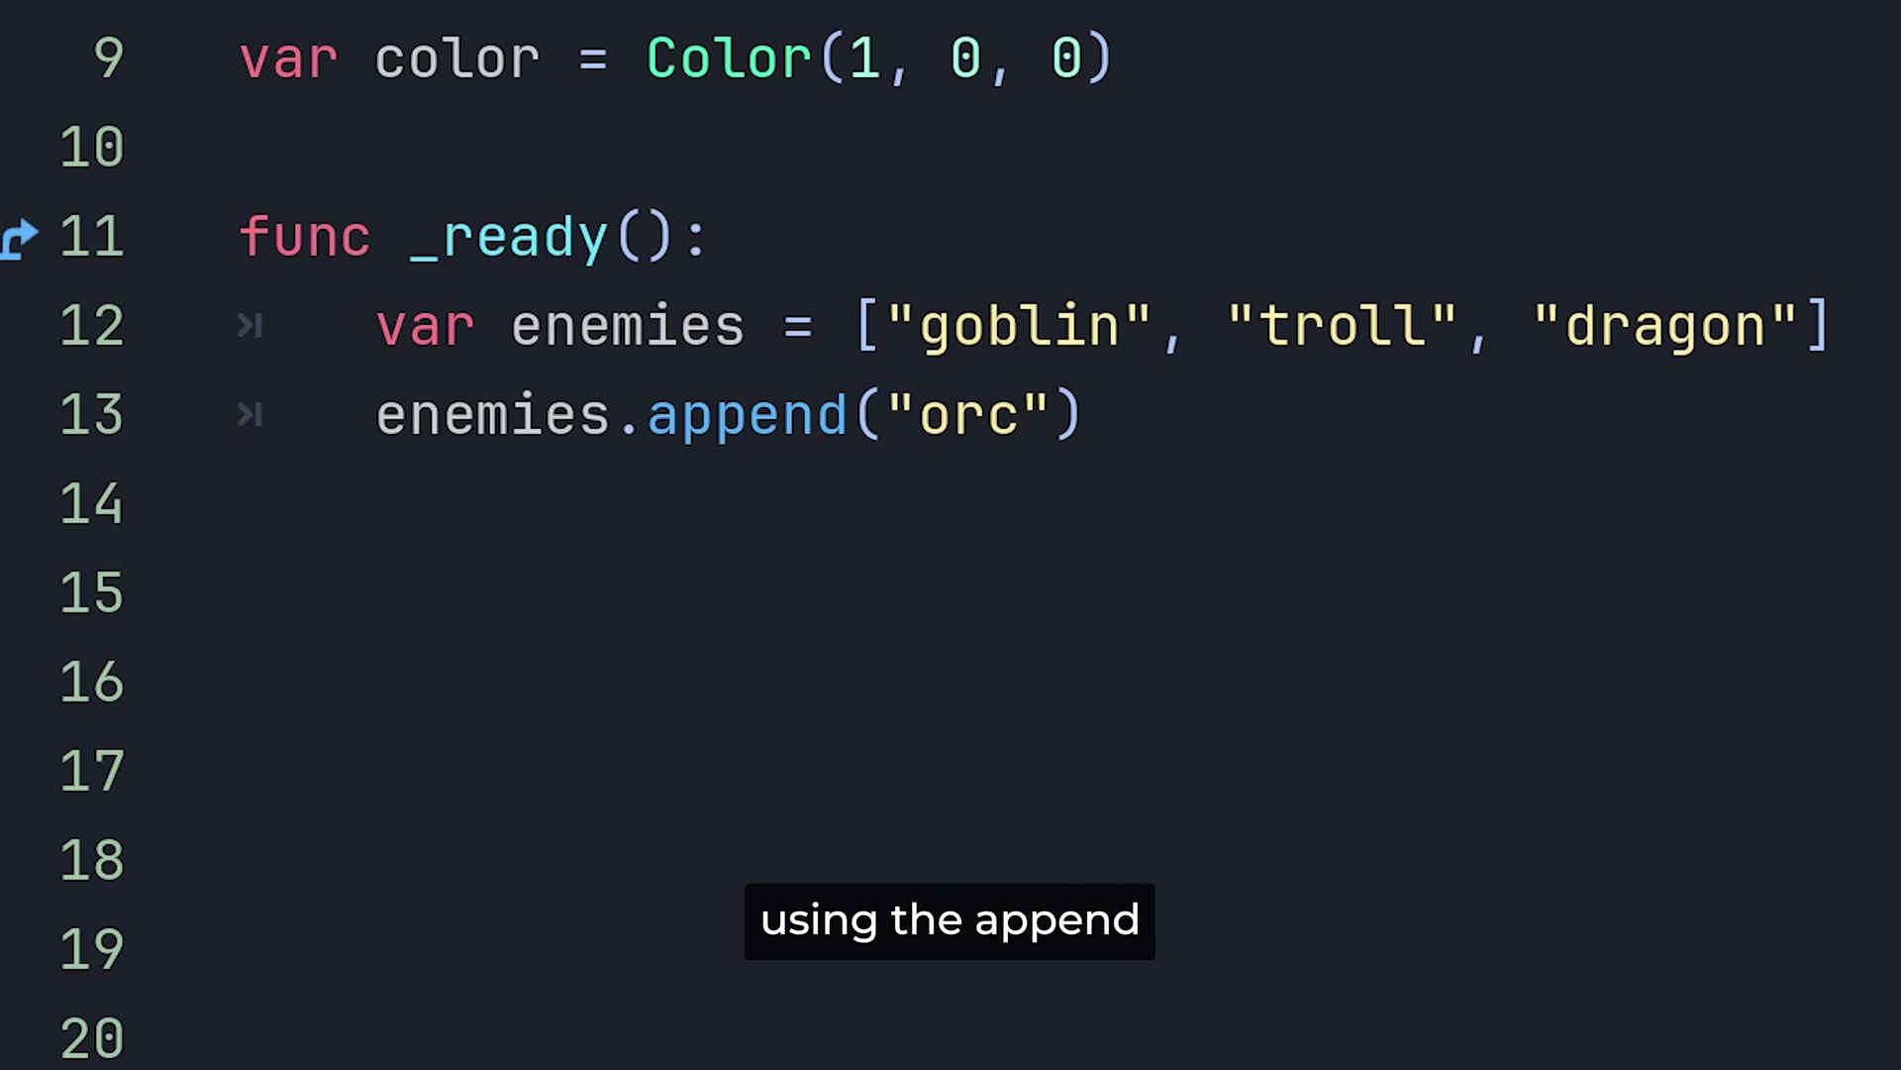
key("Return")
type("print(enemies[2])")
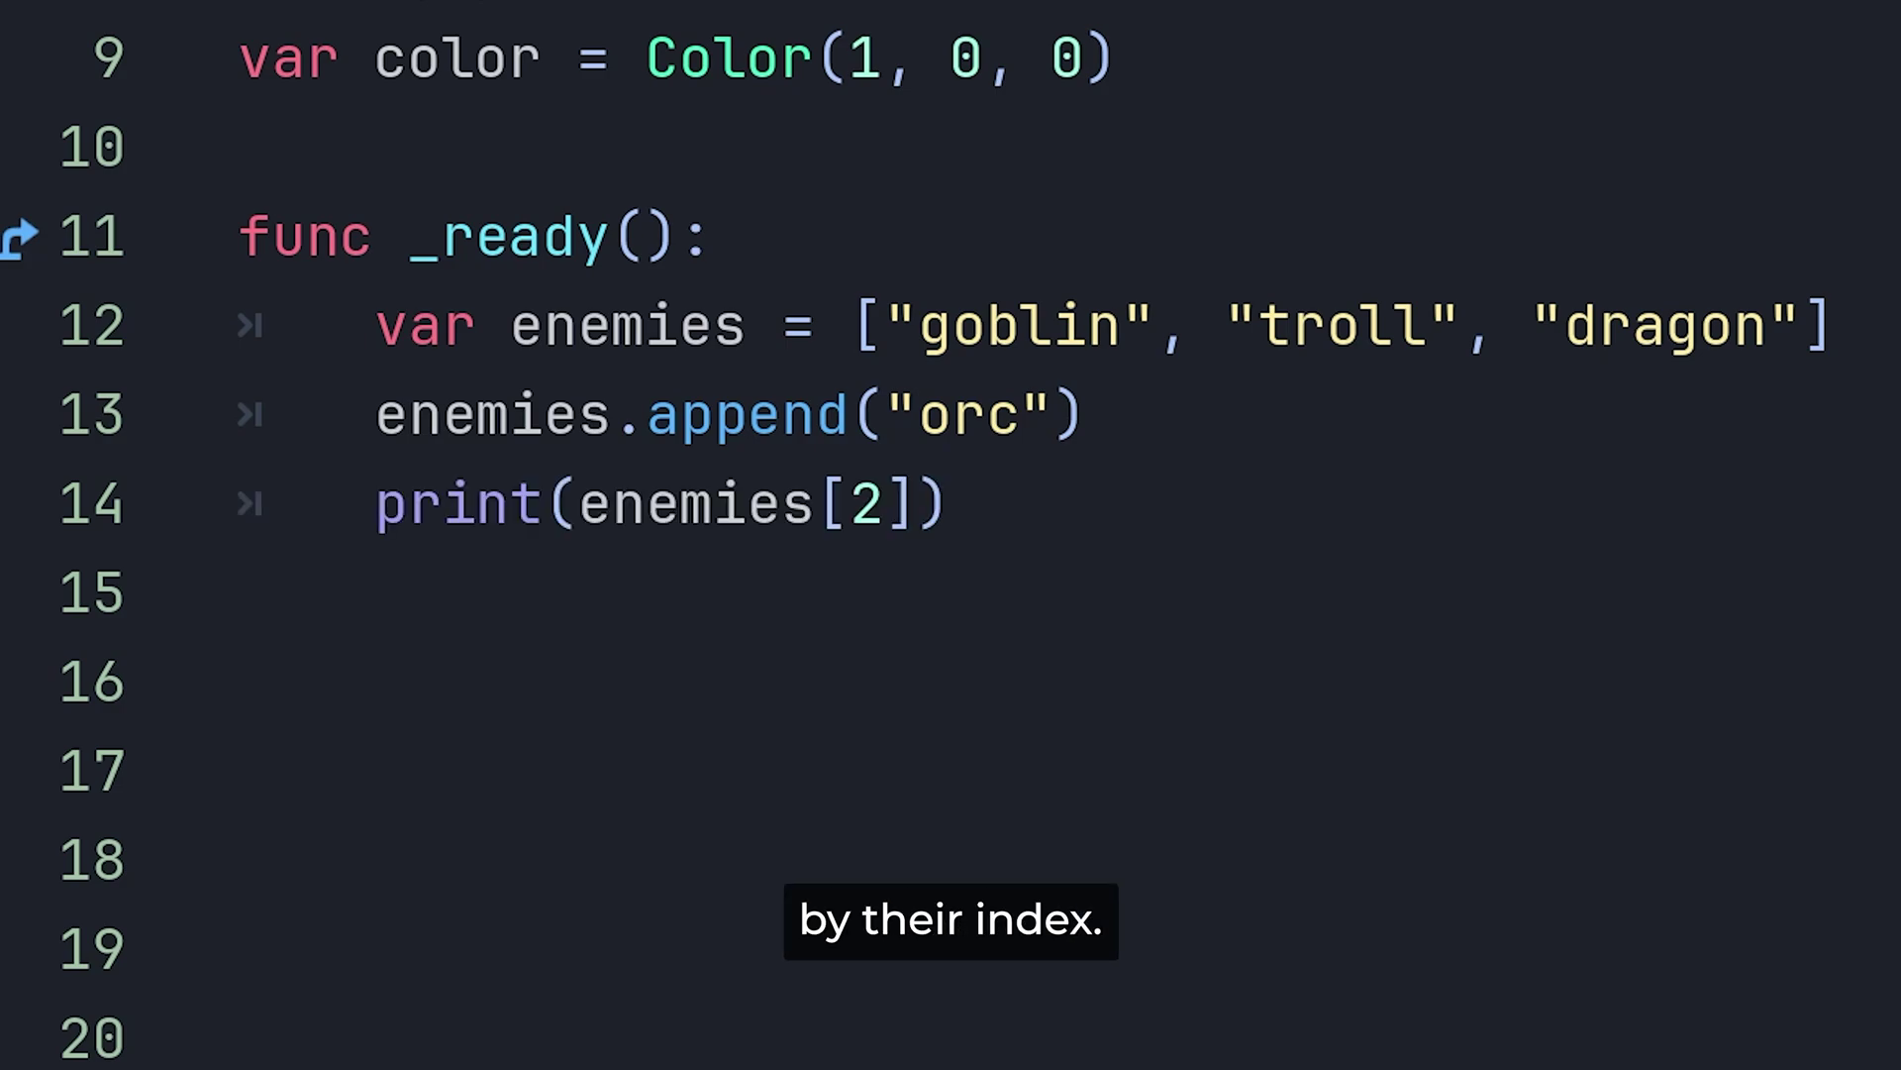
- Write var stats = {"health": 100, "mana": 50}, print(stats["health"]) and stats["mana"] = 75
key("Return")
type("var stats = {}")
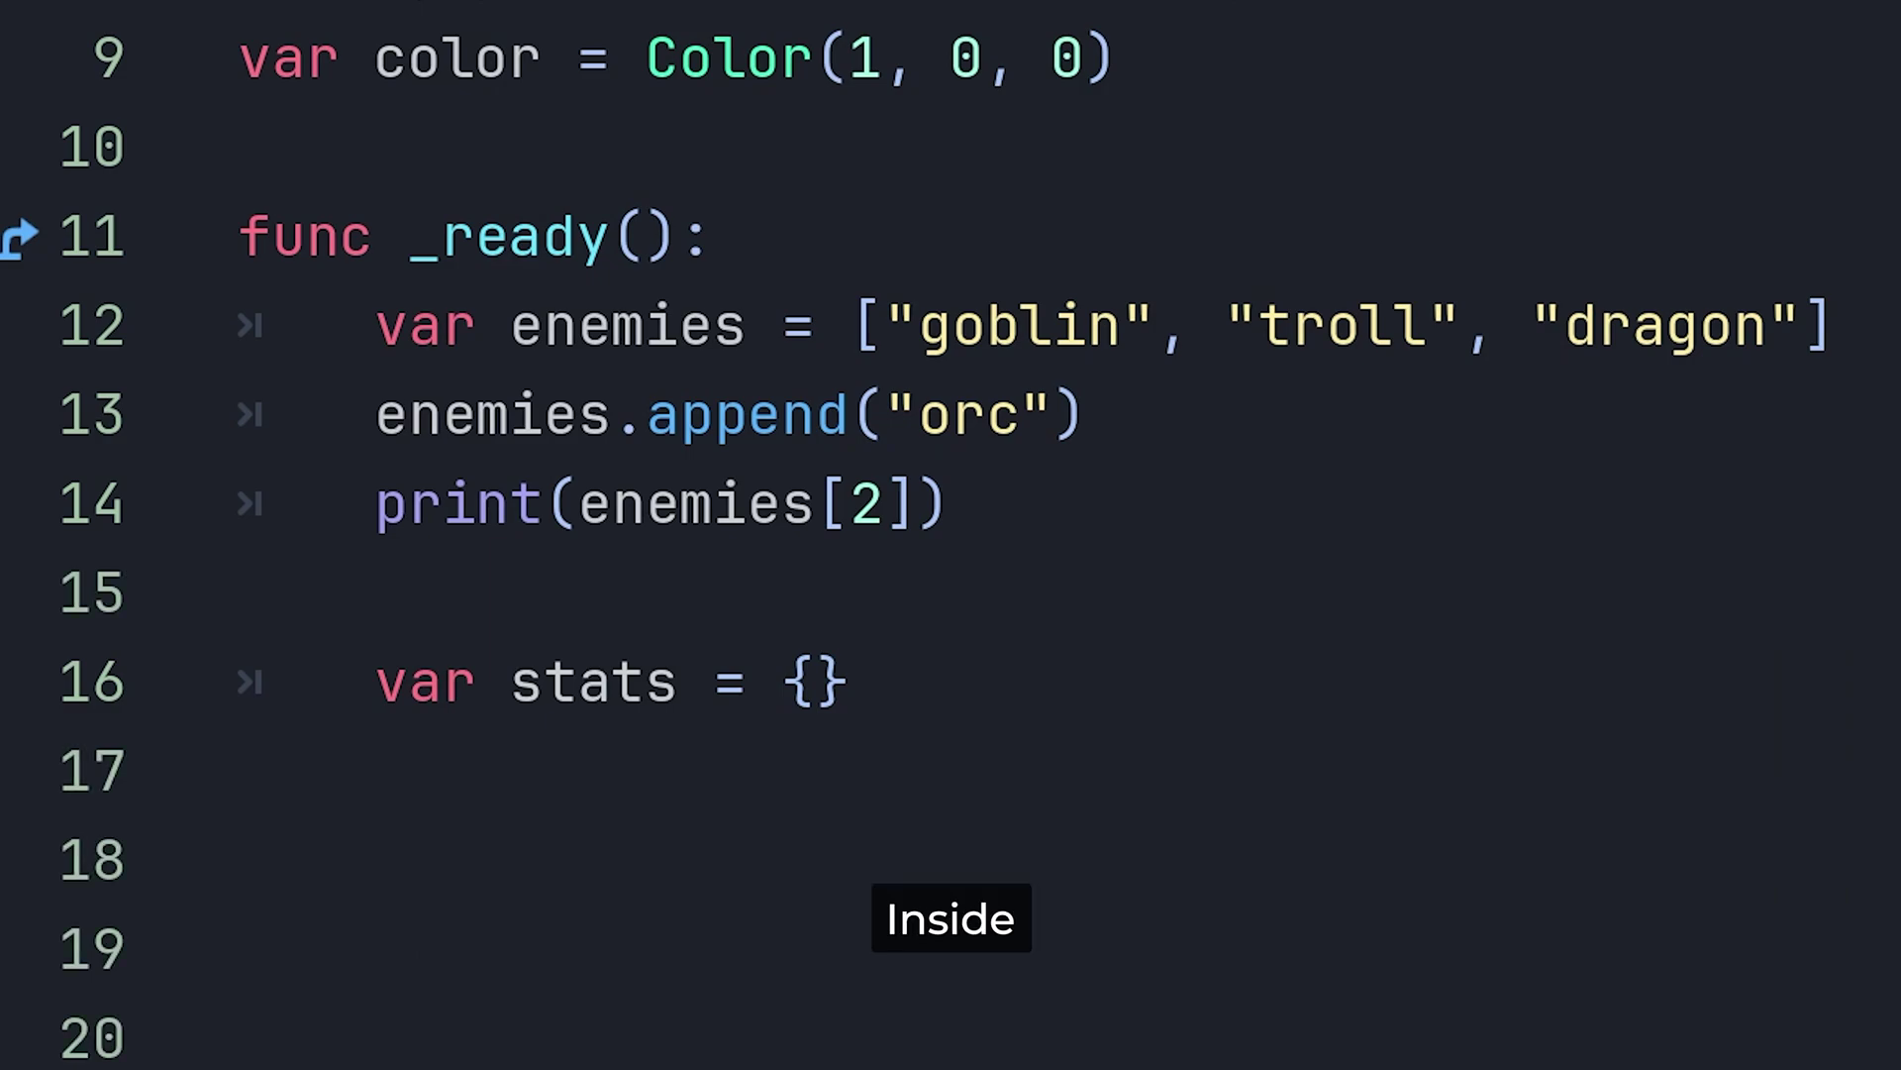
type("\"health\": 100")
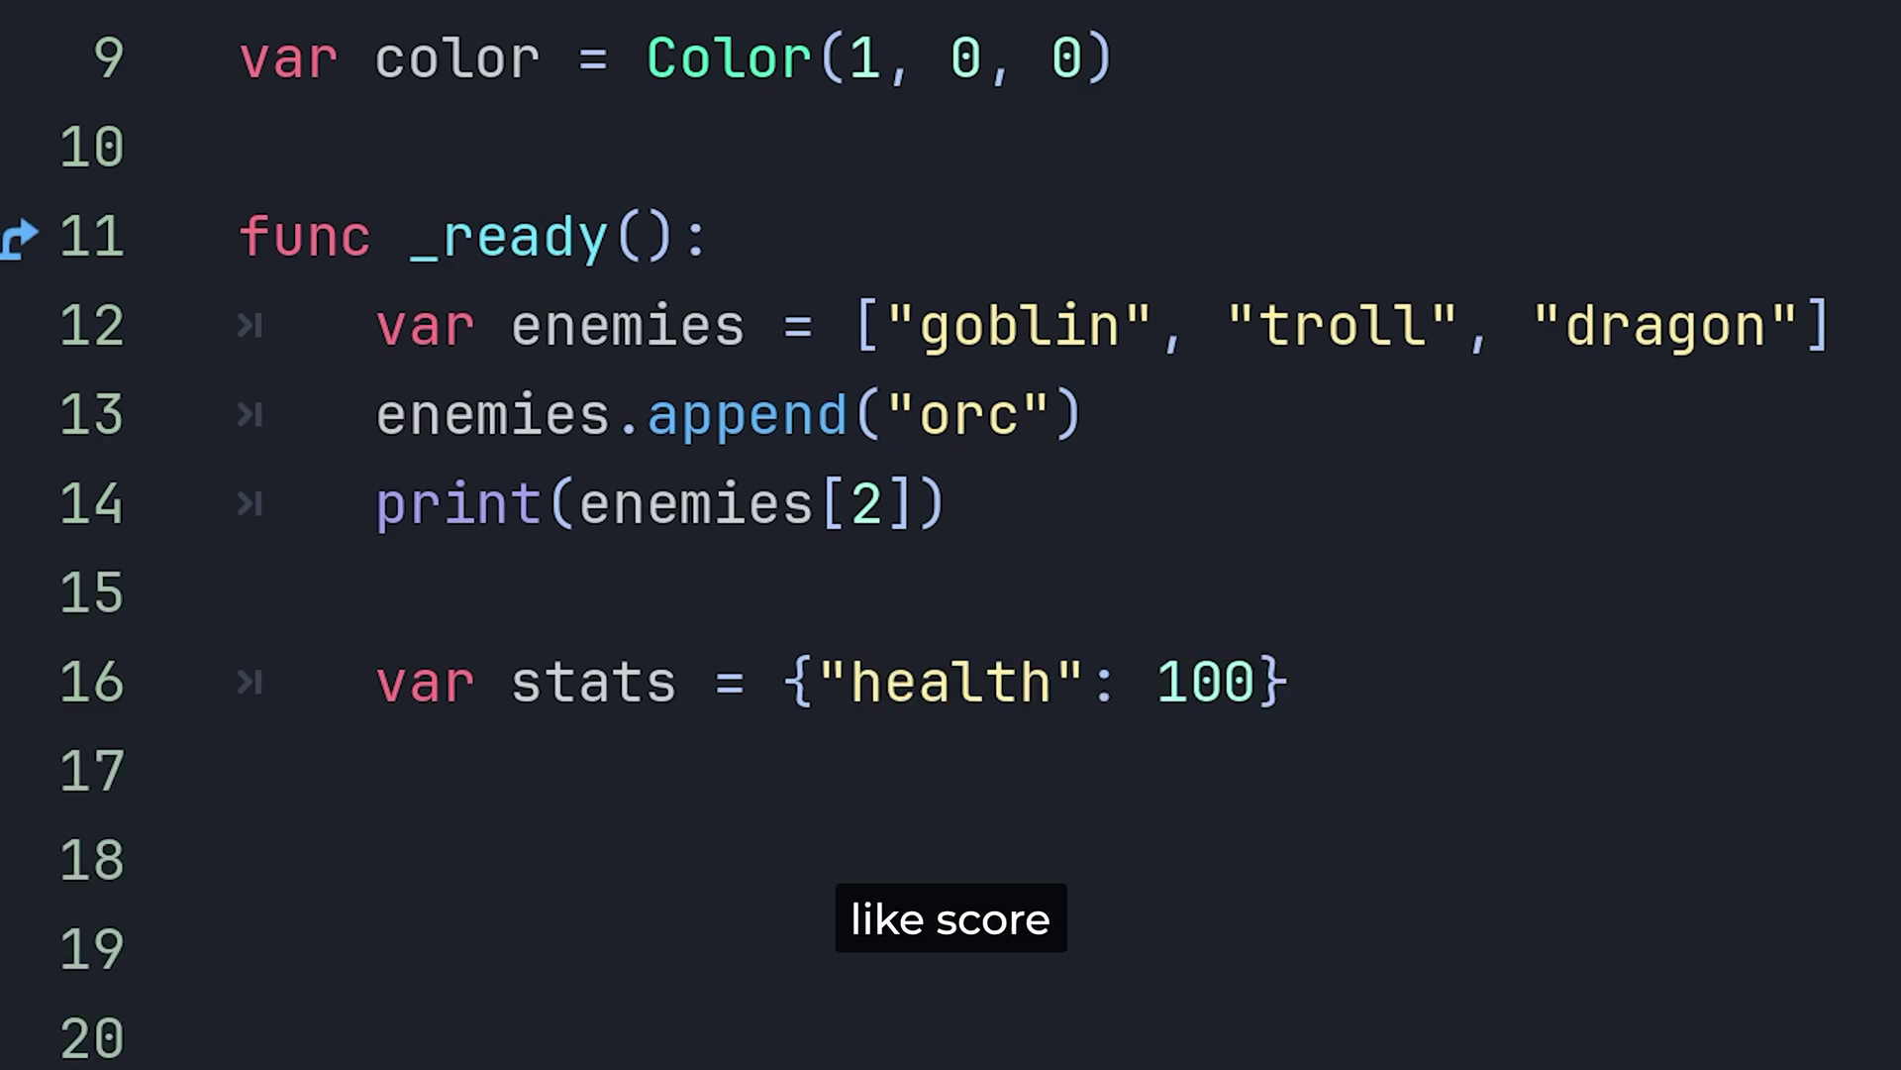
type(", \"mana\": 50")
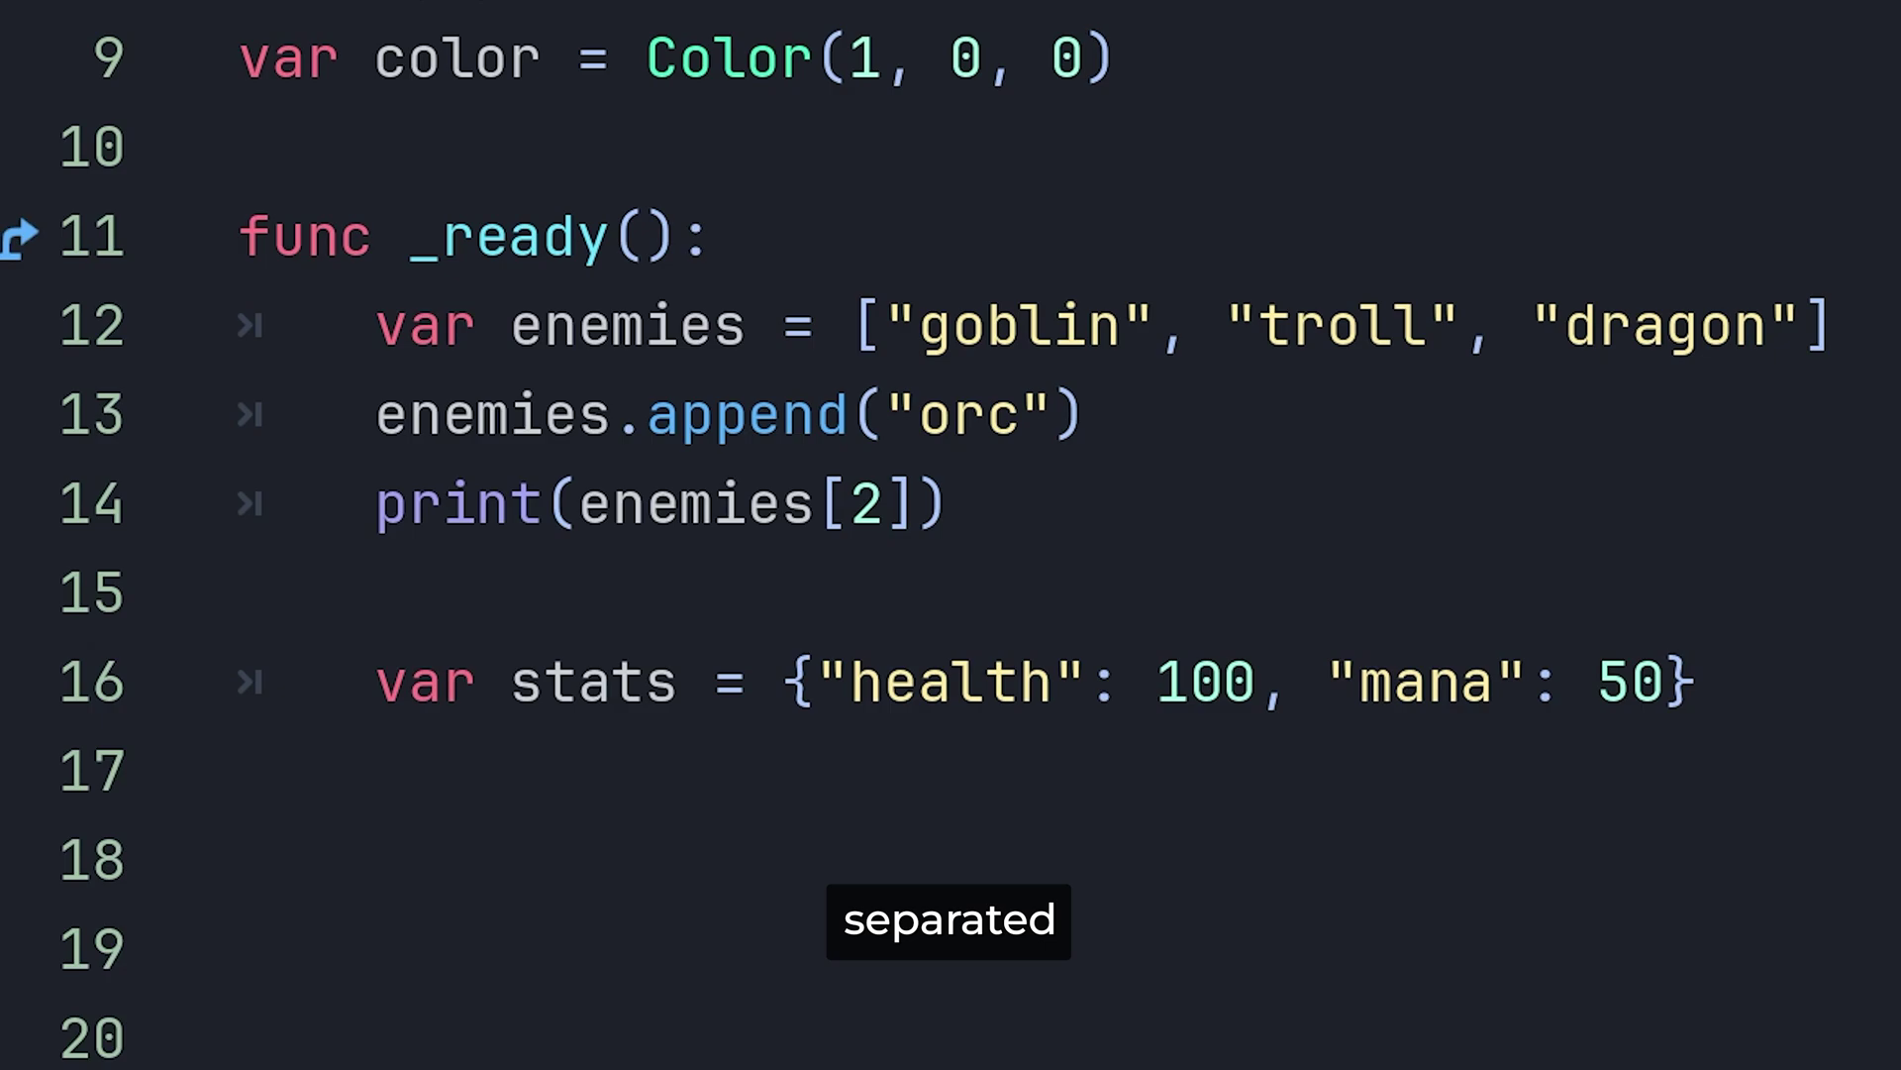
key("Return")
type("print(stats[\"health\"])")
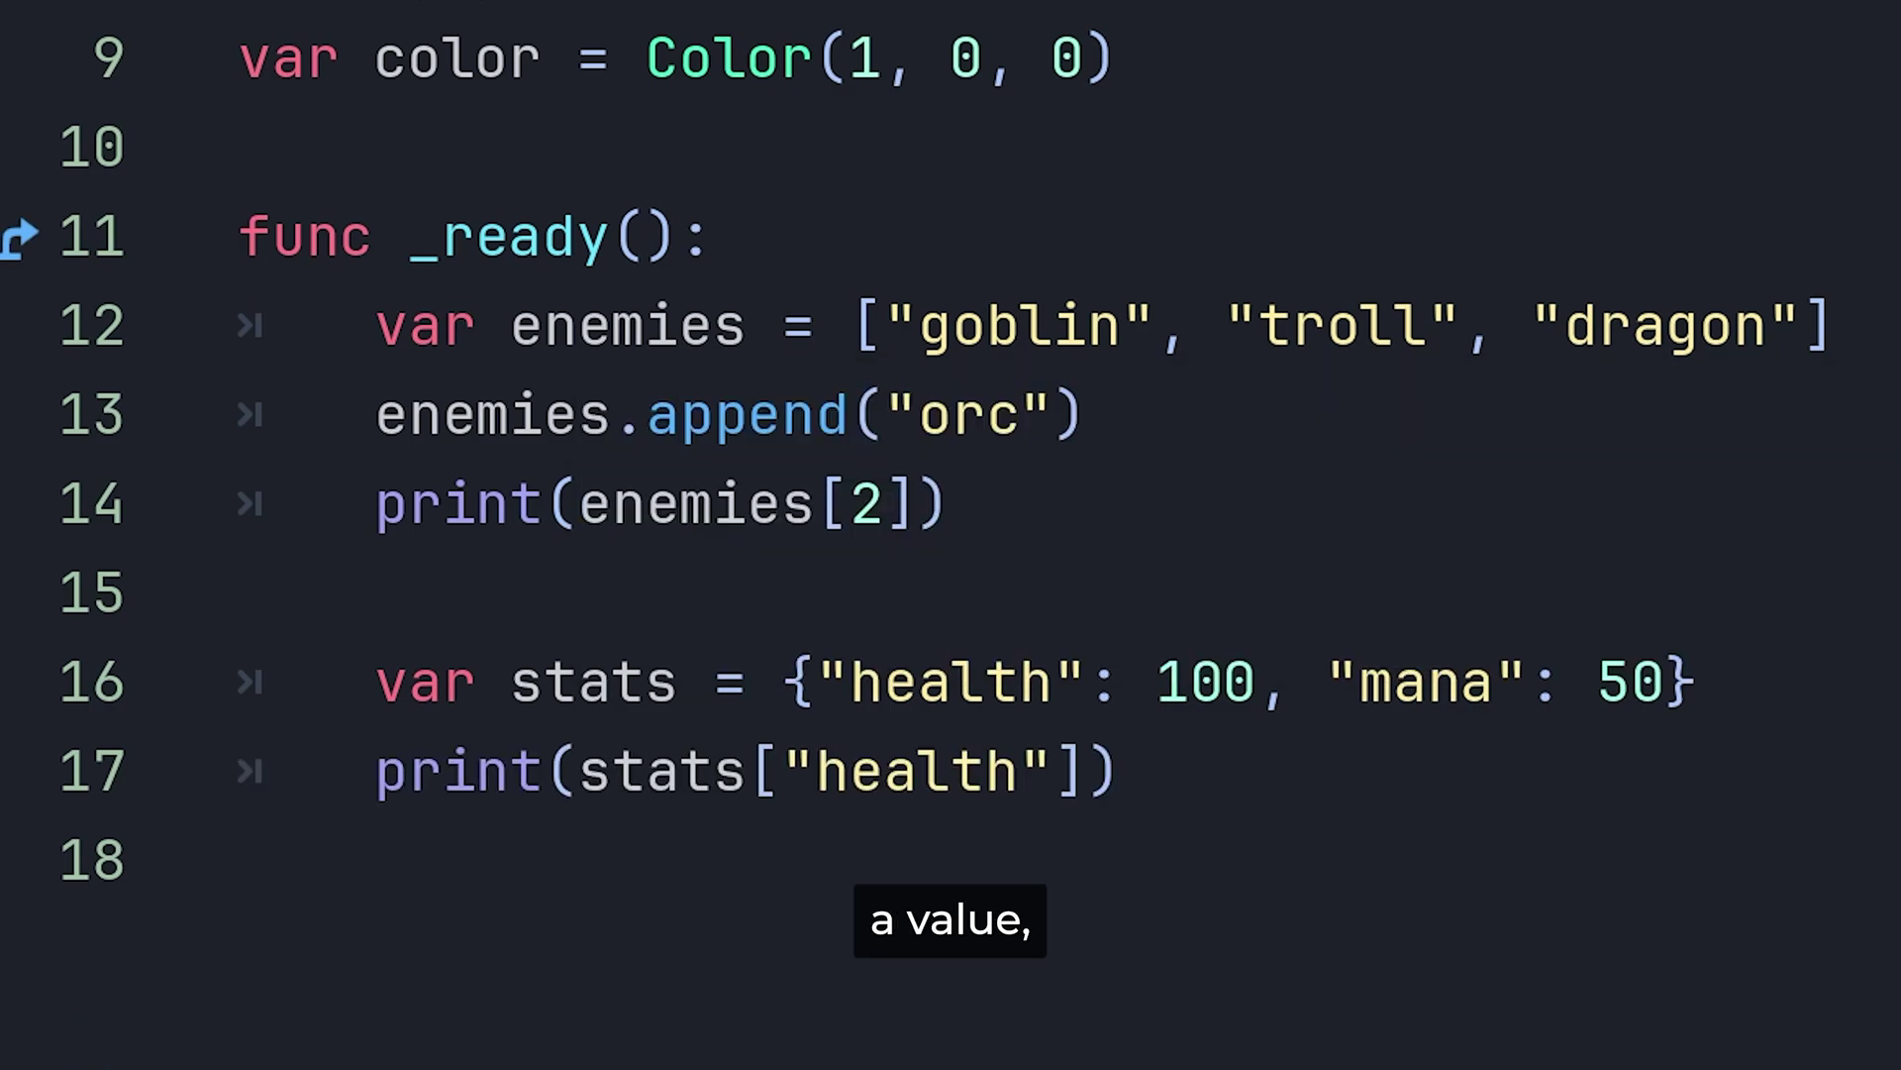
key("Return")
type("stats[\"mana\"]")
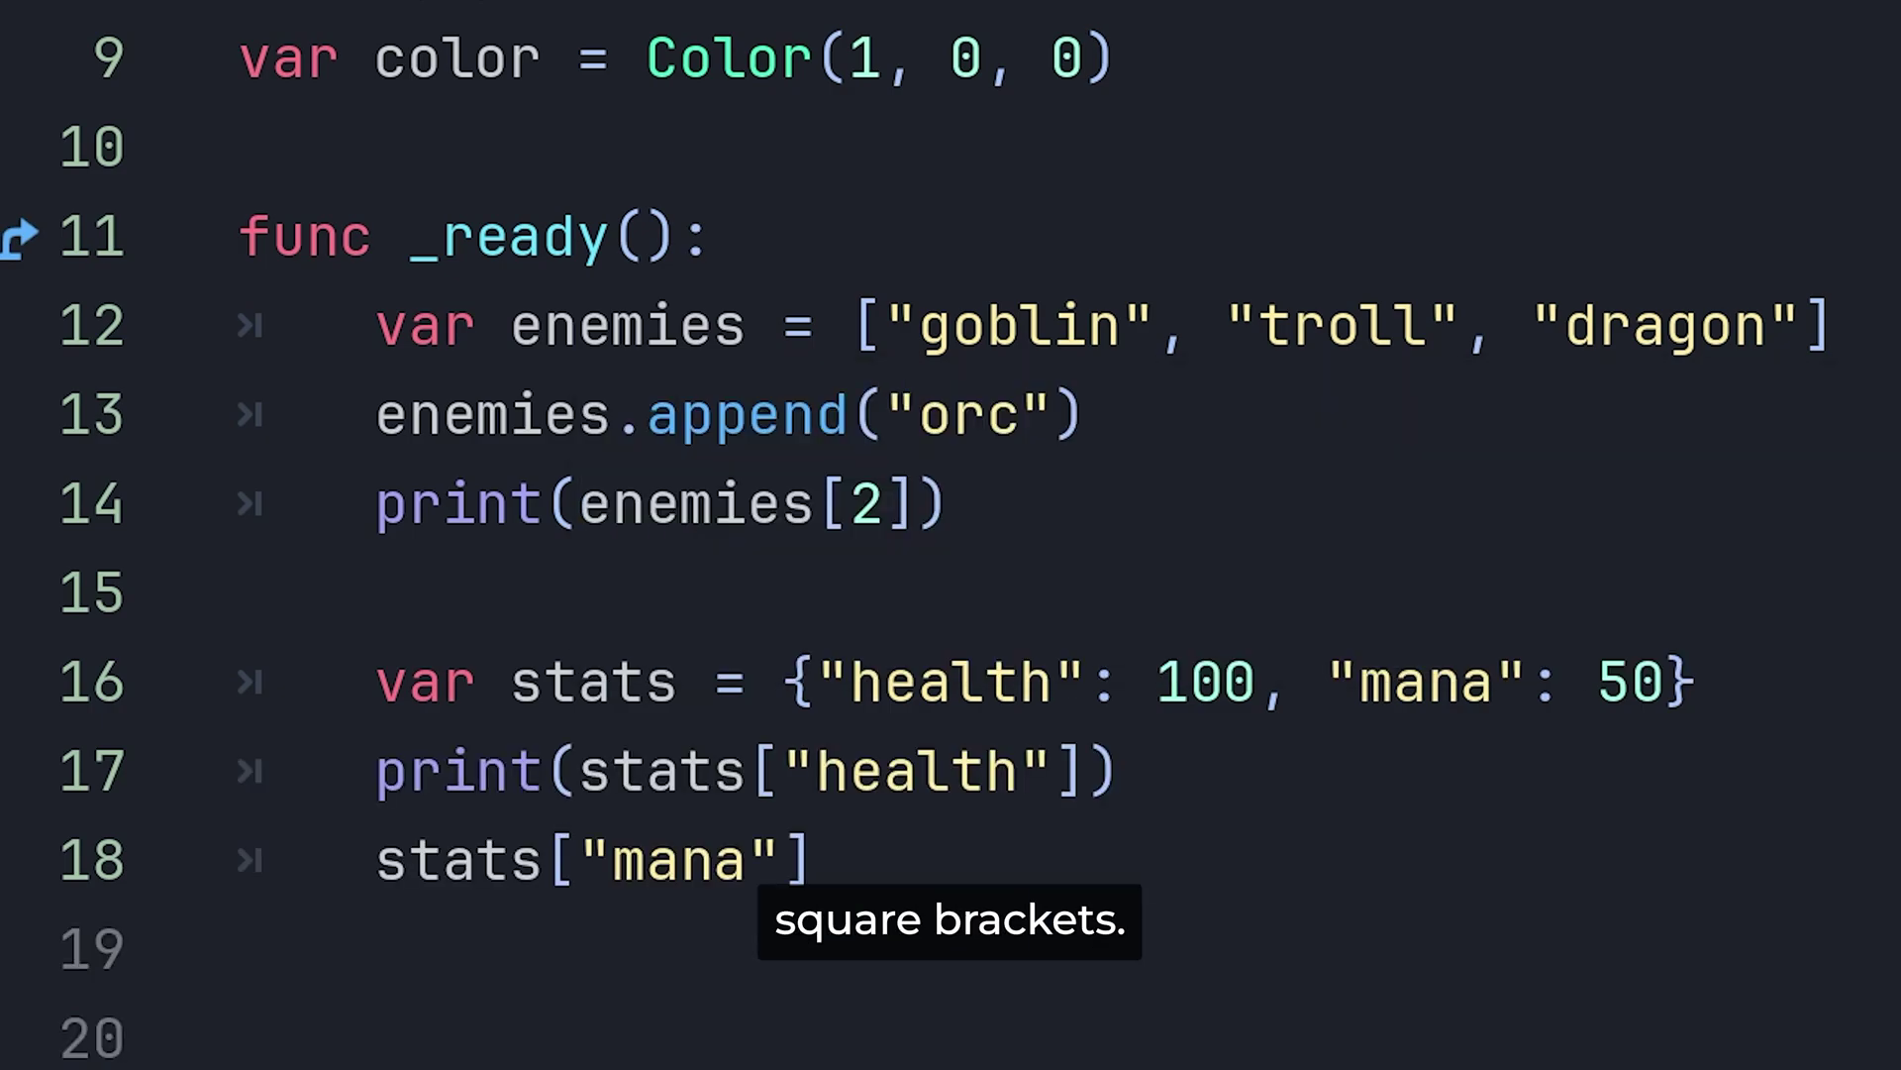
type(" = ")
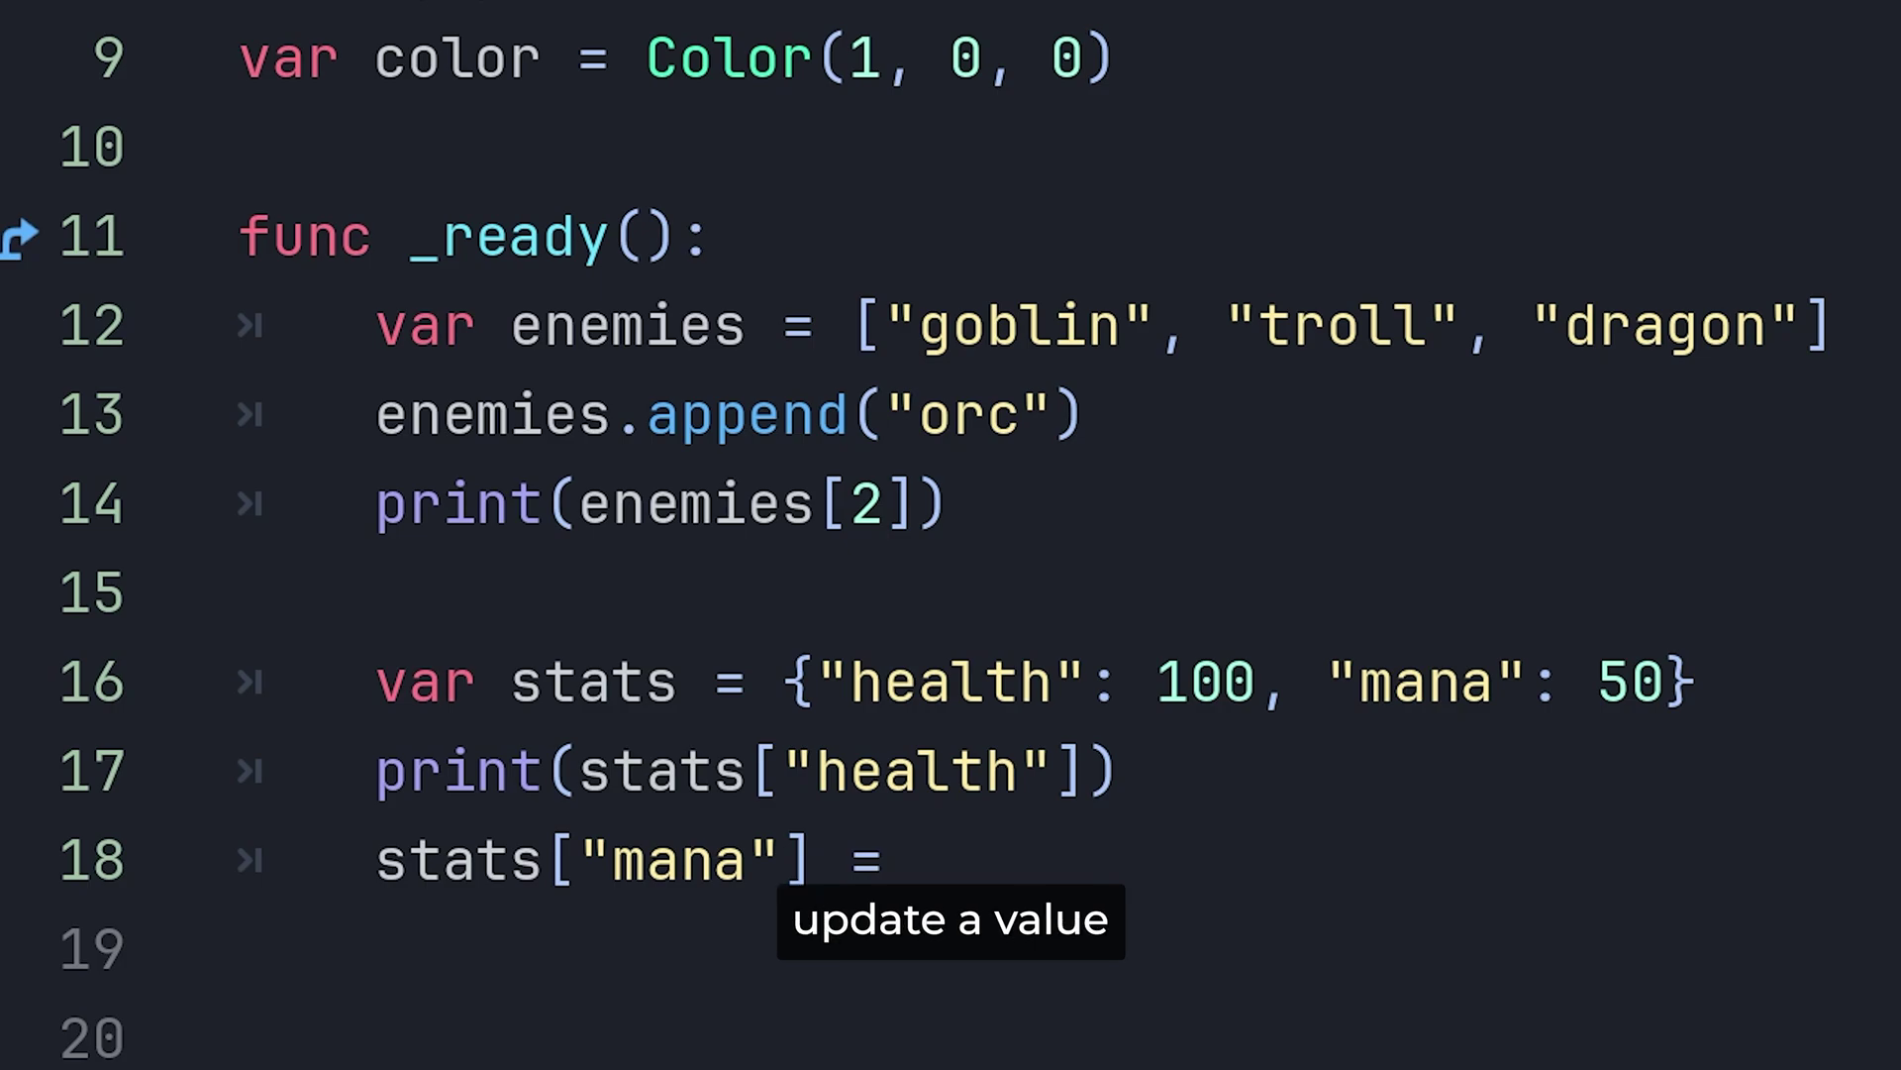
type("75")
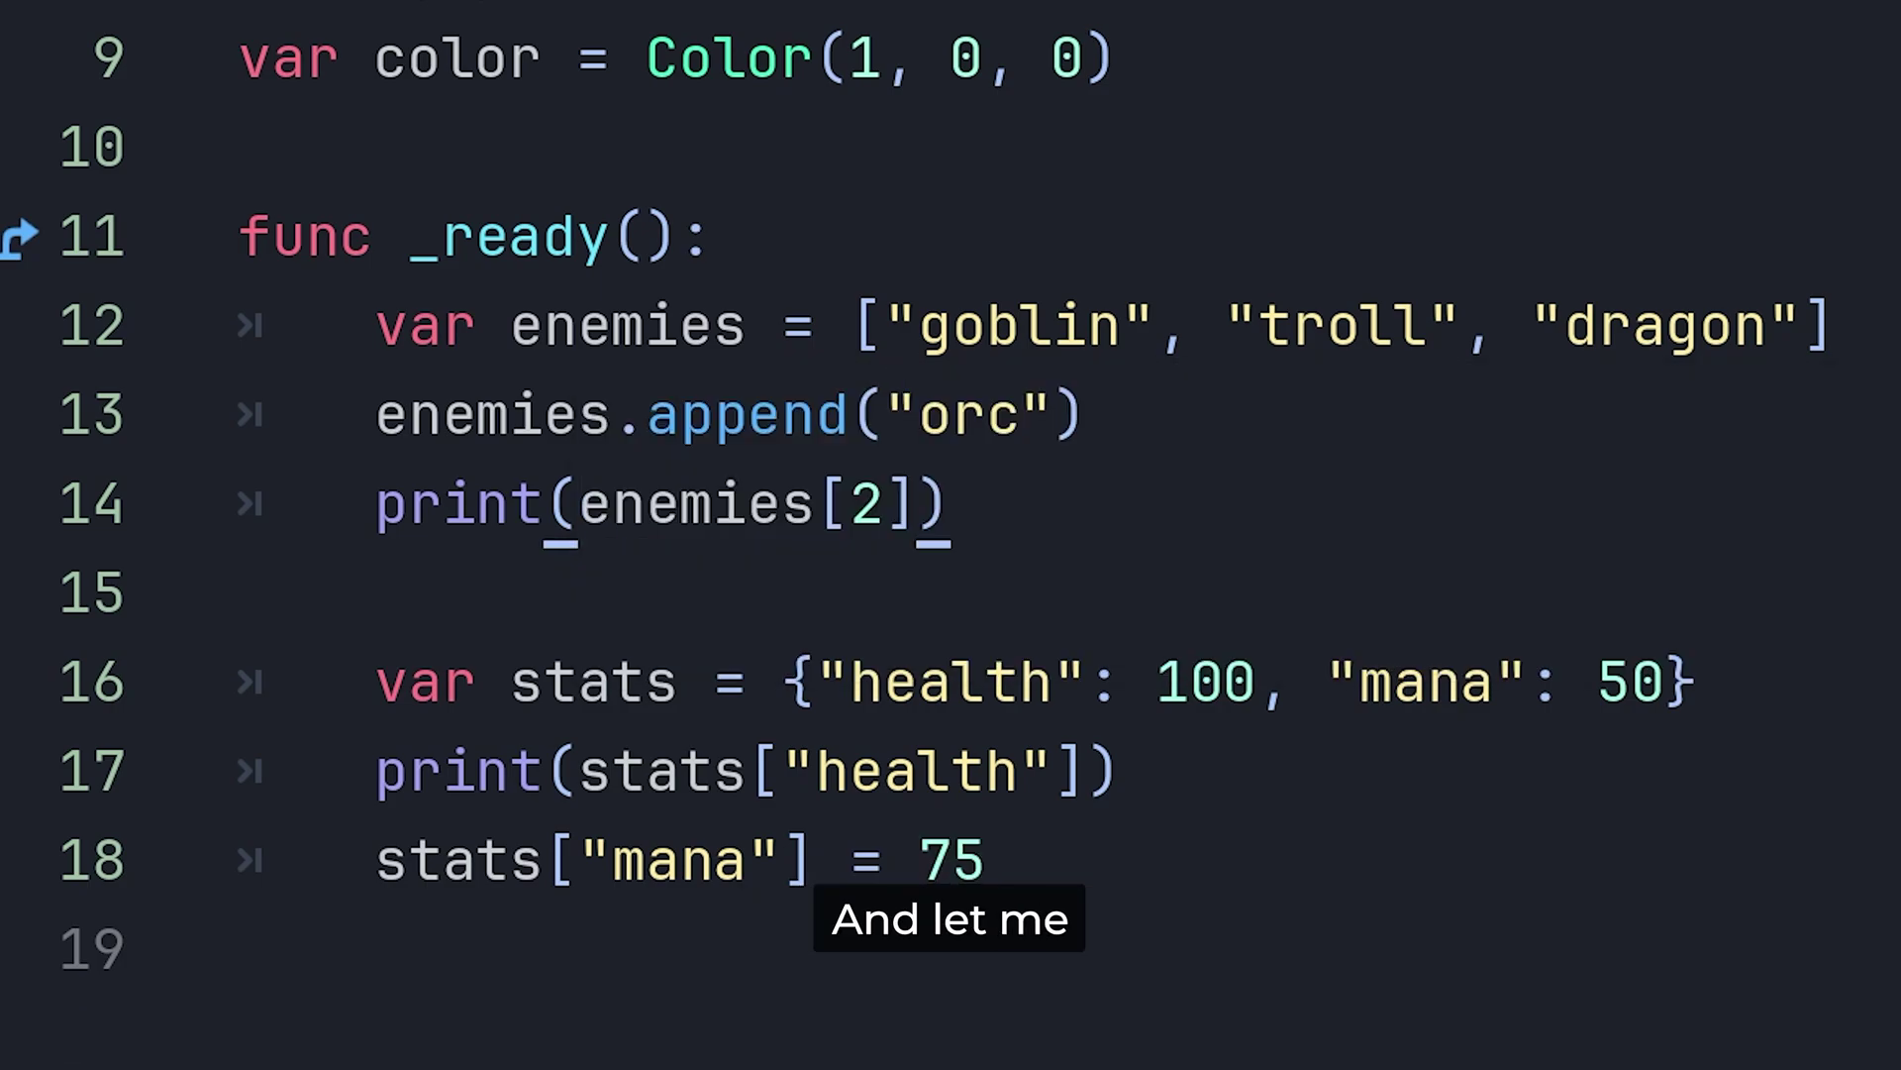
left_click(1520, 178)
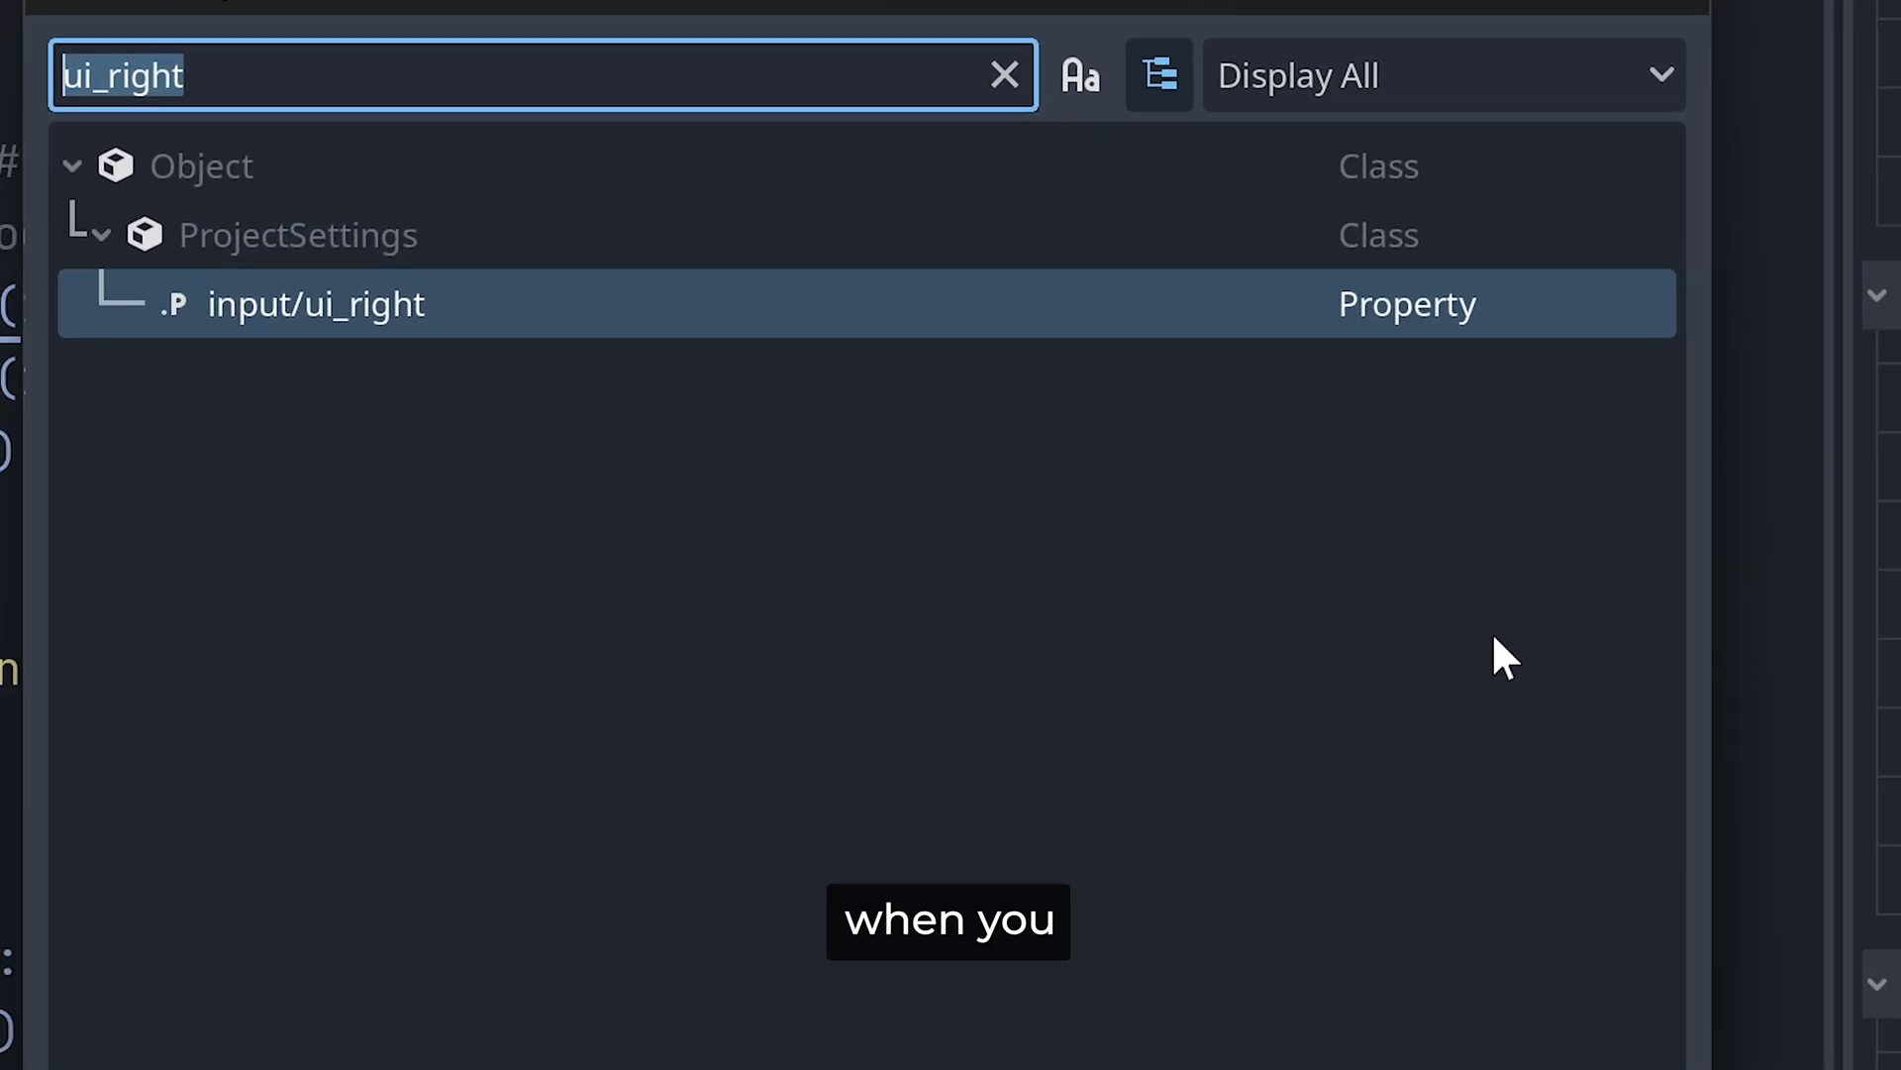
type("arr")
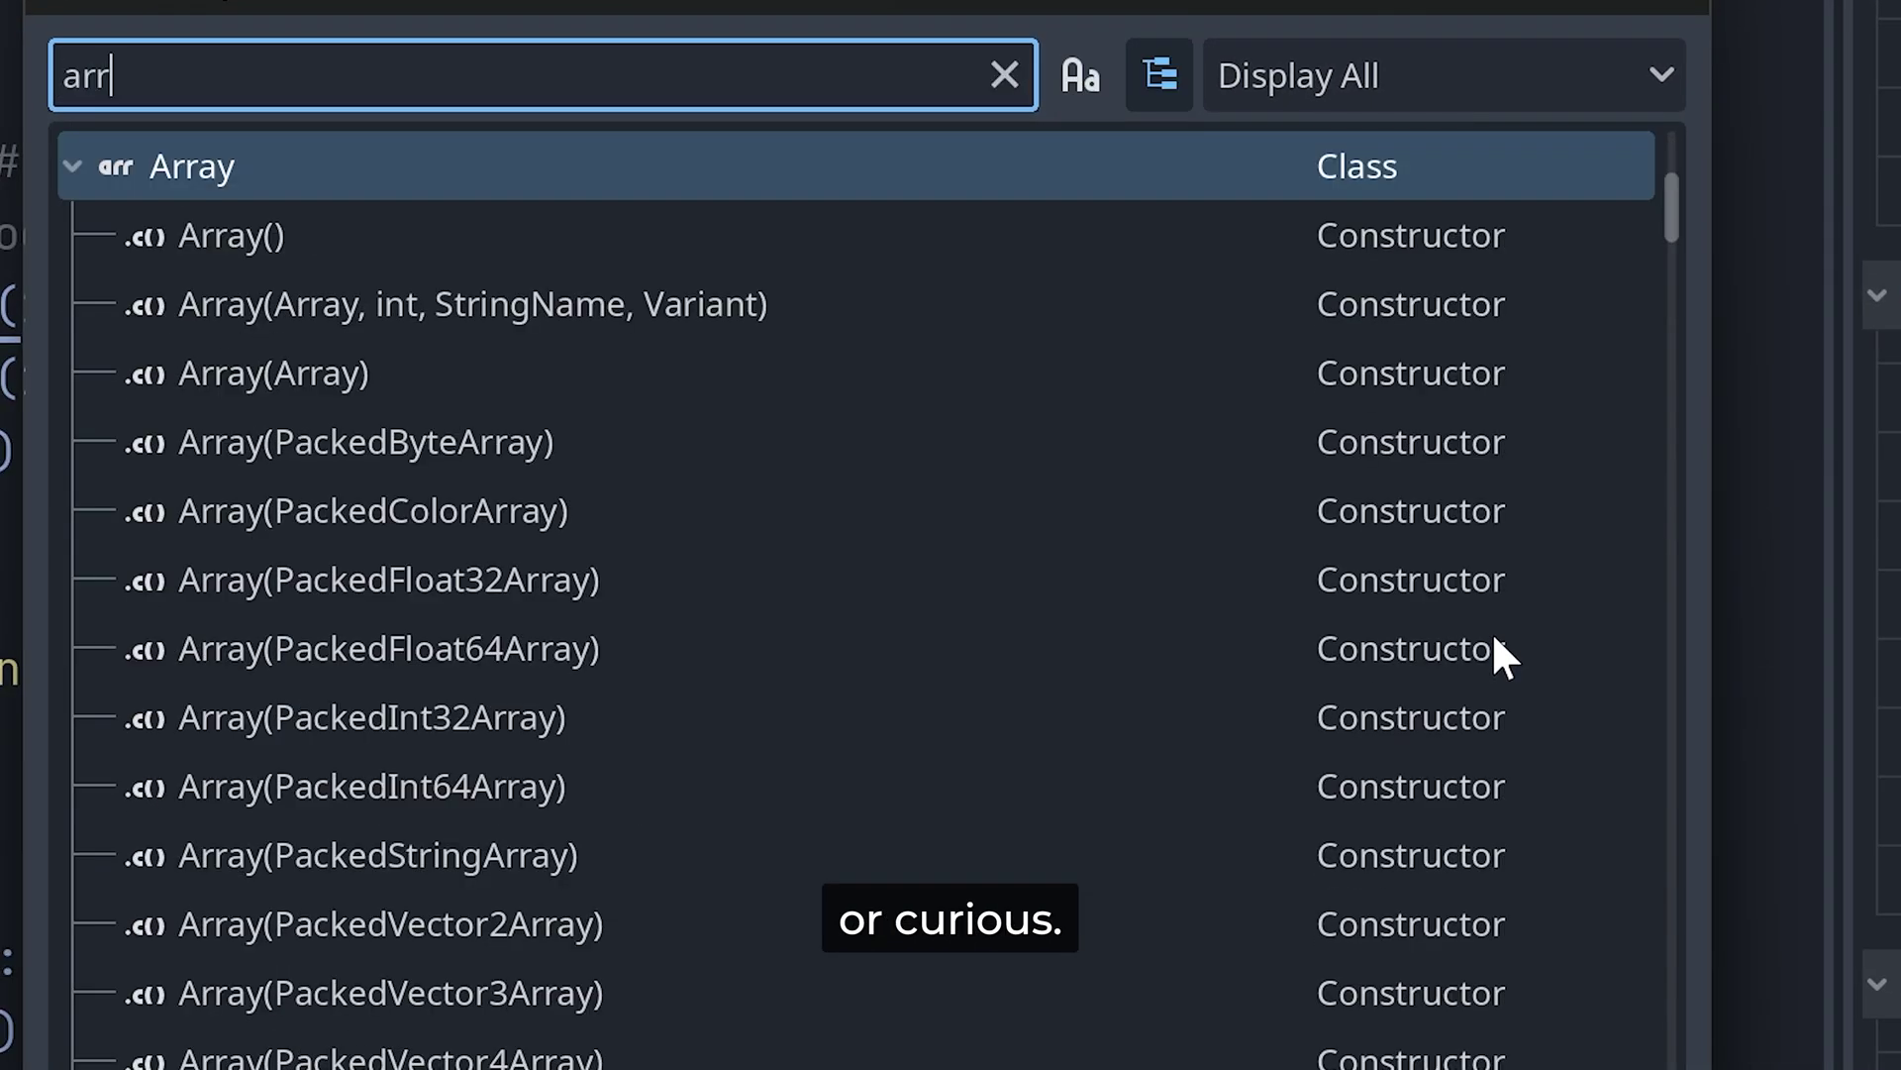
type("ay")
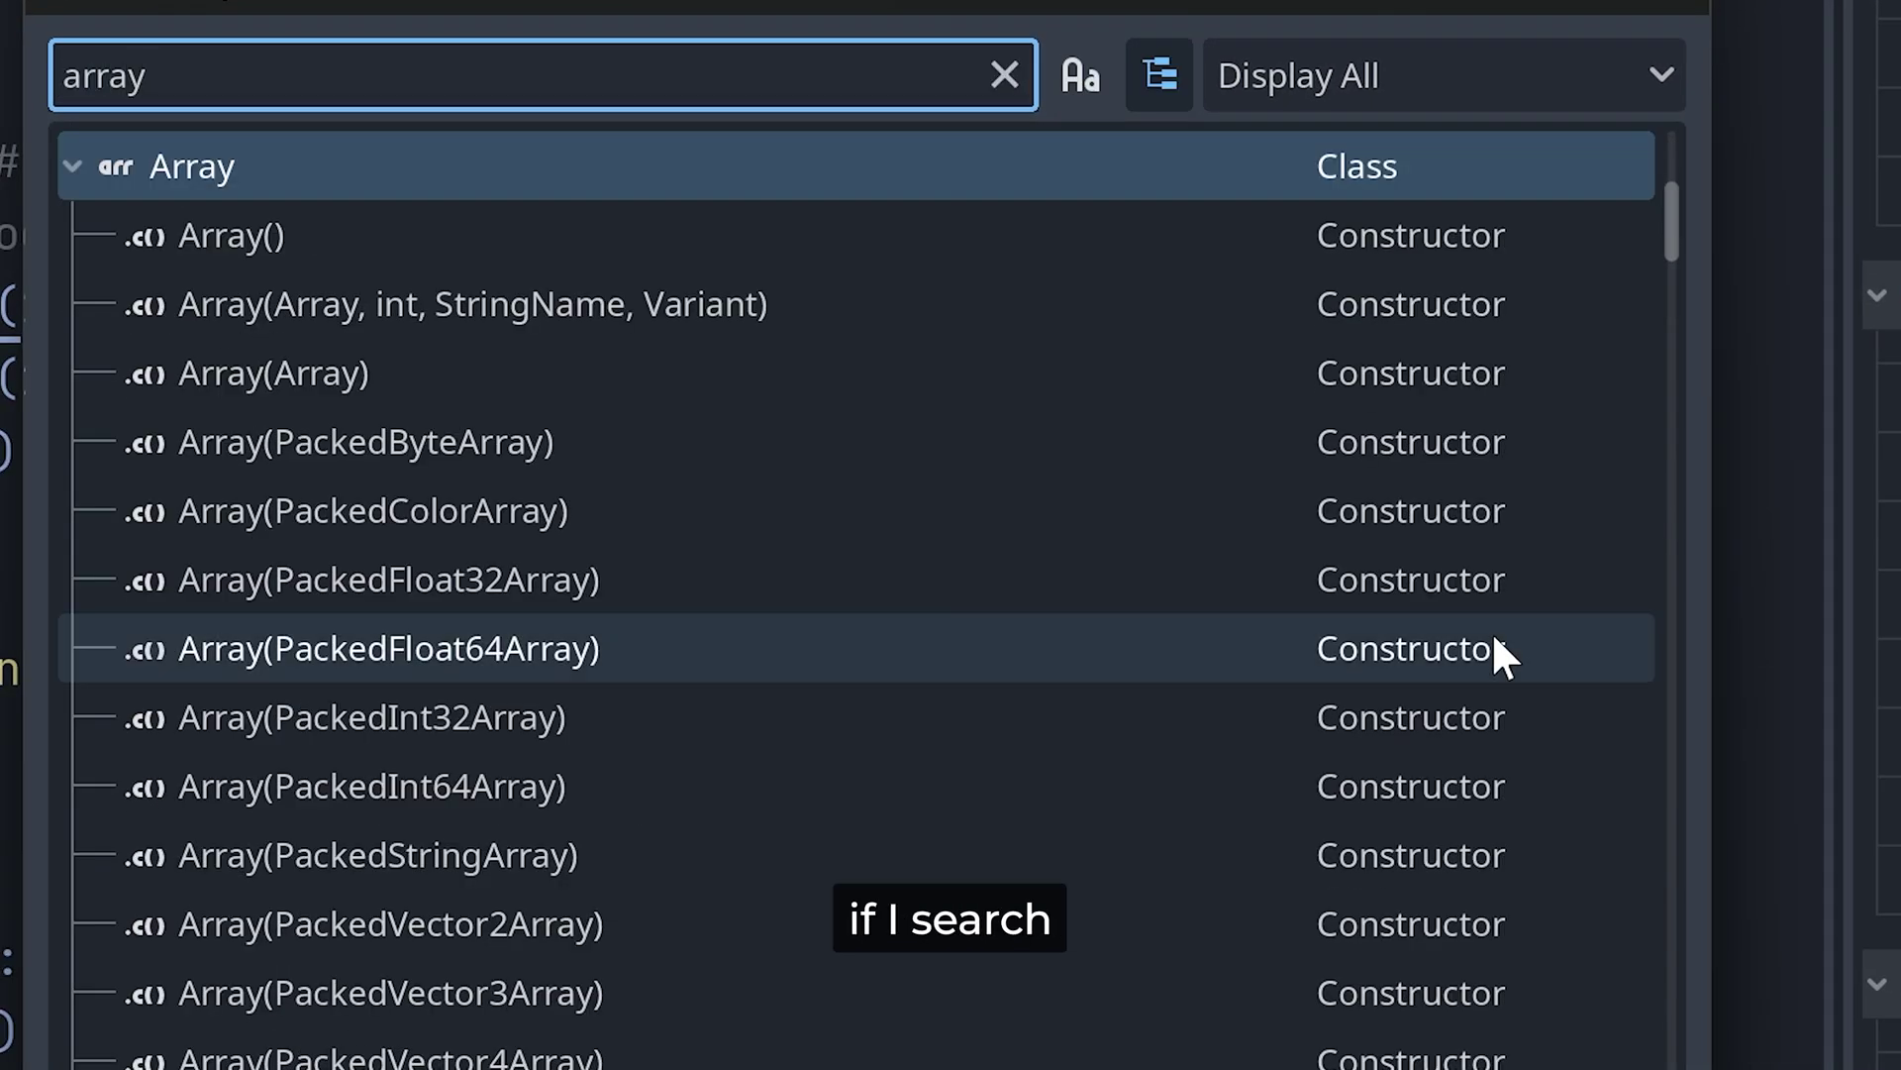
- Look up 'array' in the docs and read the Array append and append_array descriptions
key("Return")
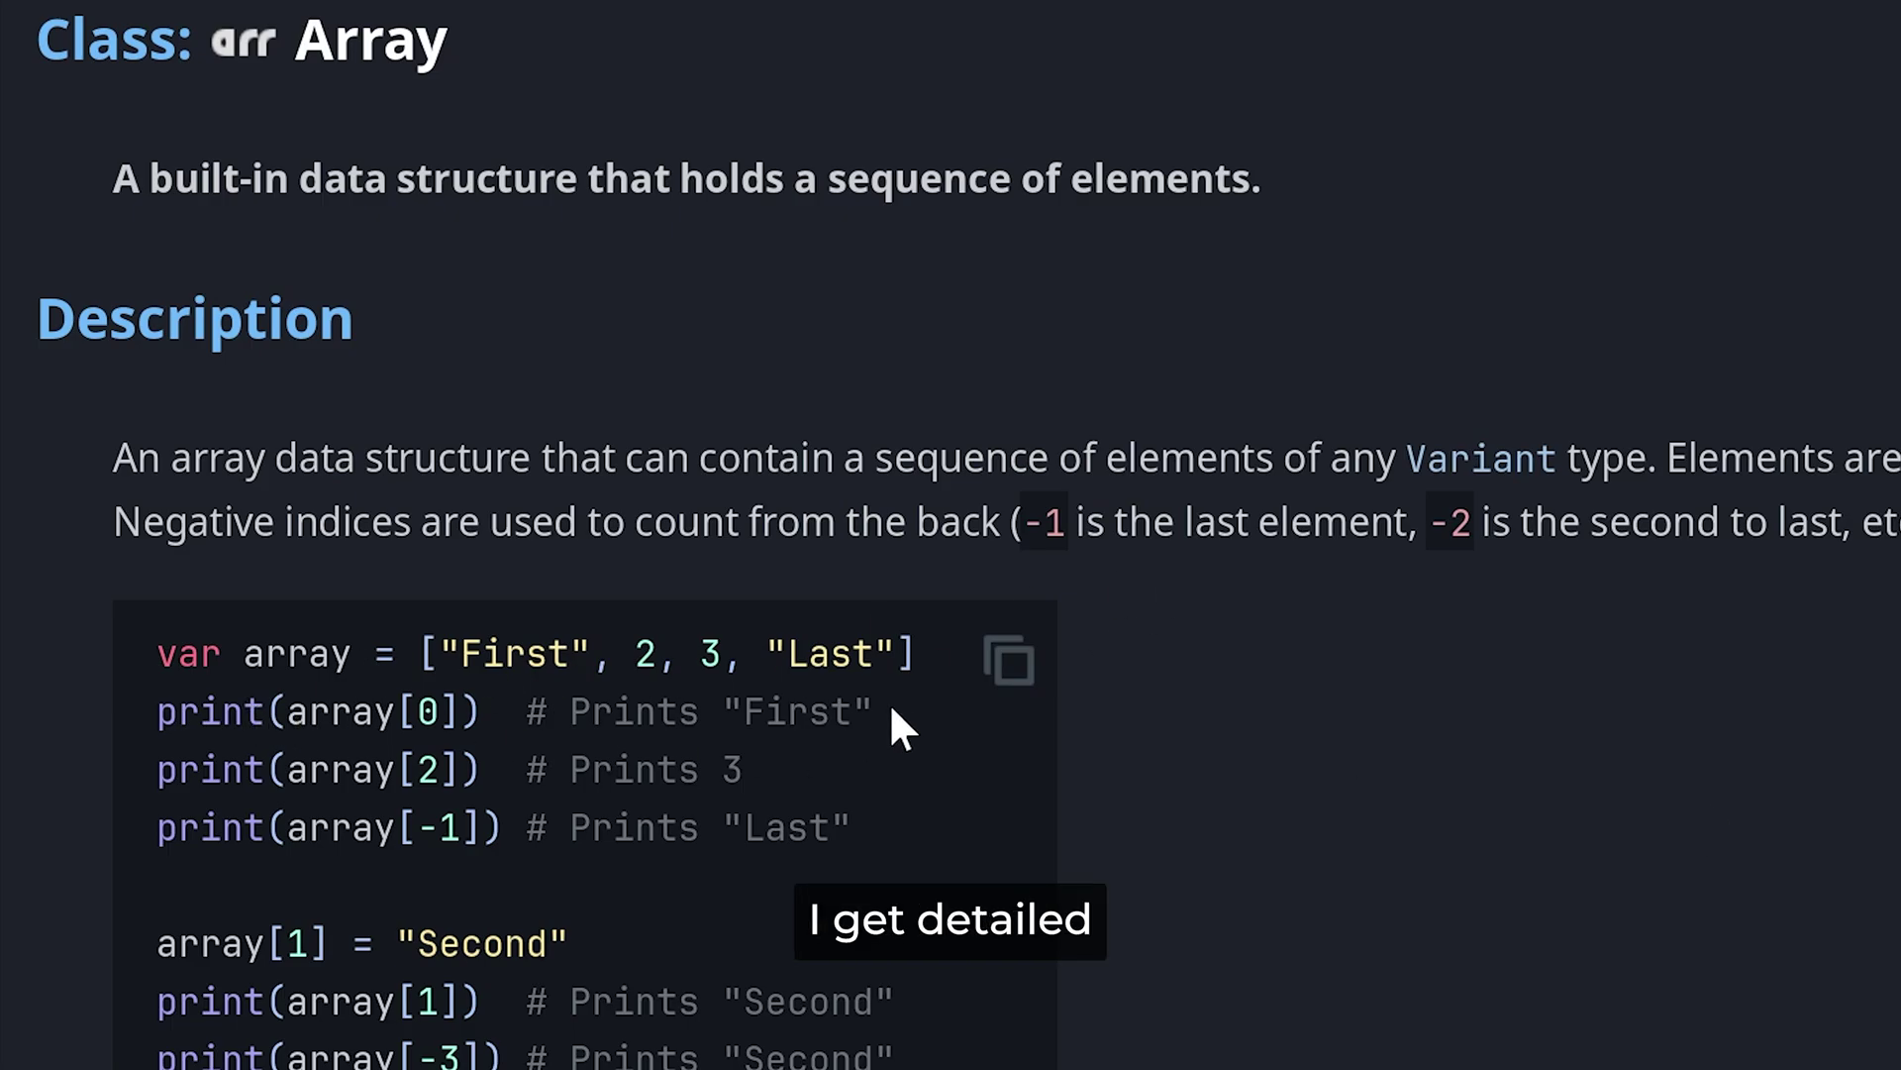
scroll(935, 862, "down", 5)
scroll(609, 773, "down", 5)
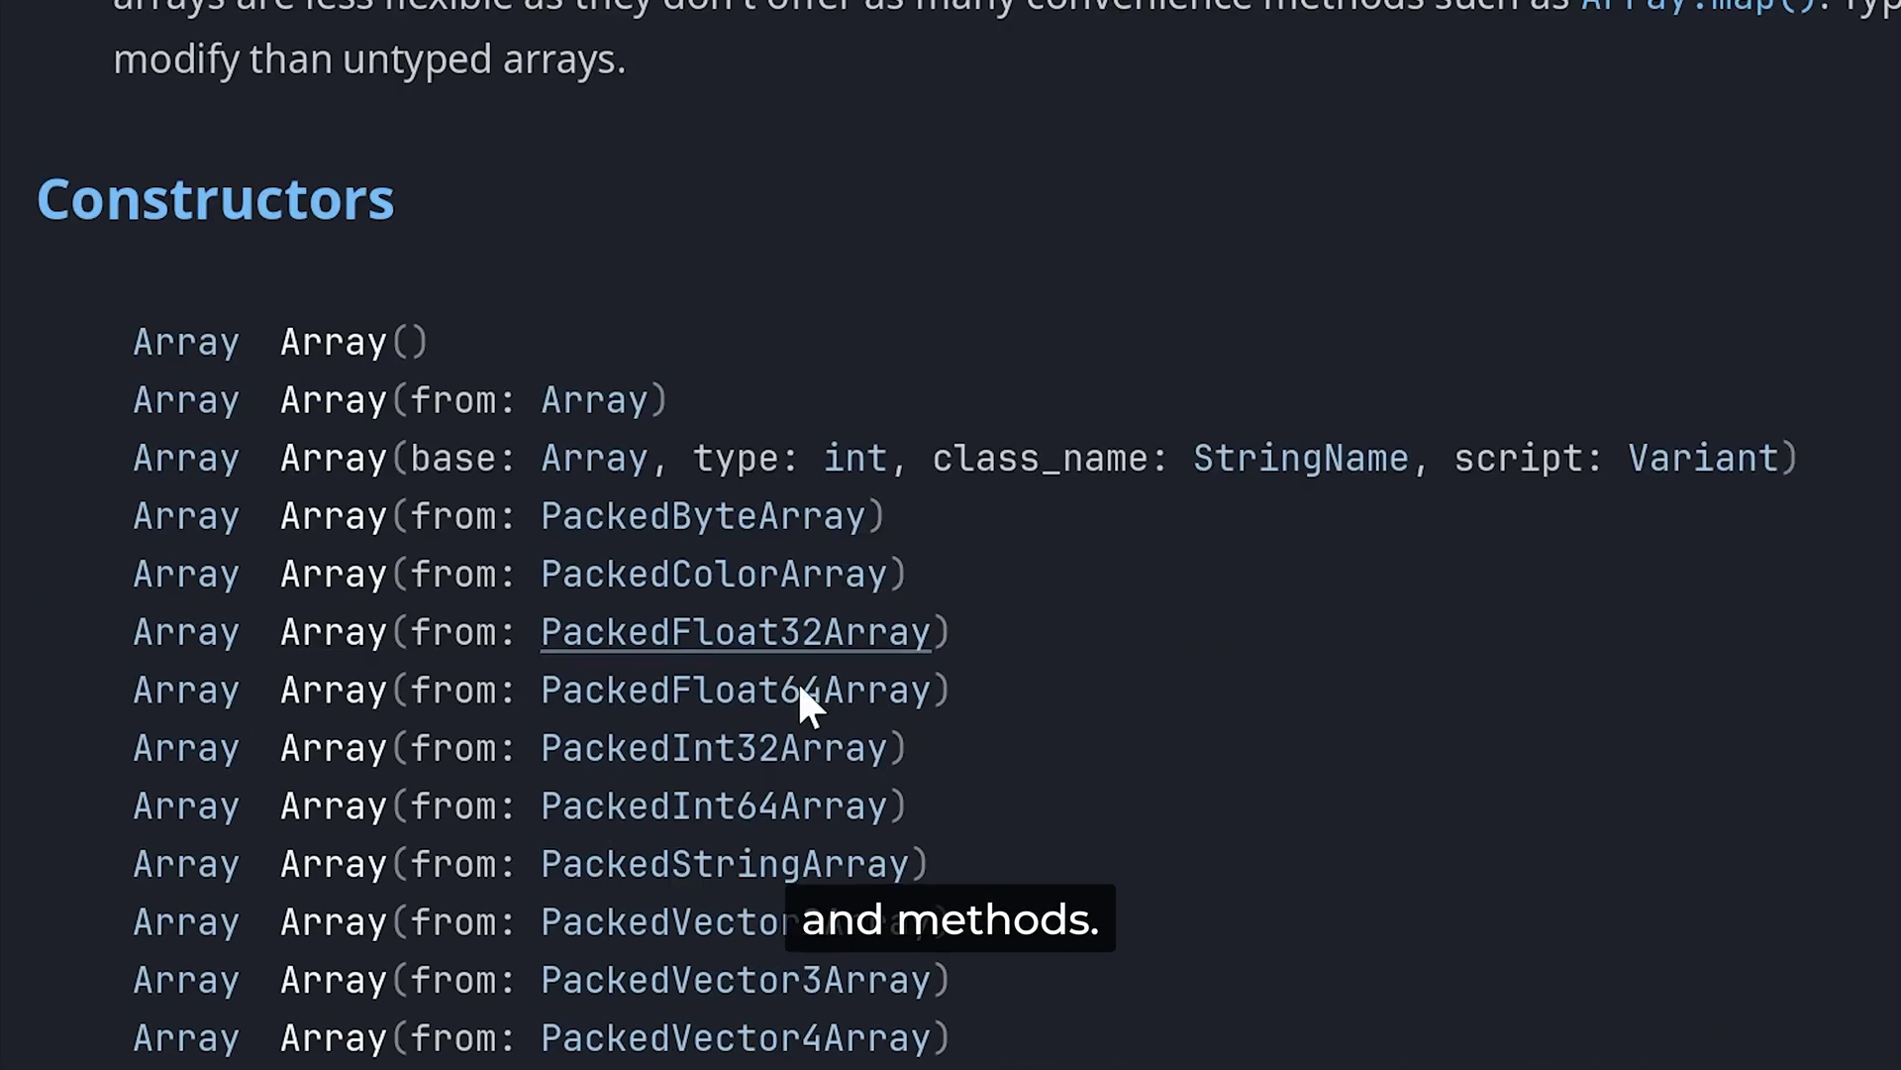
scroll(800, 691, "down", 4)
scroll(476, 774, "down", 4)
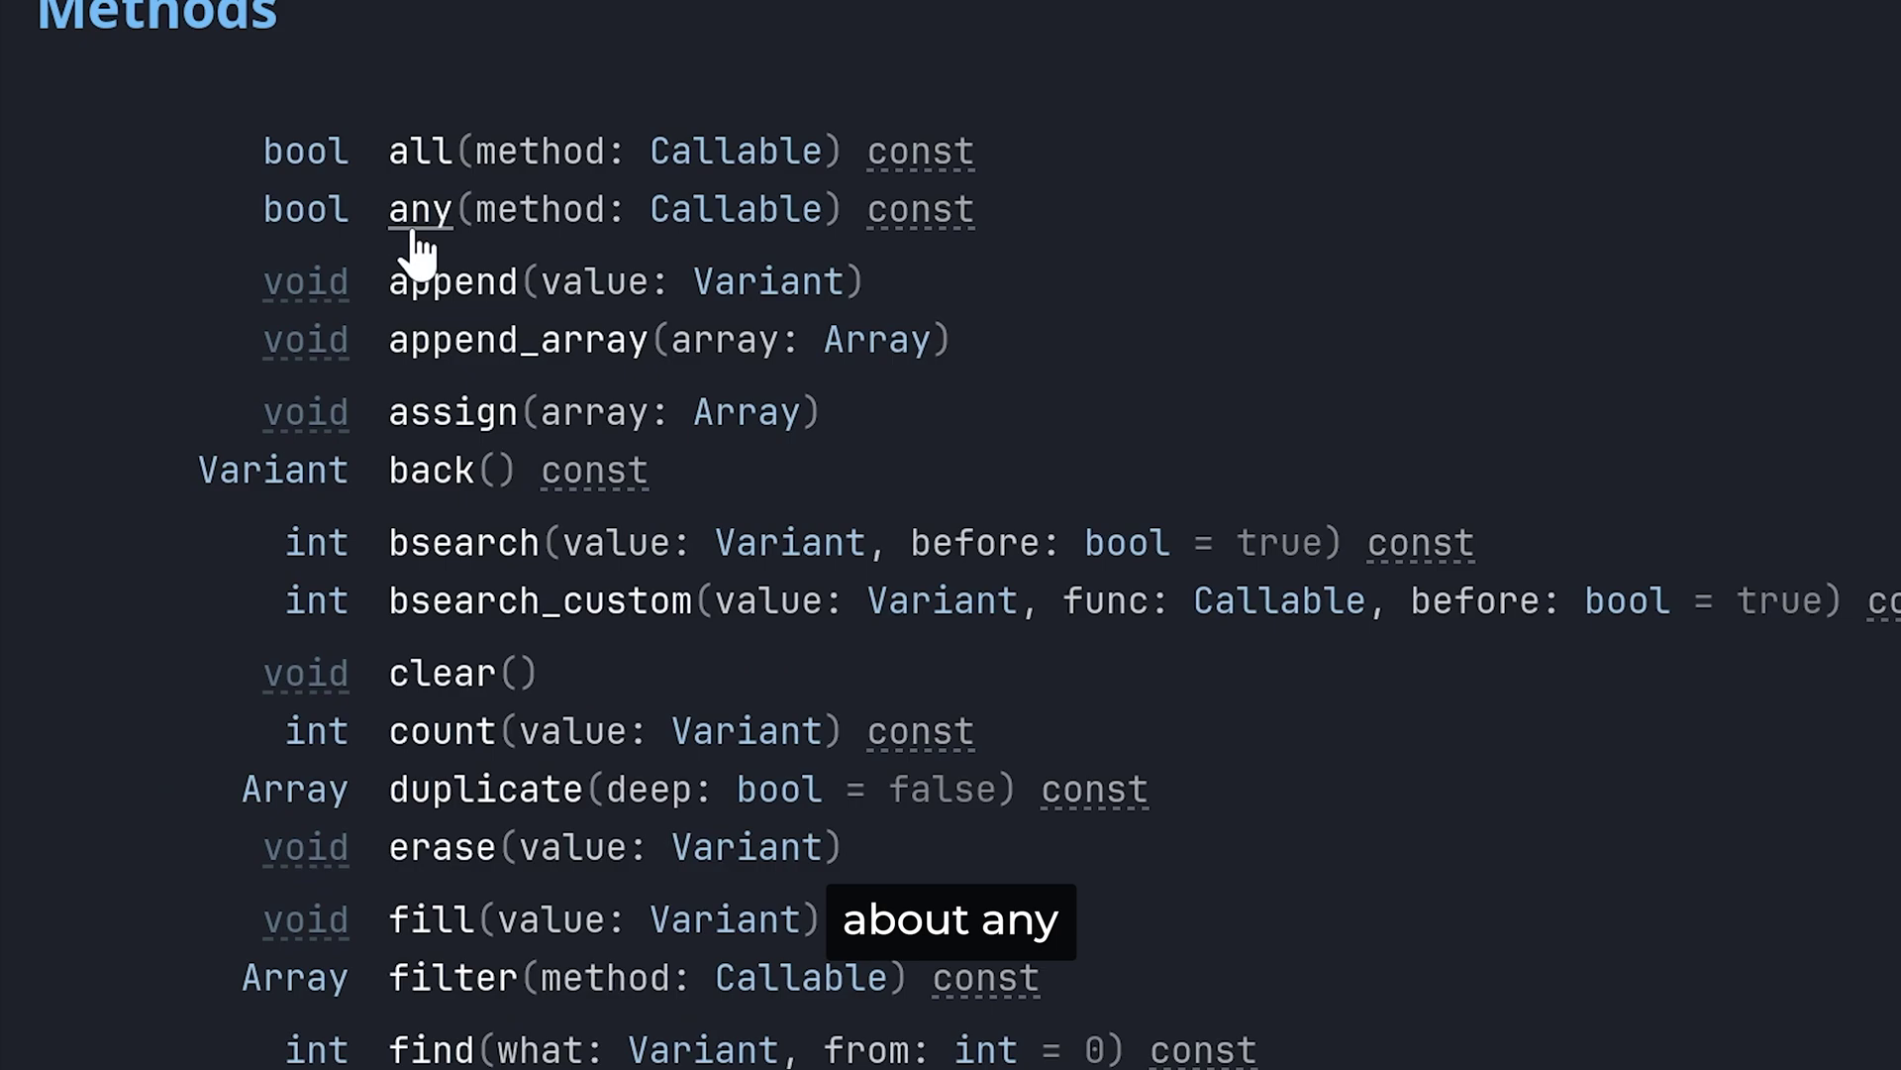
left_click(445, 281)
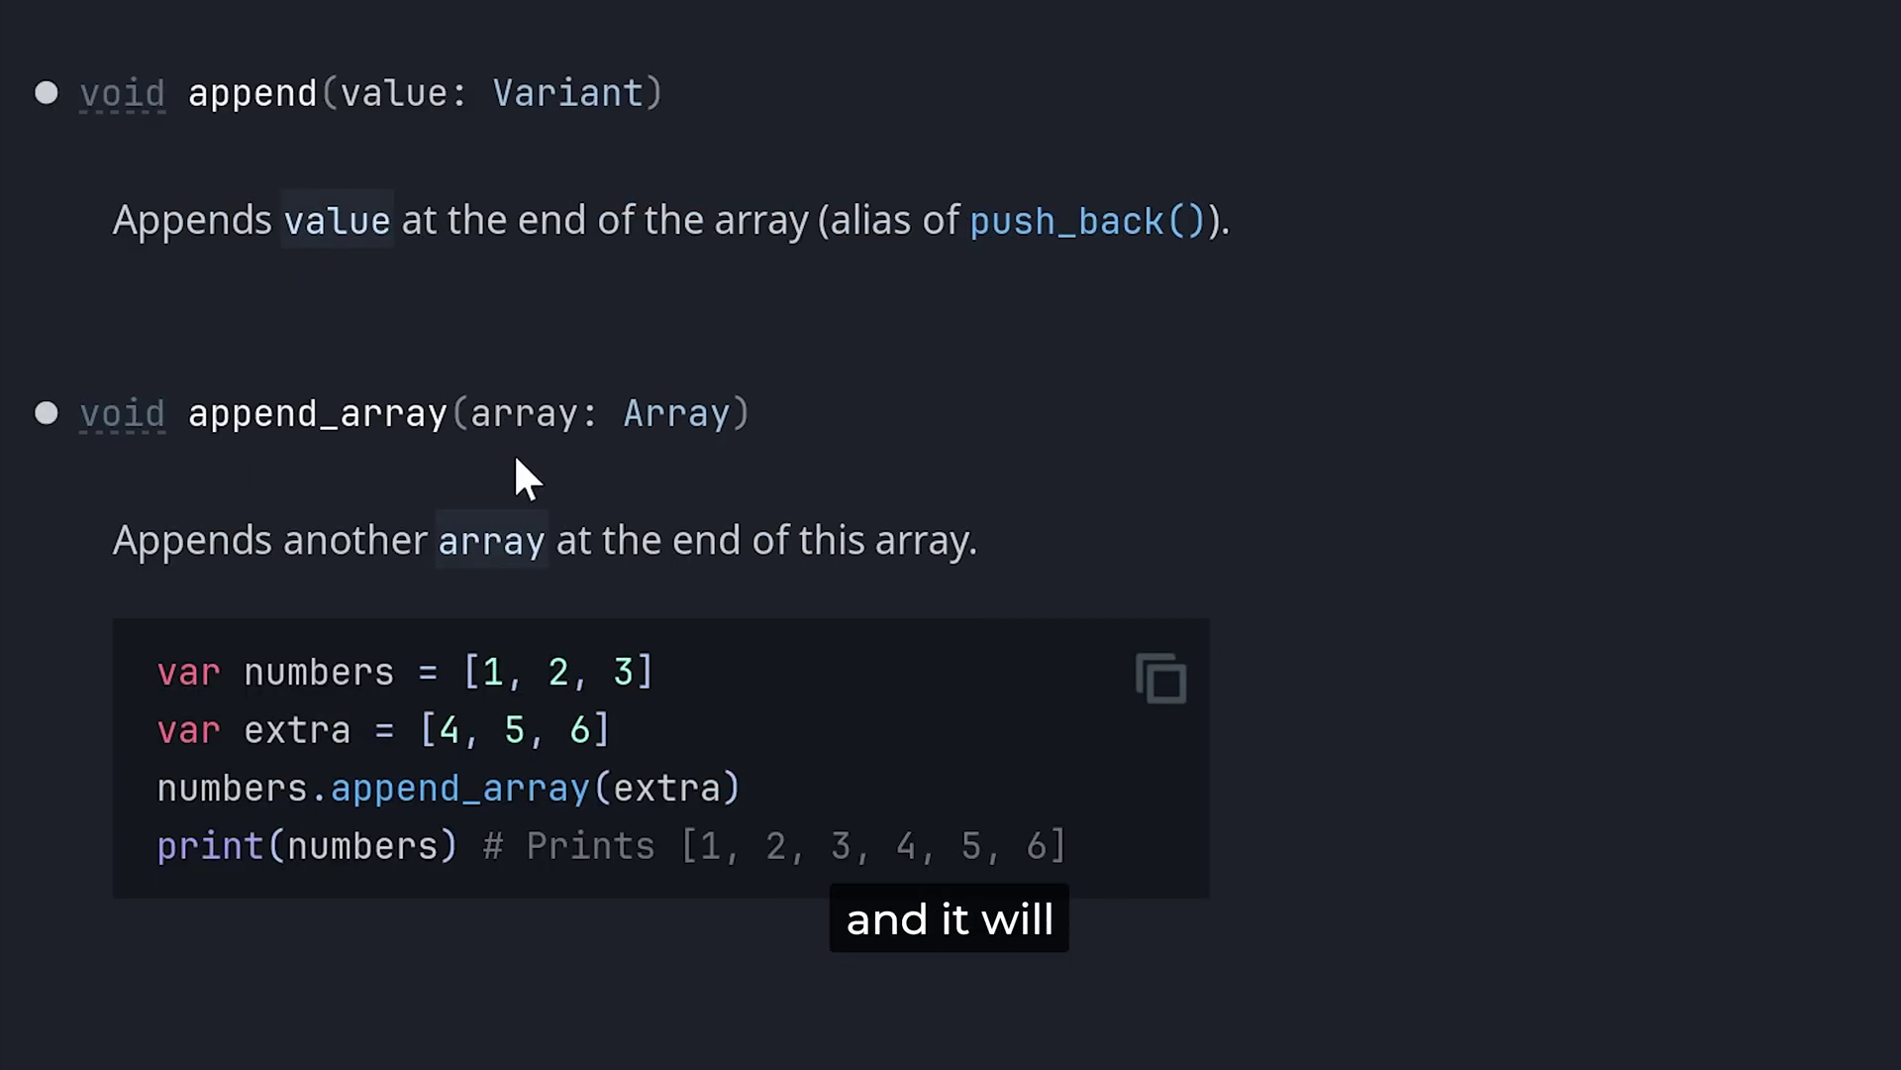
left_click_drag(50, 528, 977, 544)
left_click(102, 237)
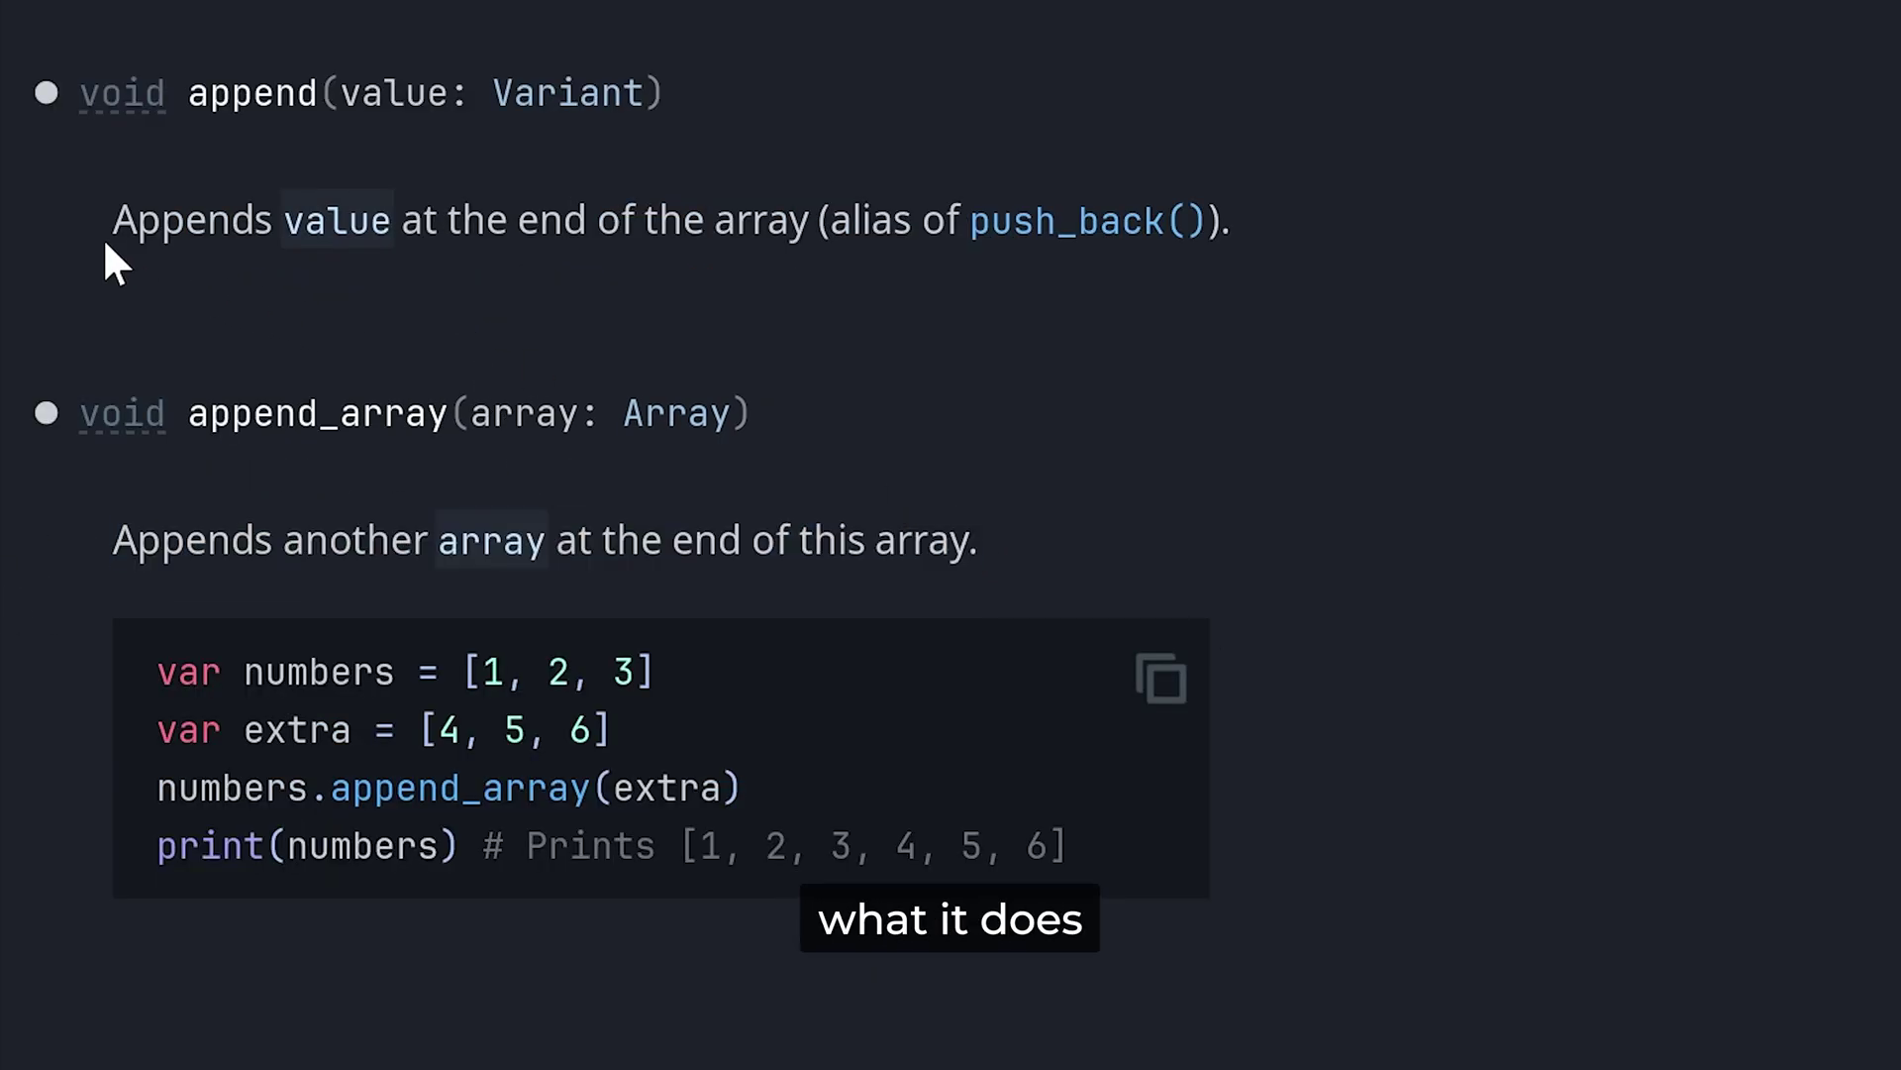
left_click_drag(102, 237, 1209, 239)
left_click(1145, 414)
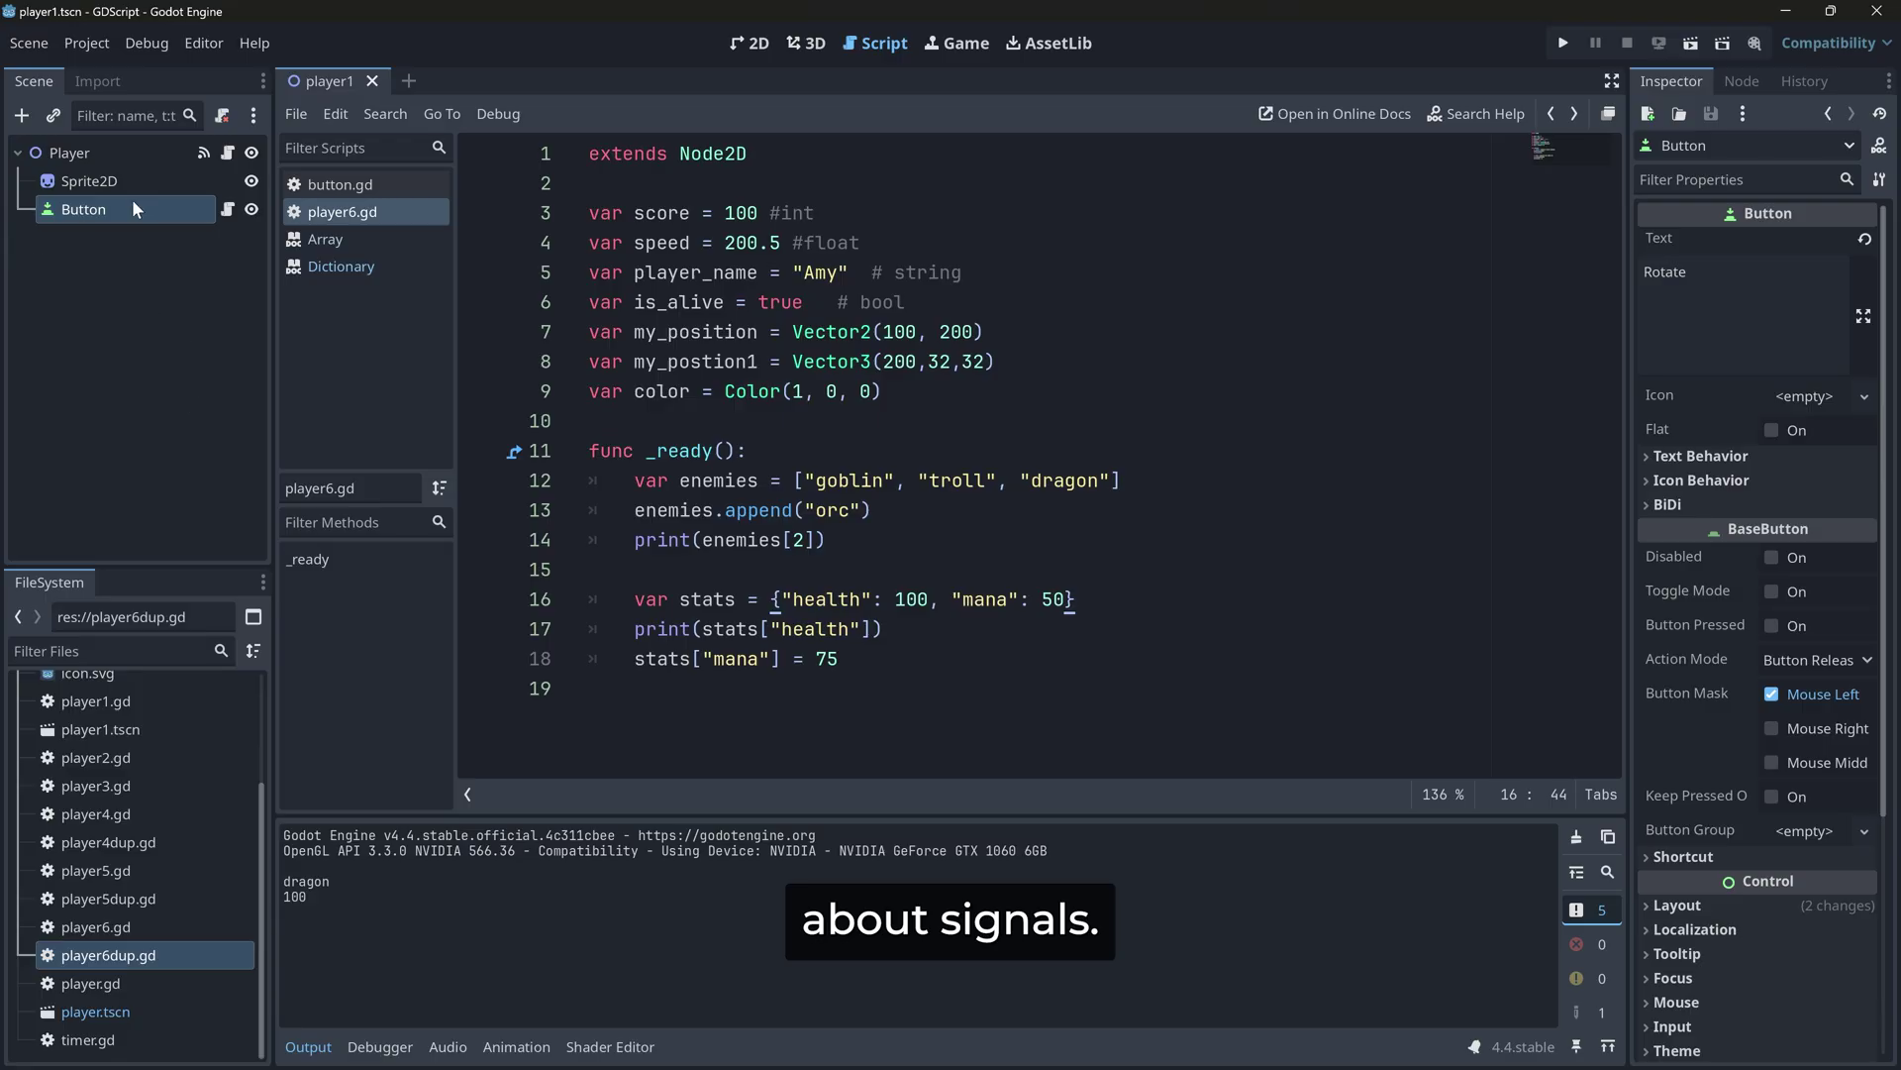
- Select the Button node and double-click its pressed() signal in the Node Signals list
left_click(157, 253)
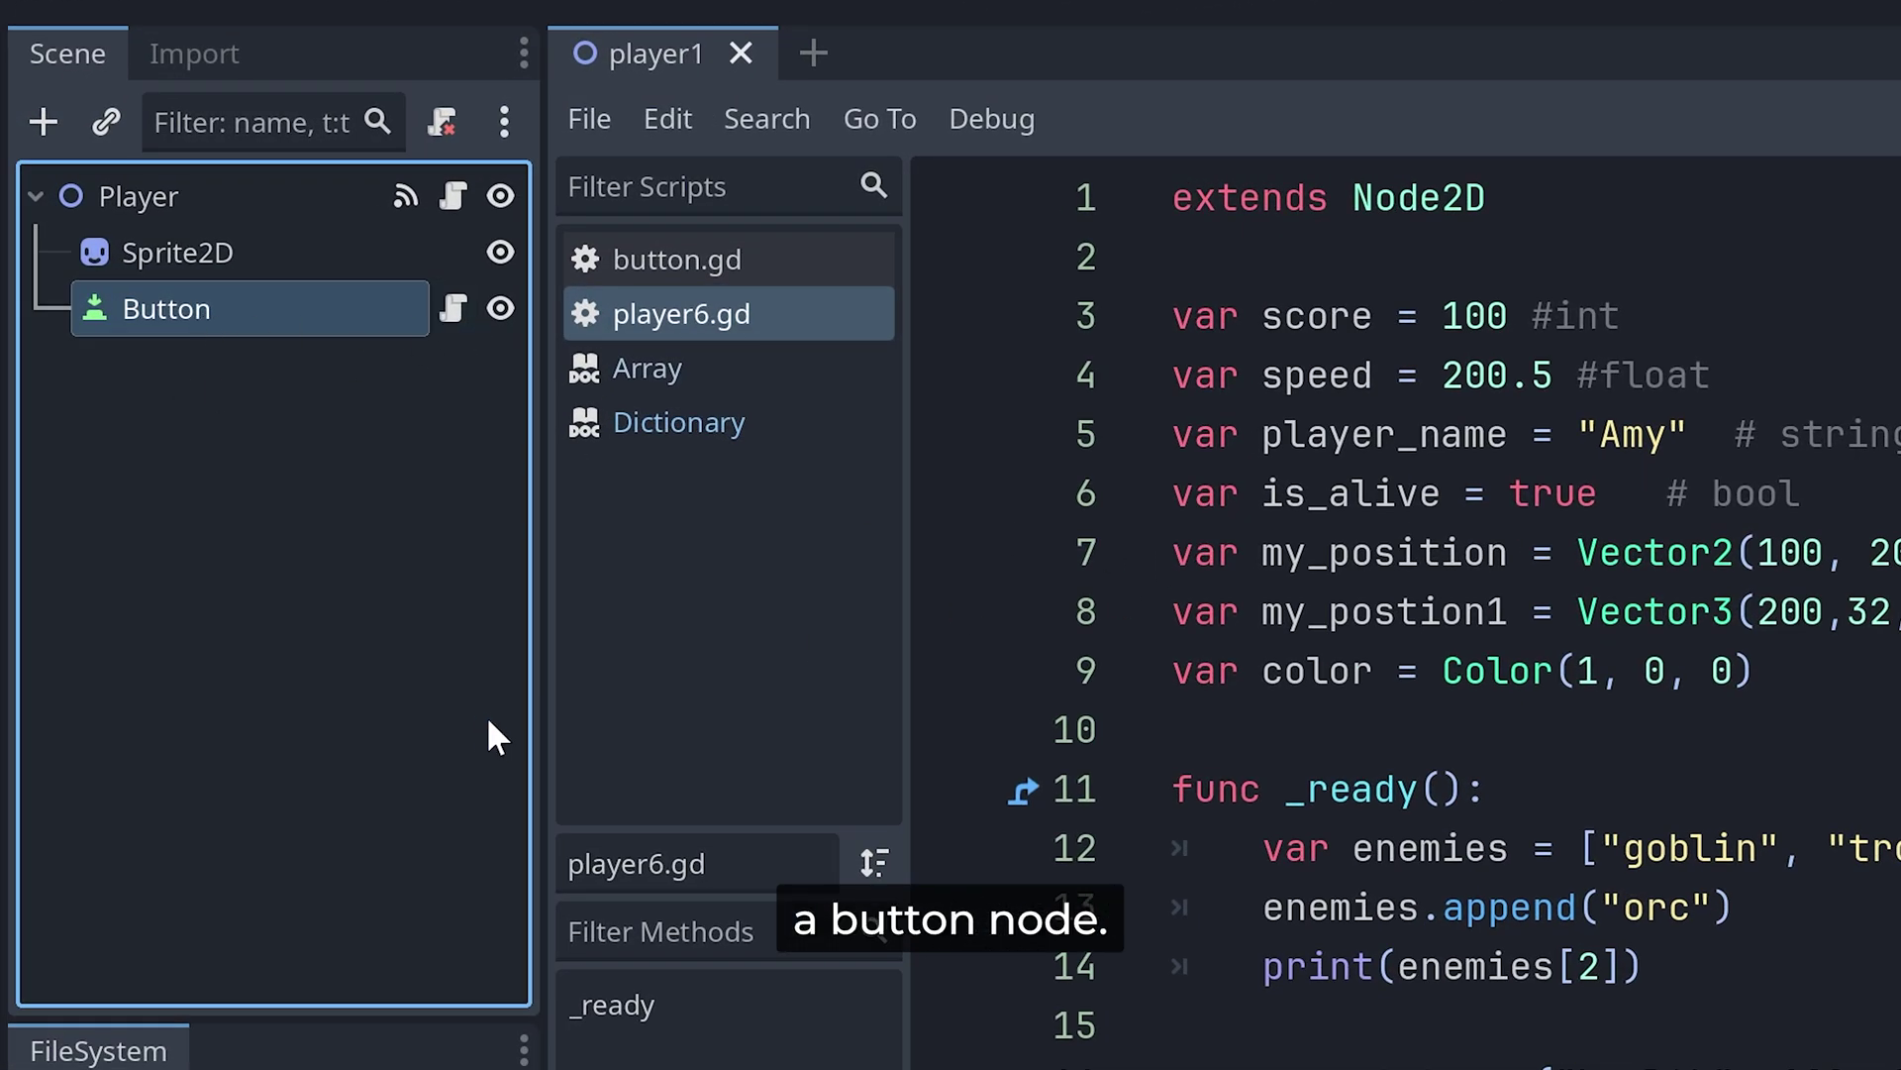
left_click(1589, 55)
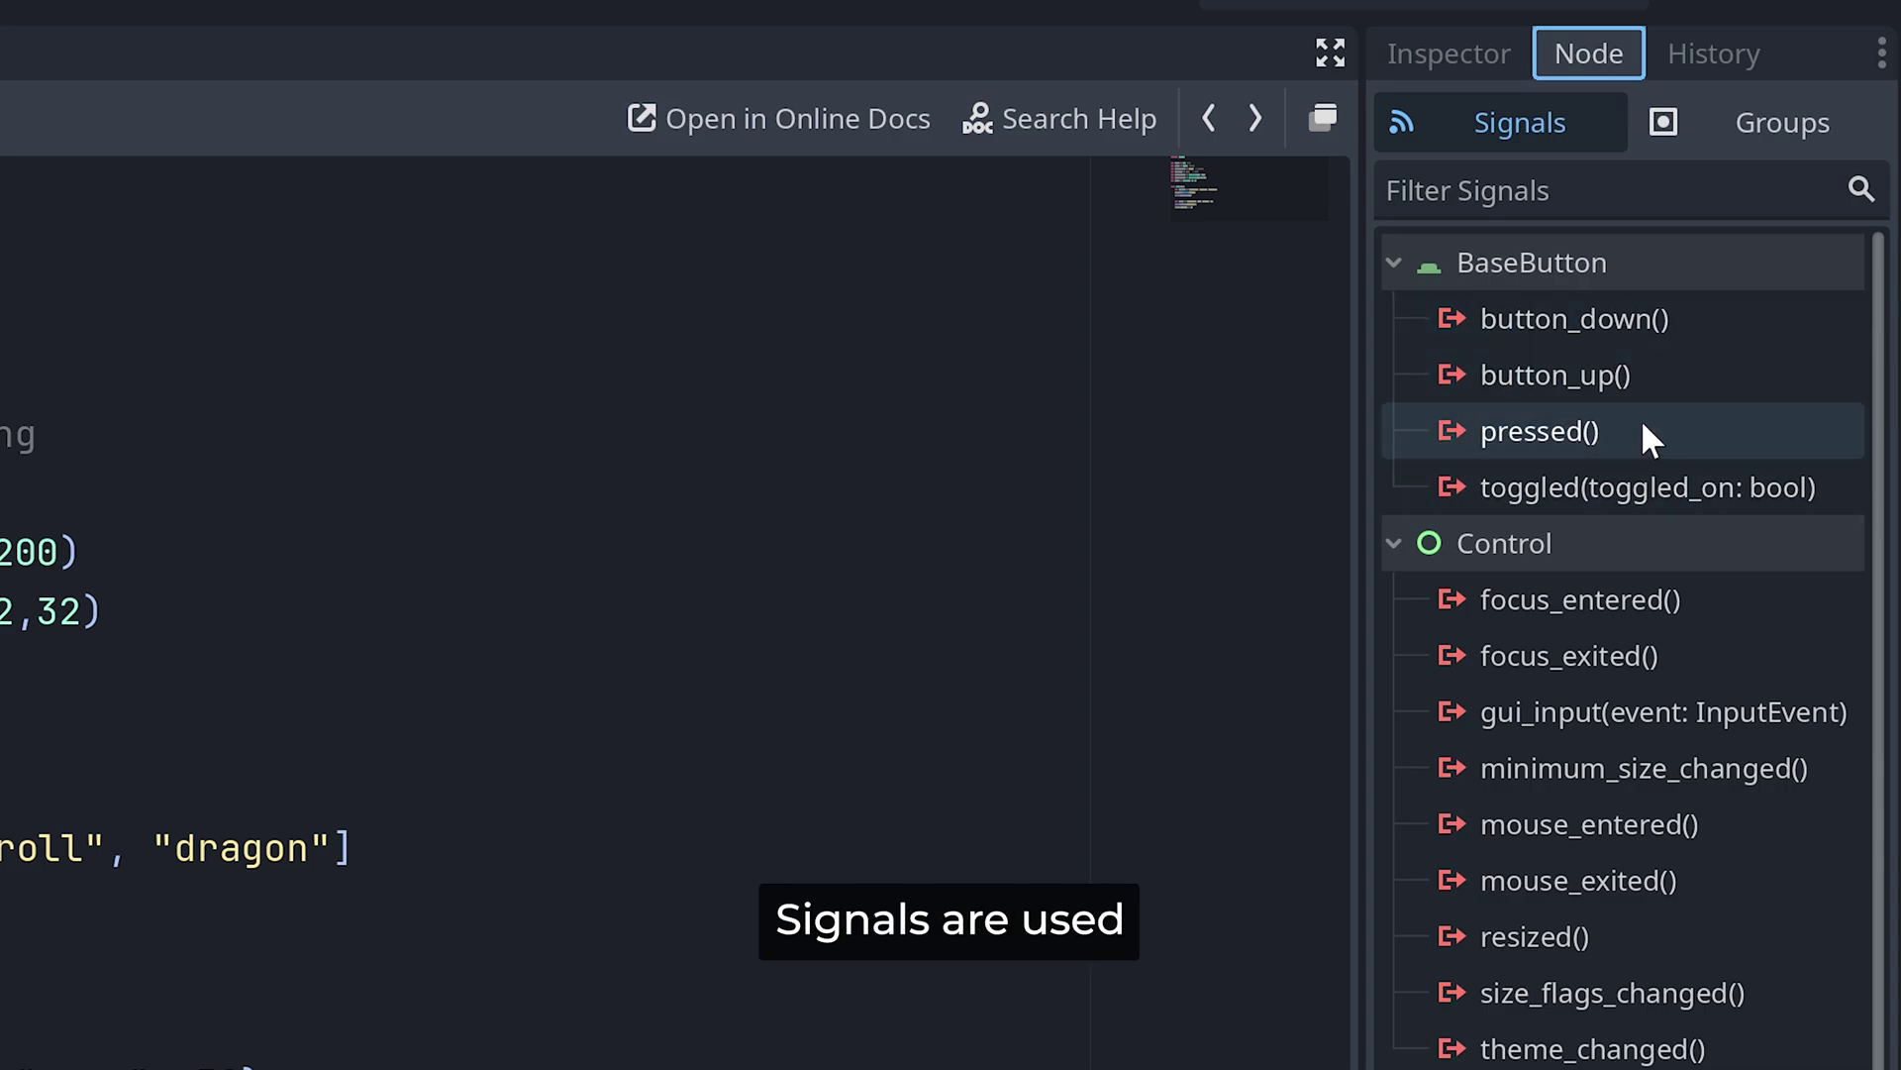
mouse_move(1539, 431)
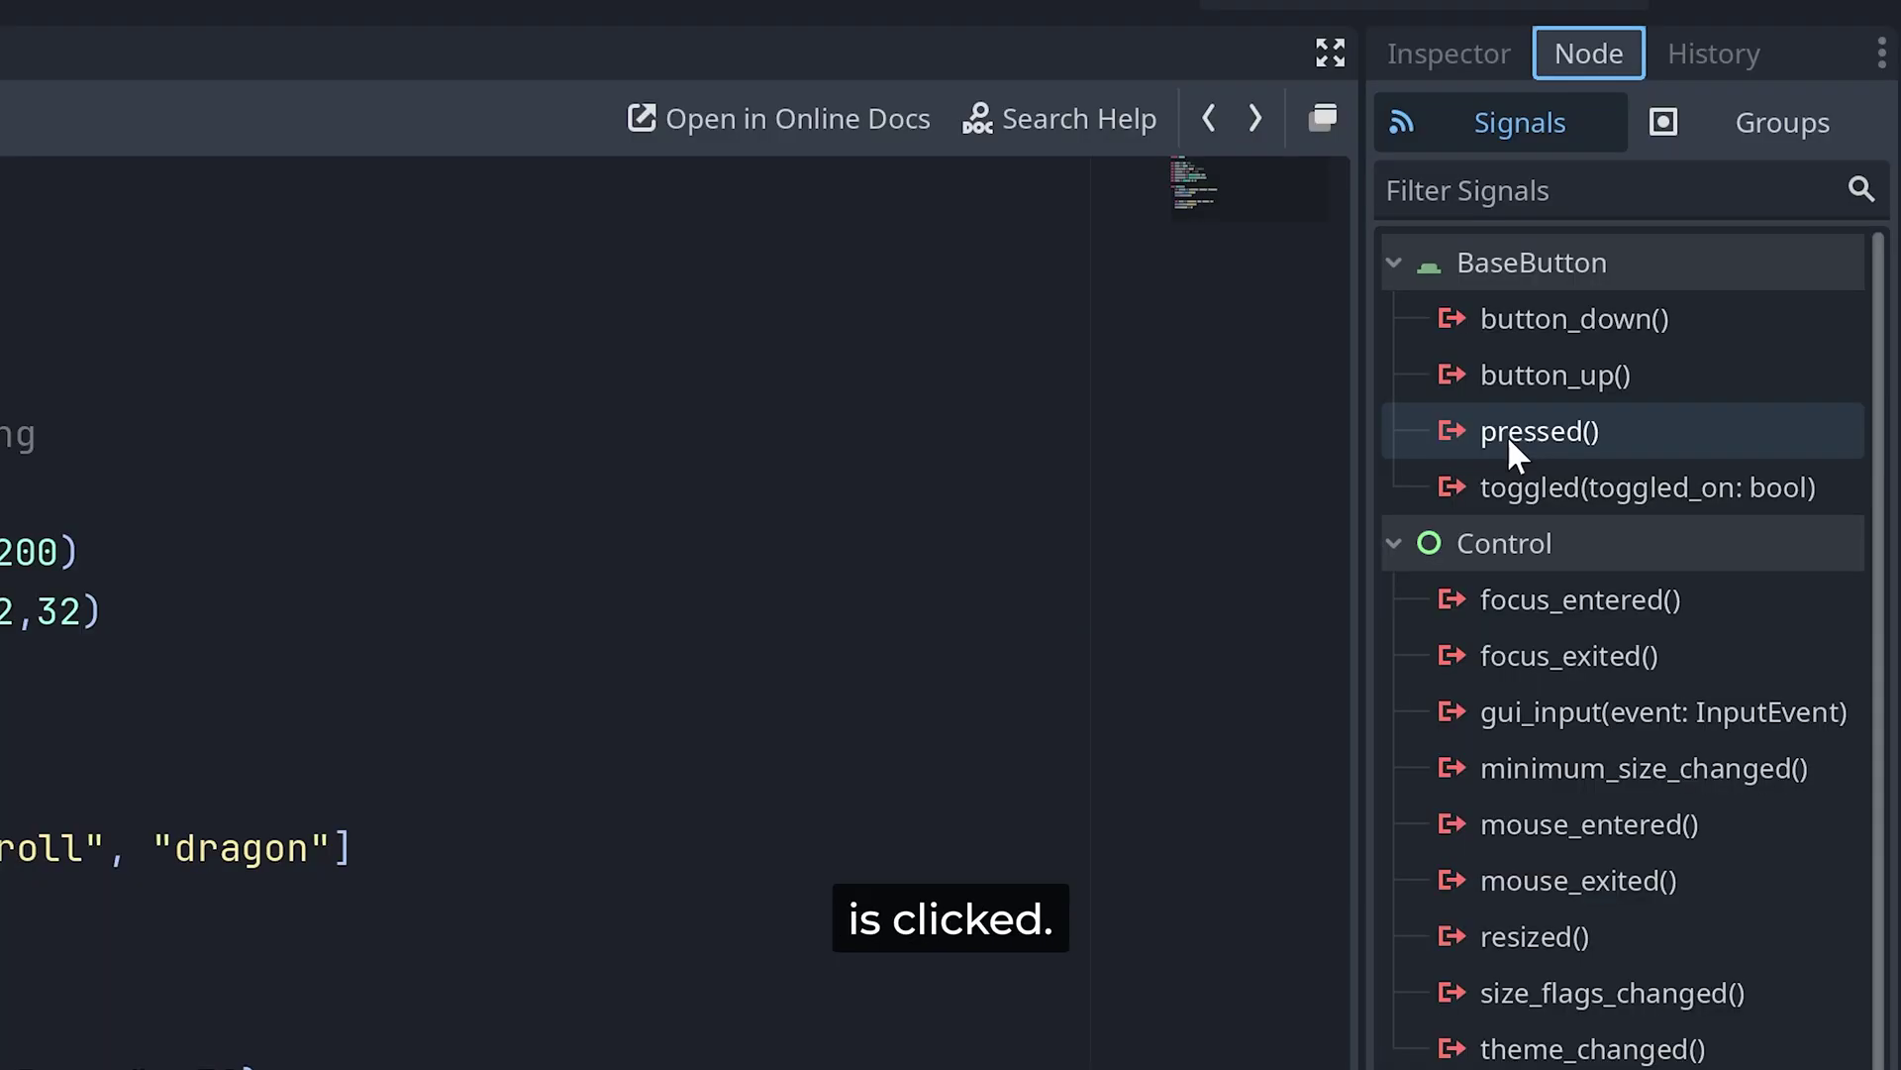
double_click(1521, 431)
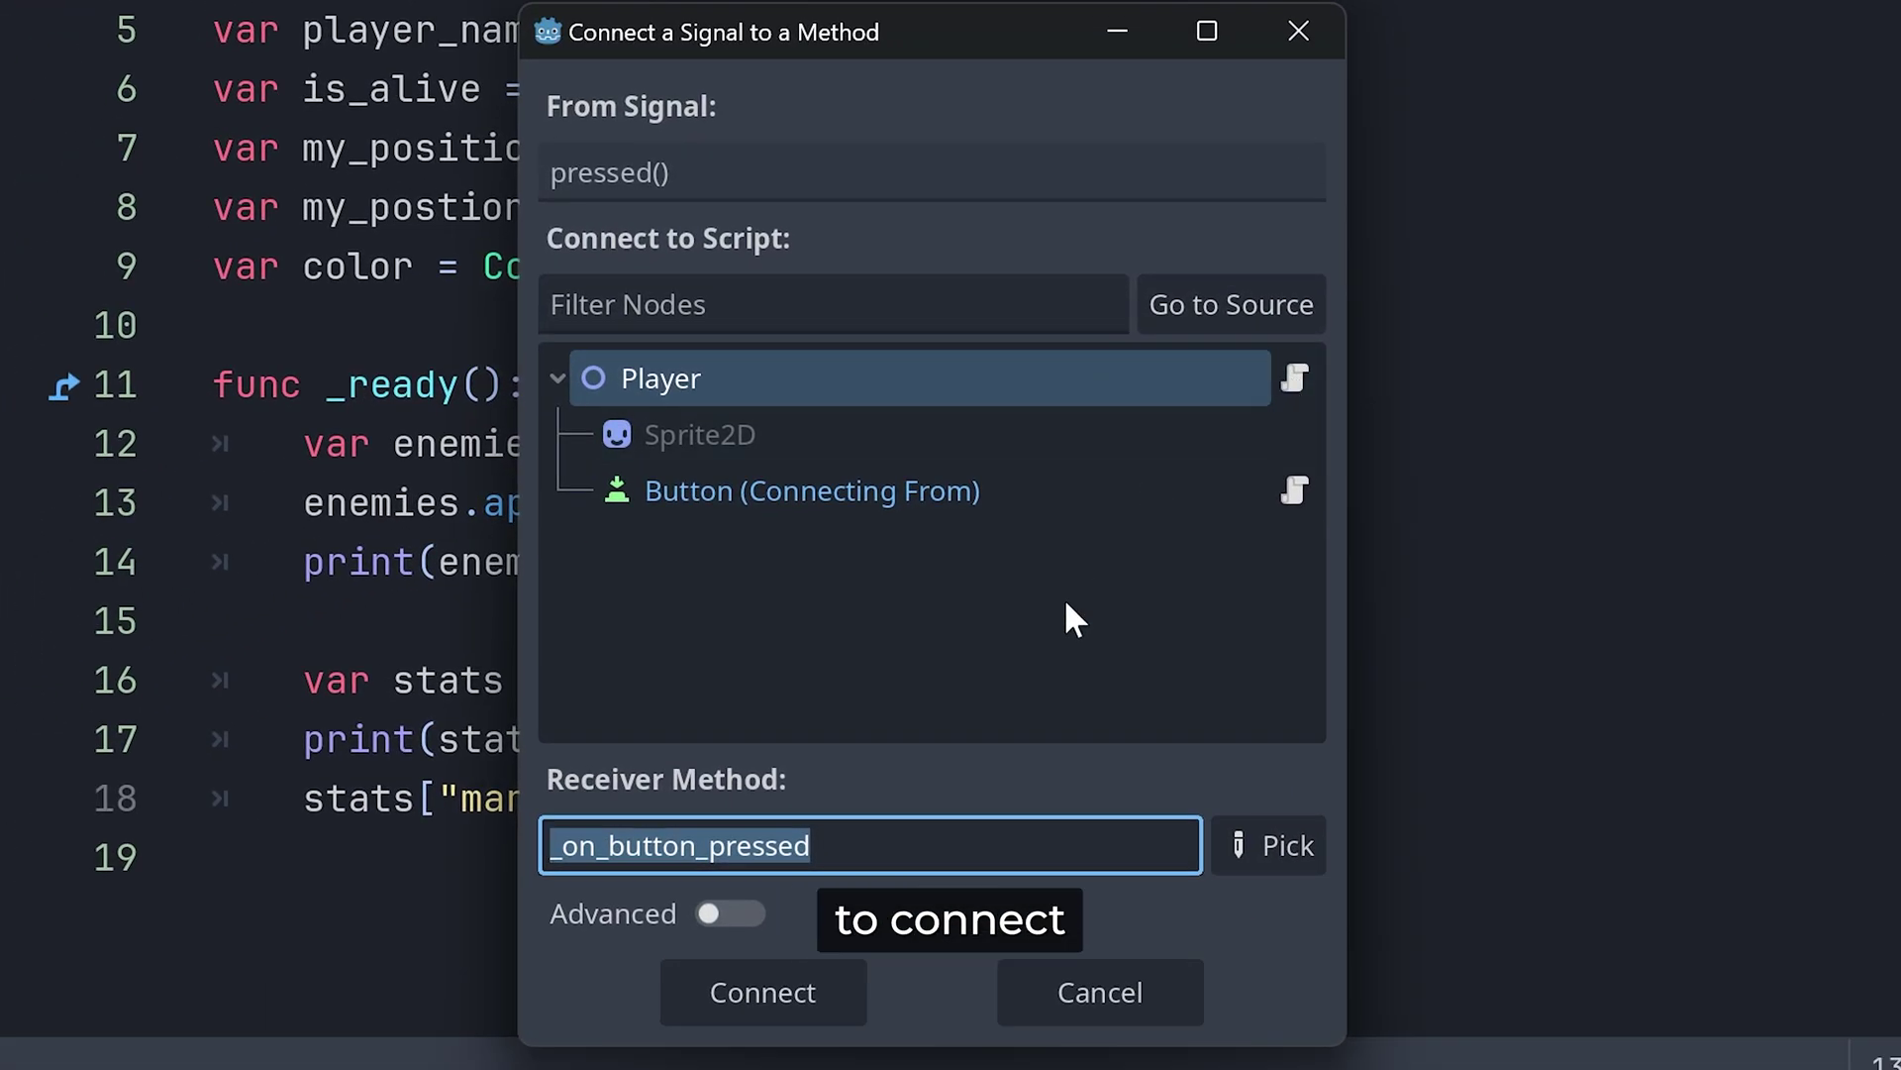
- Connect pressed(), replace pass with $Sprite2D.flip_v = true, and test the Rotate button in-game
left_click(759, 998)
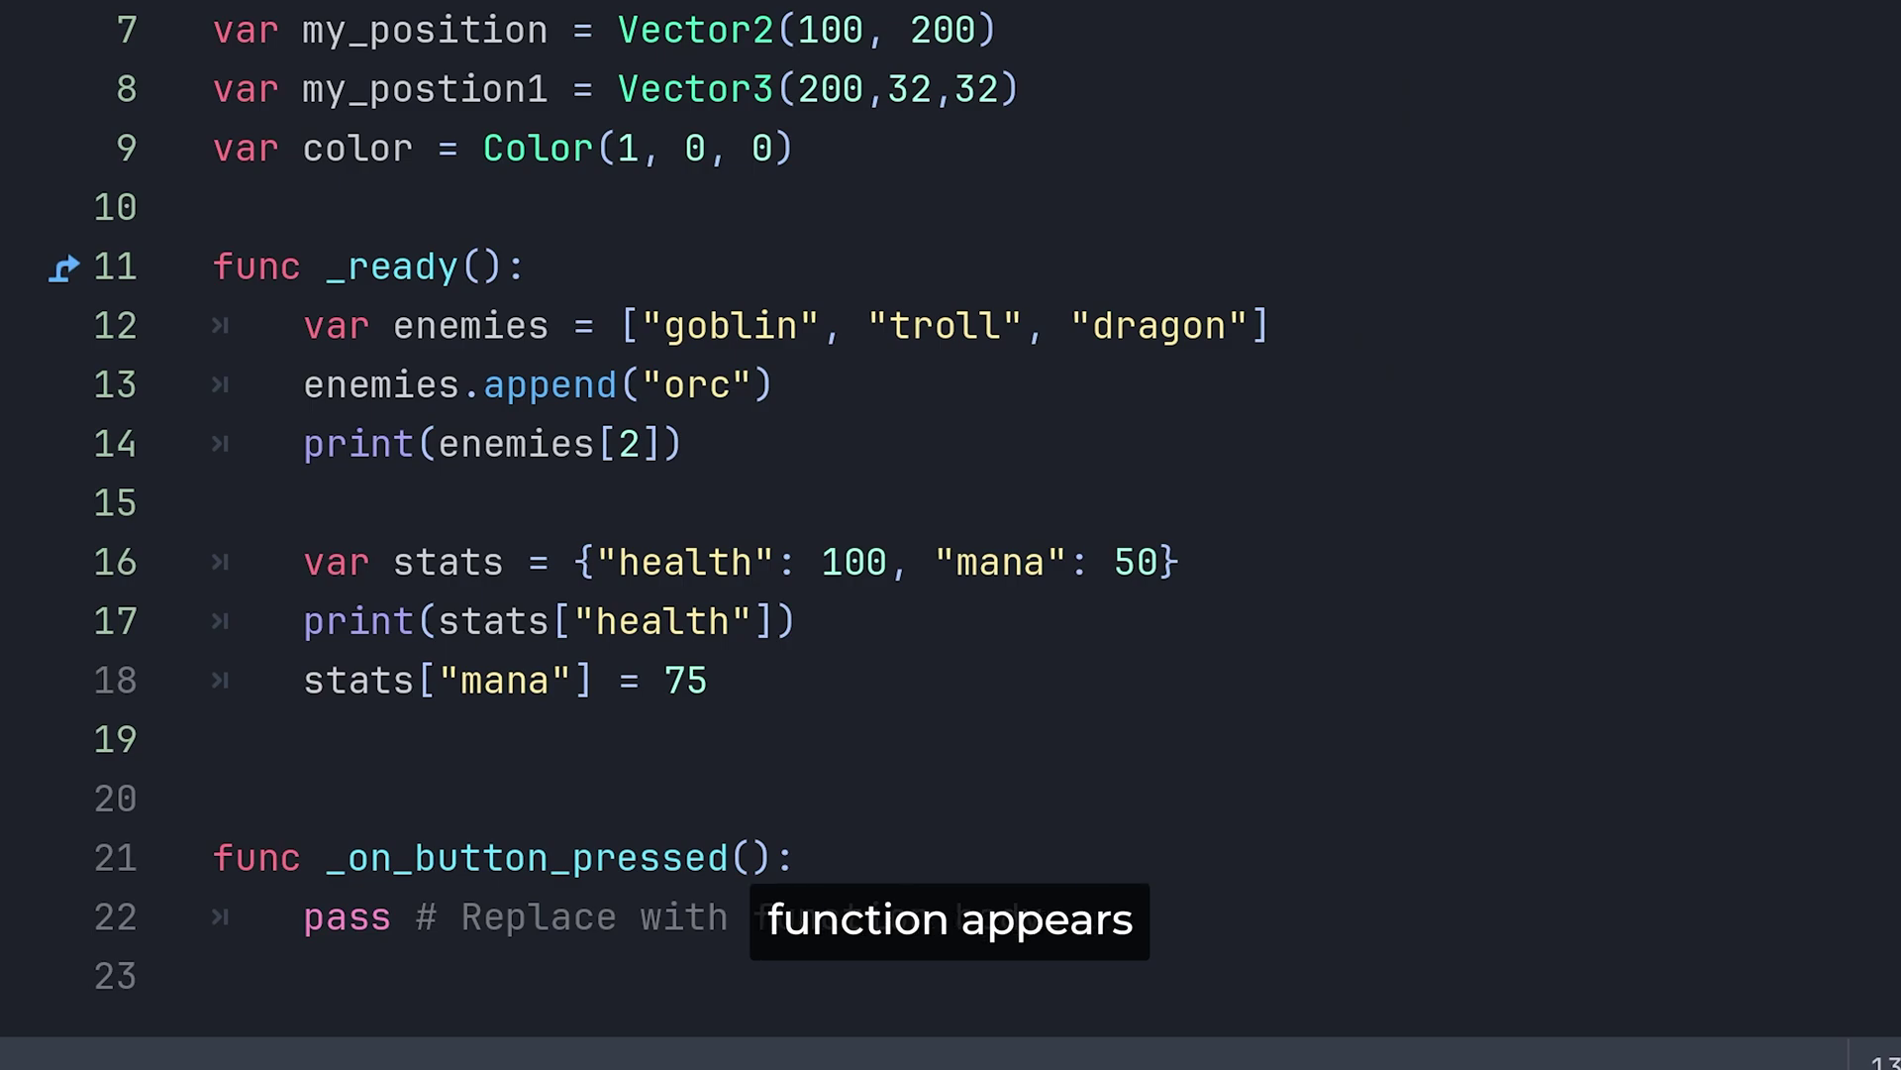
key("shift+Home")
key("BackSpace")
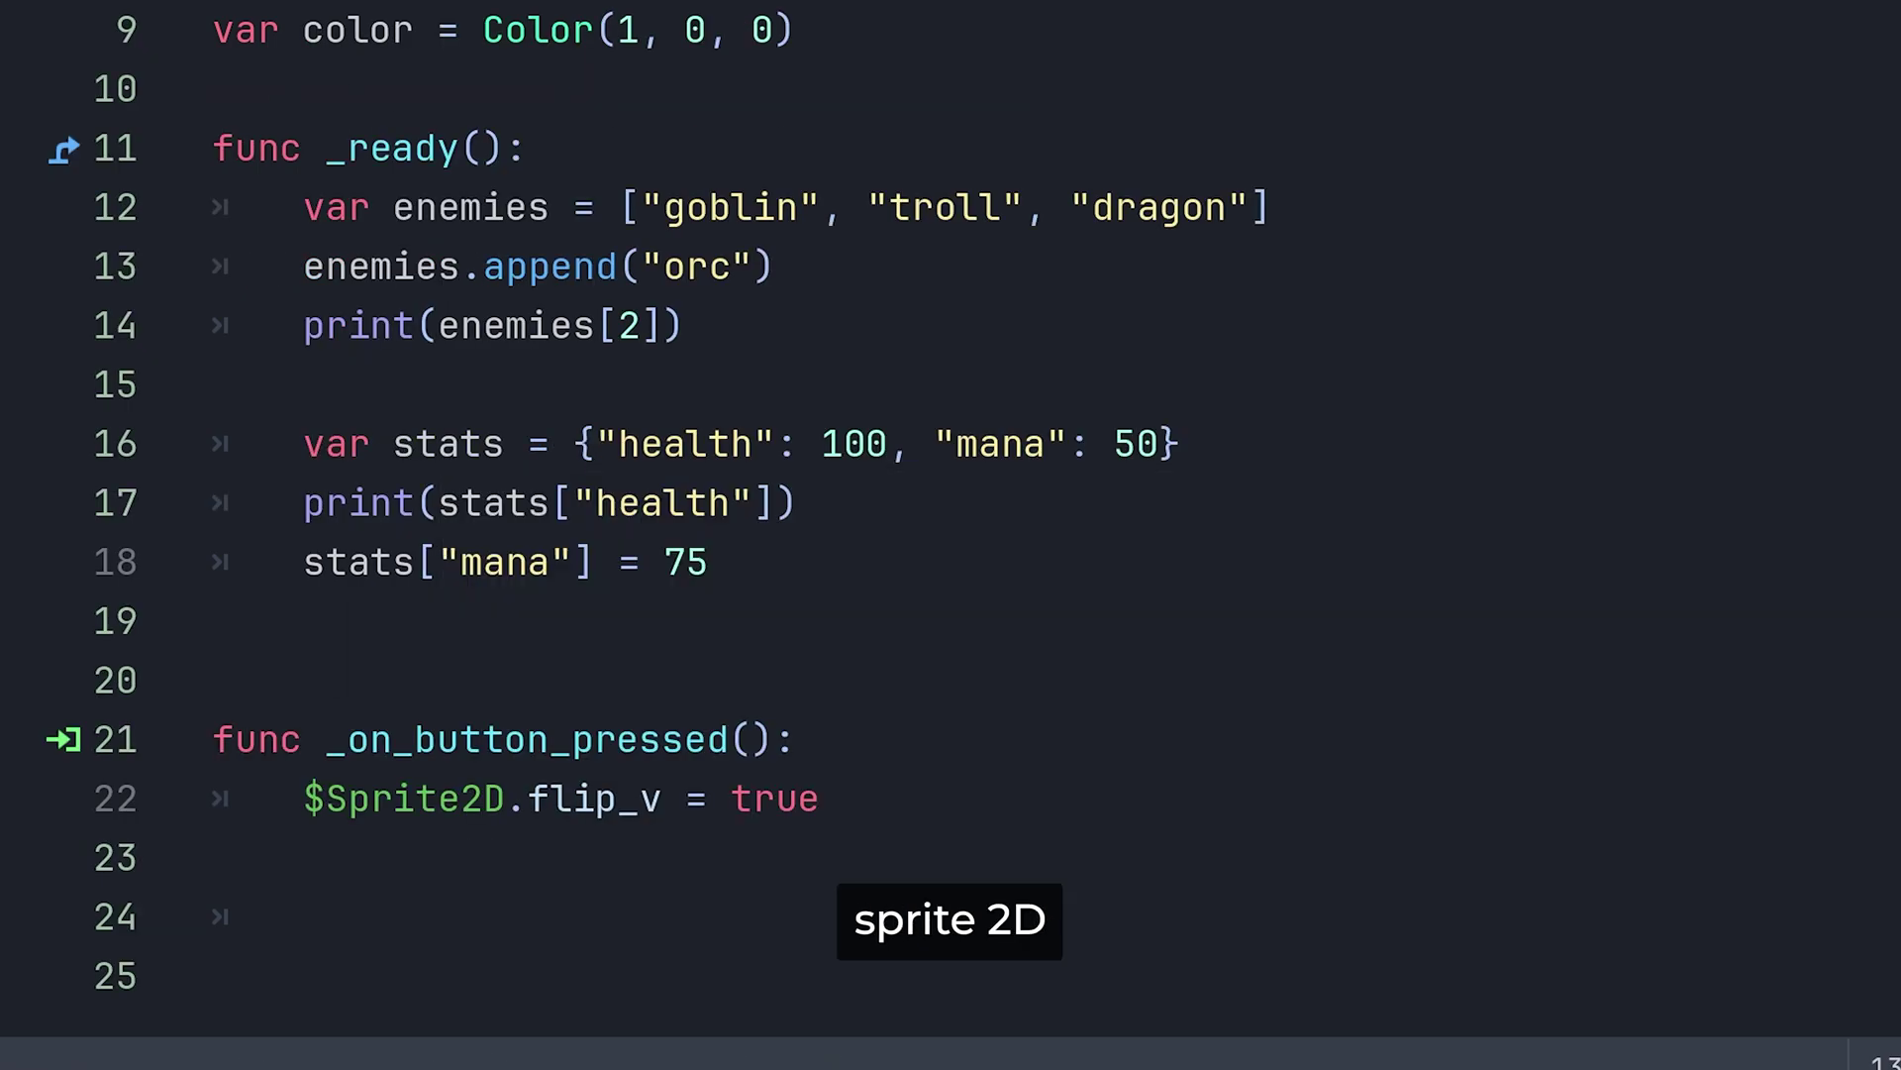
key("F5")
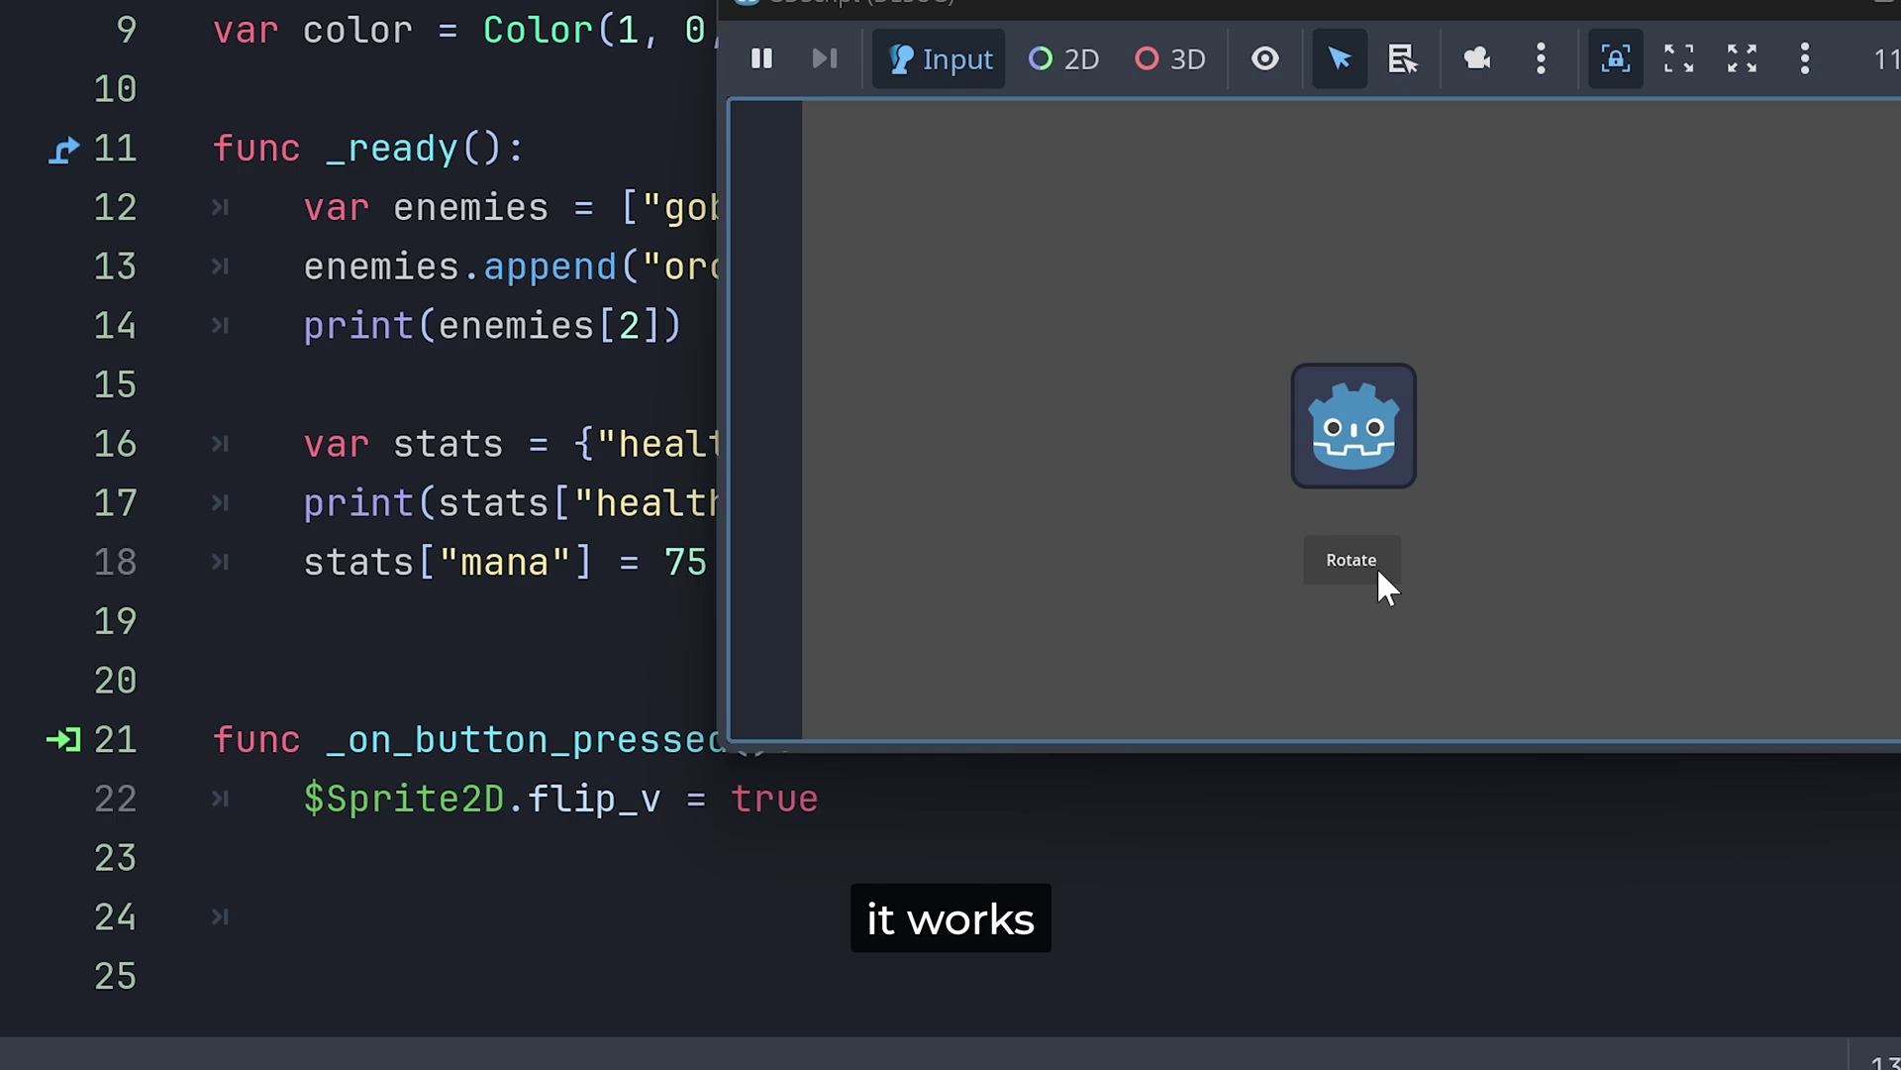
left_click(1380, 569)
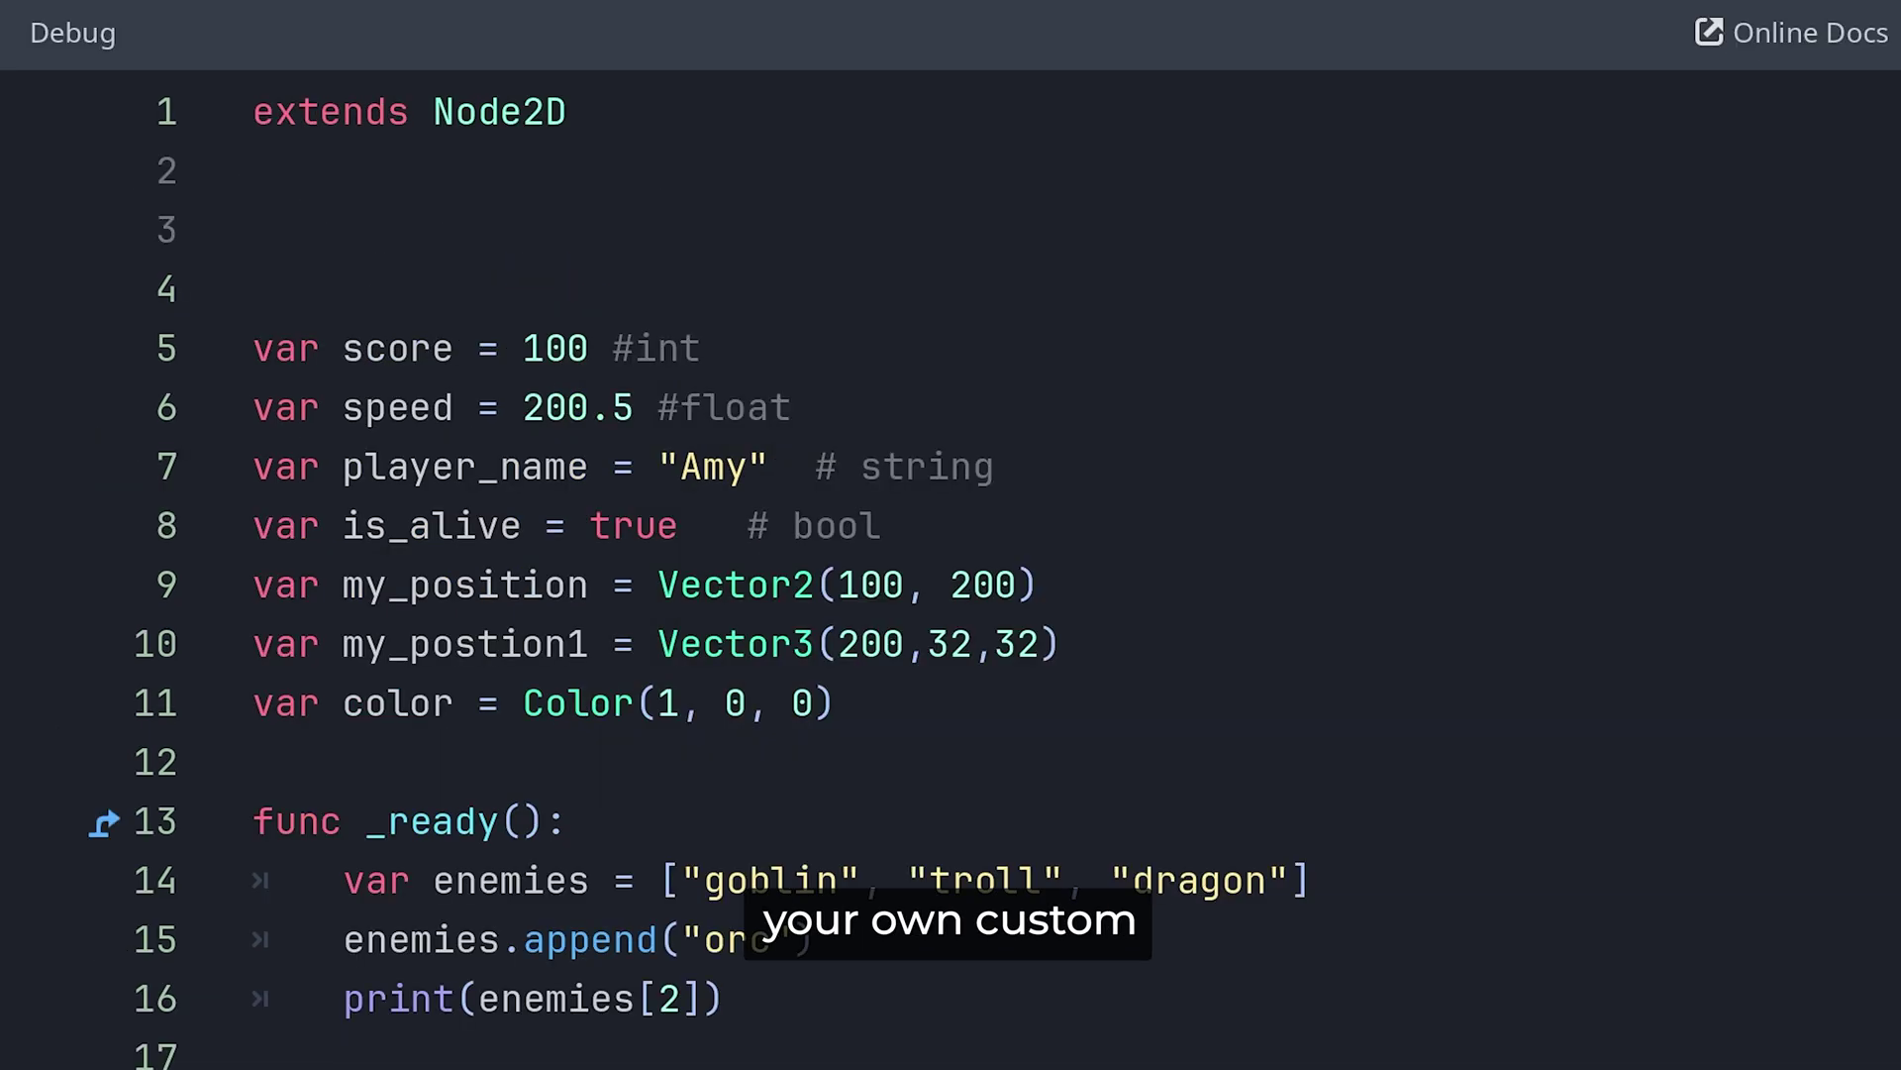
type("sig")
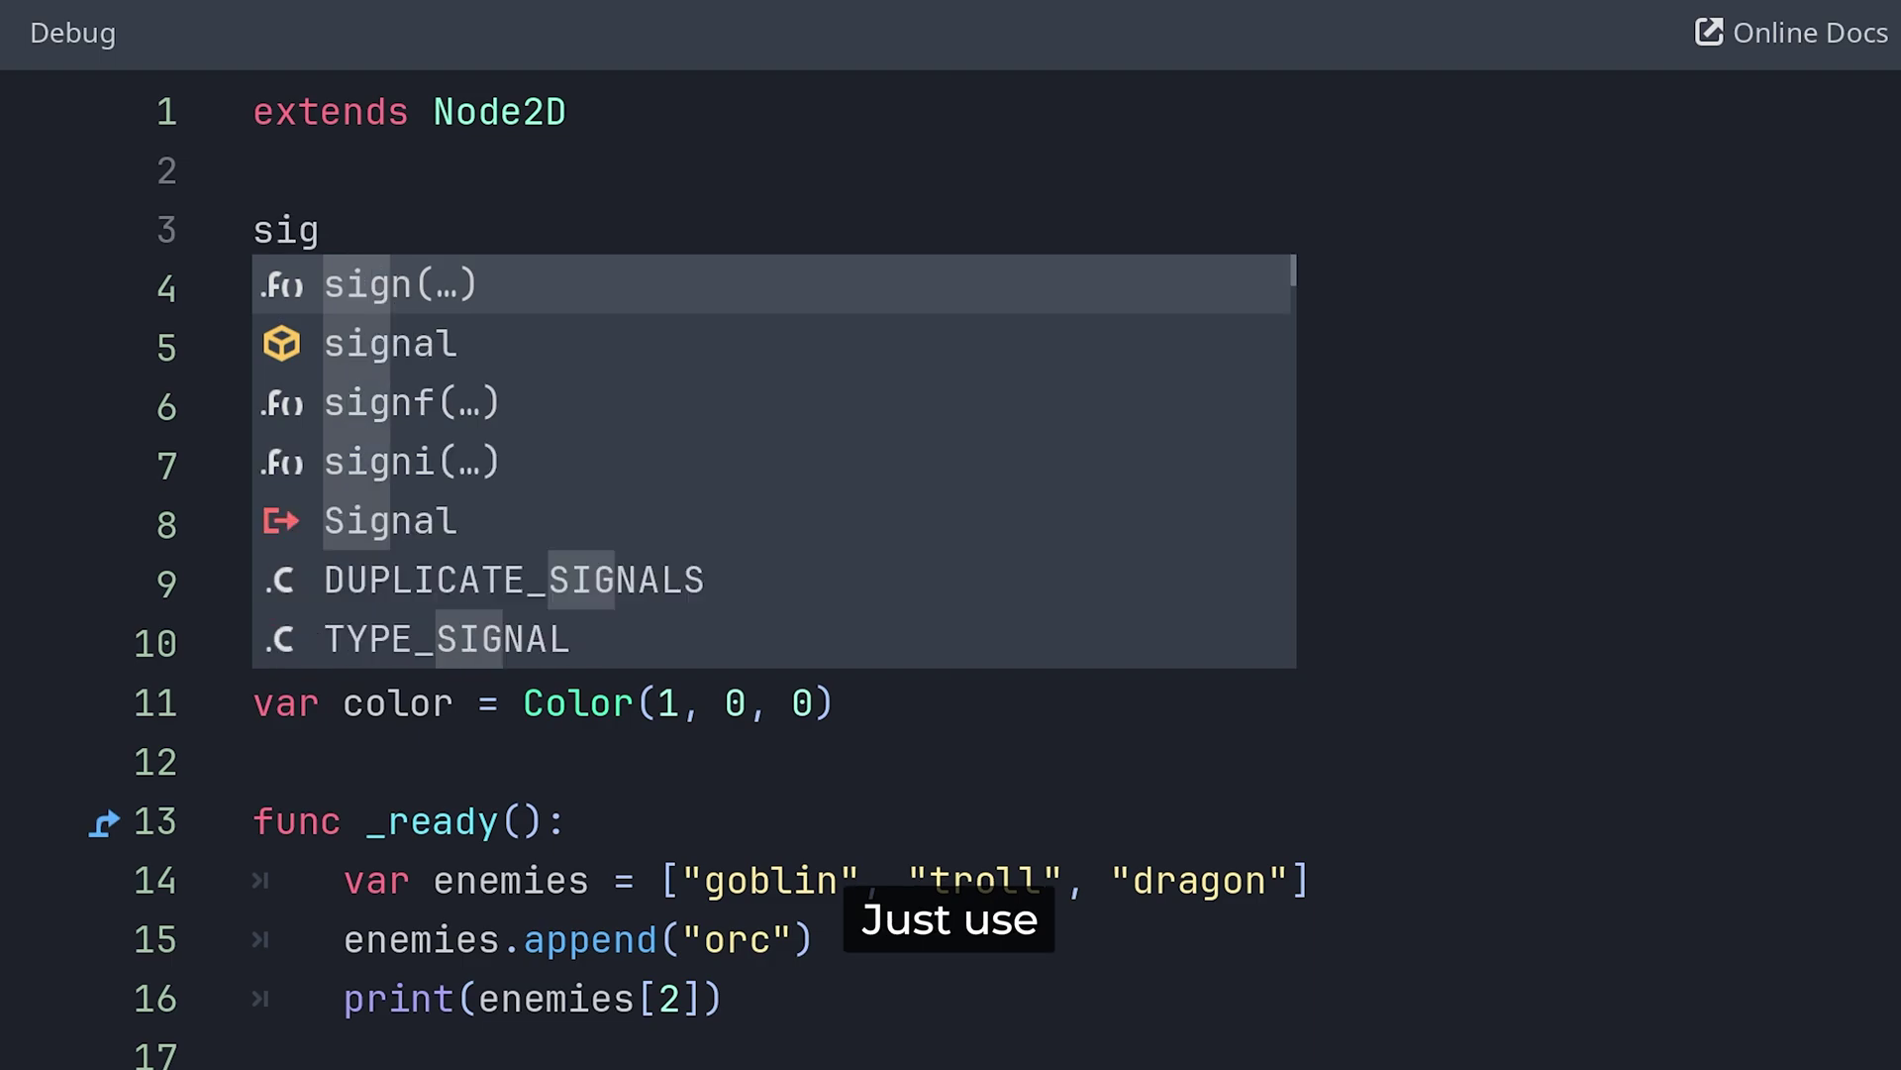
type("nal hide")
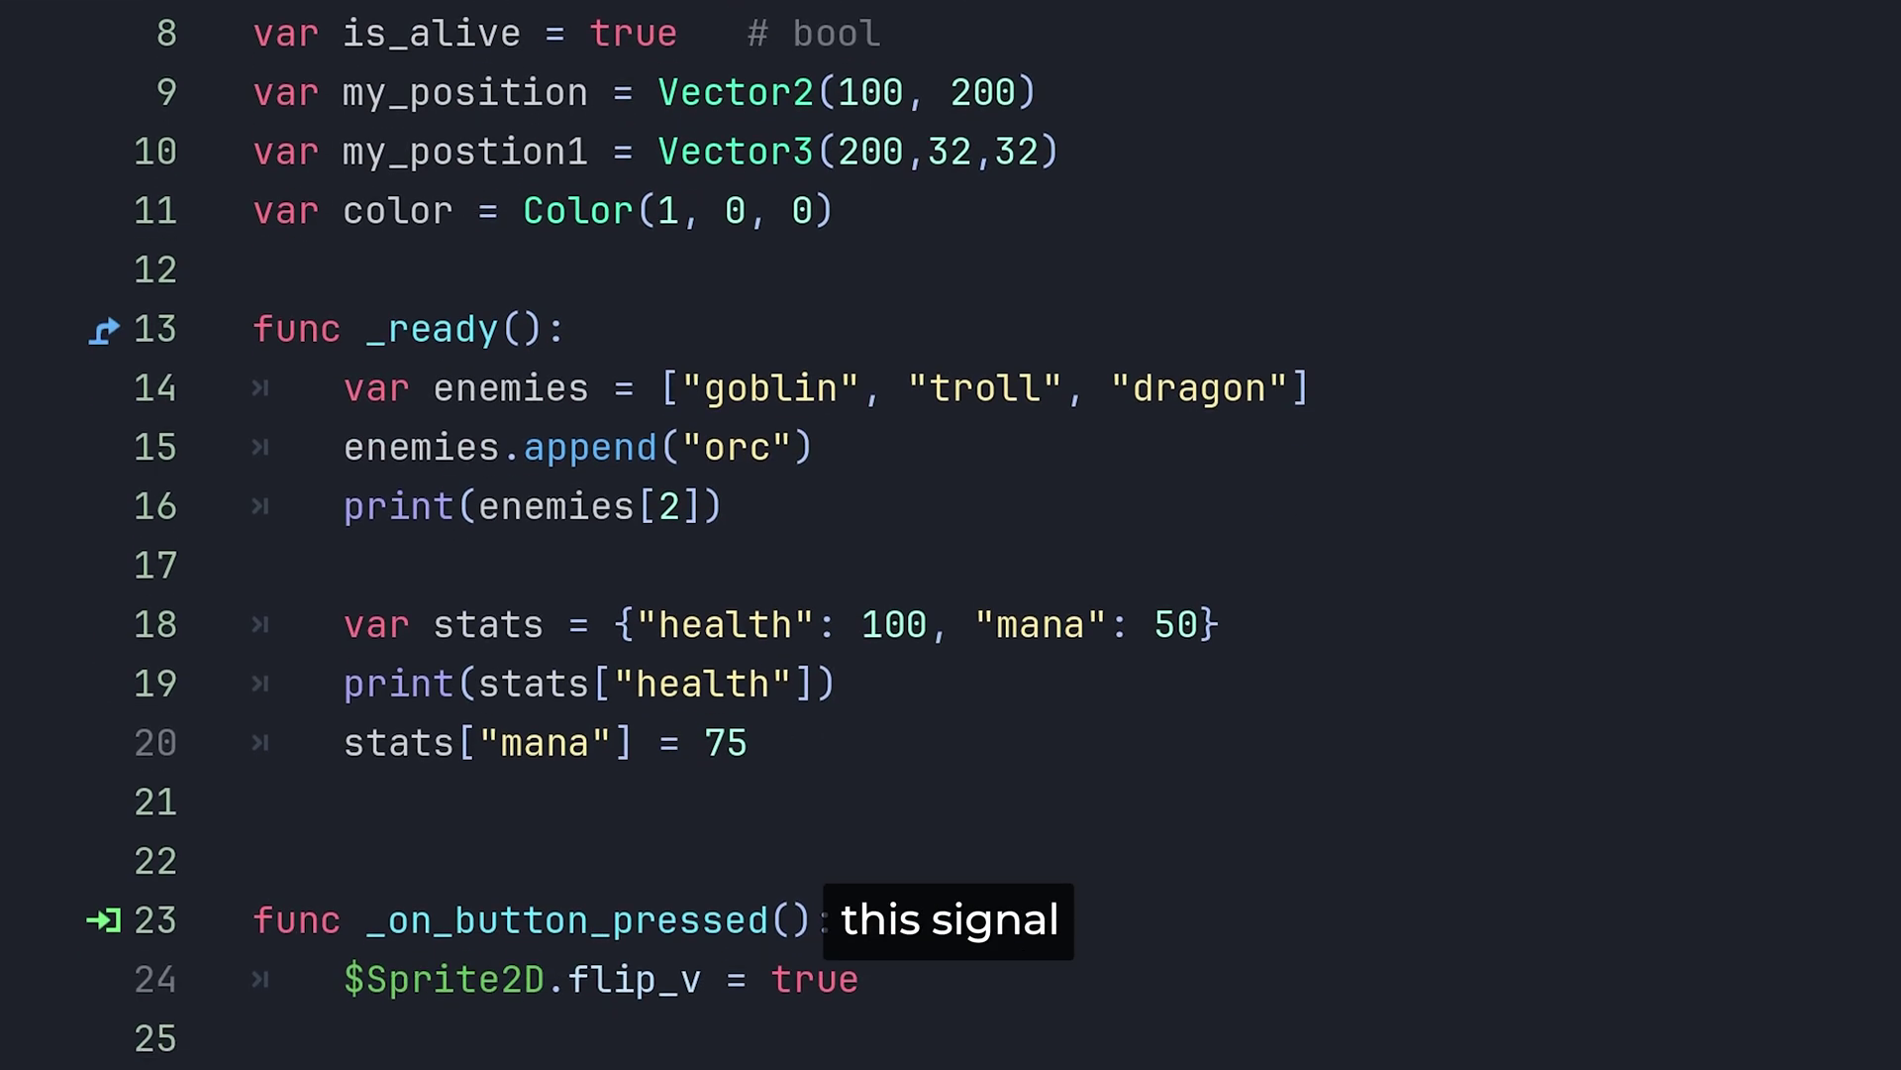
type("hide.emi")
- Add signal hide and hide.emit() in _on_button_pressed, then double-click hide() in Signals
key("Return")
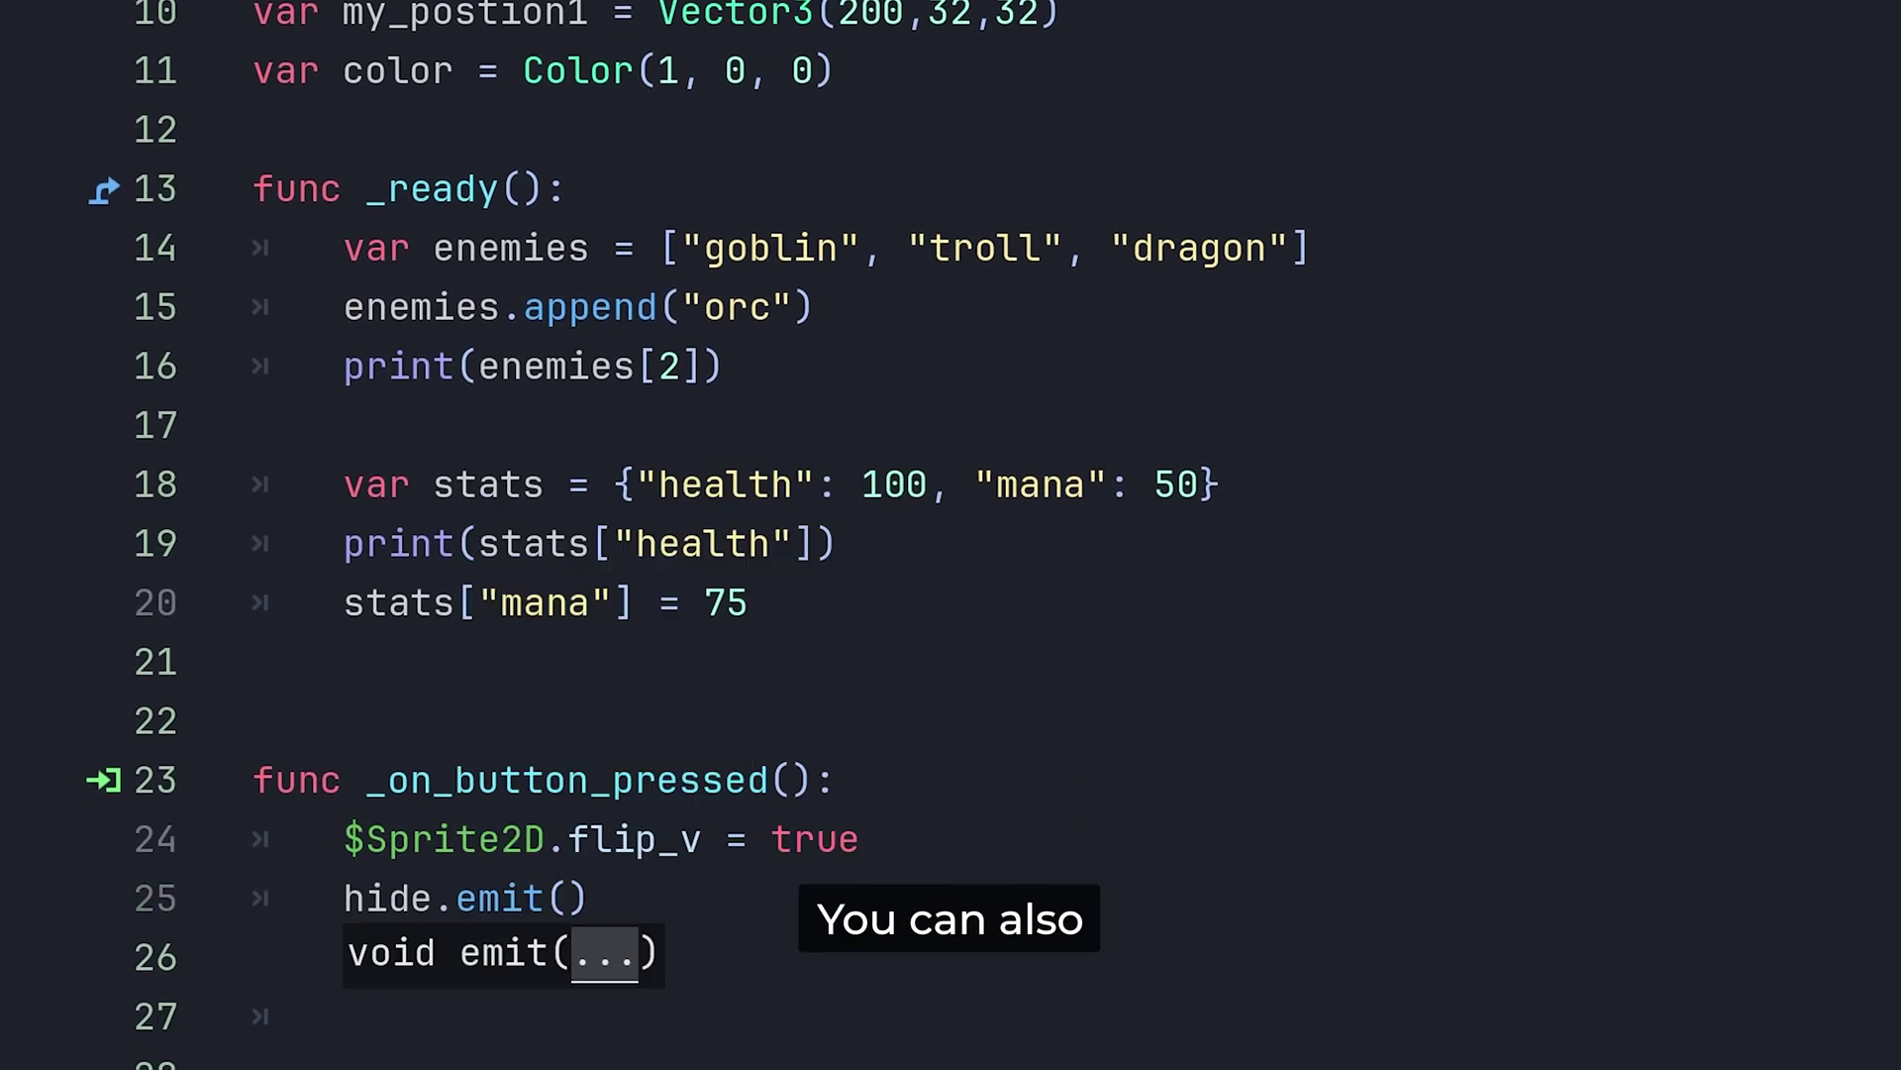
type("\"Player")
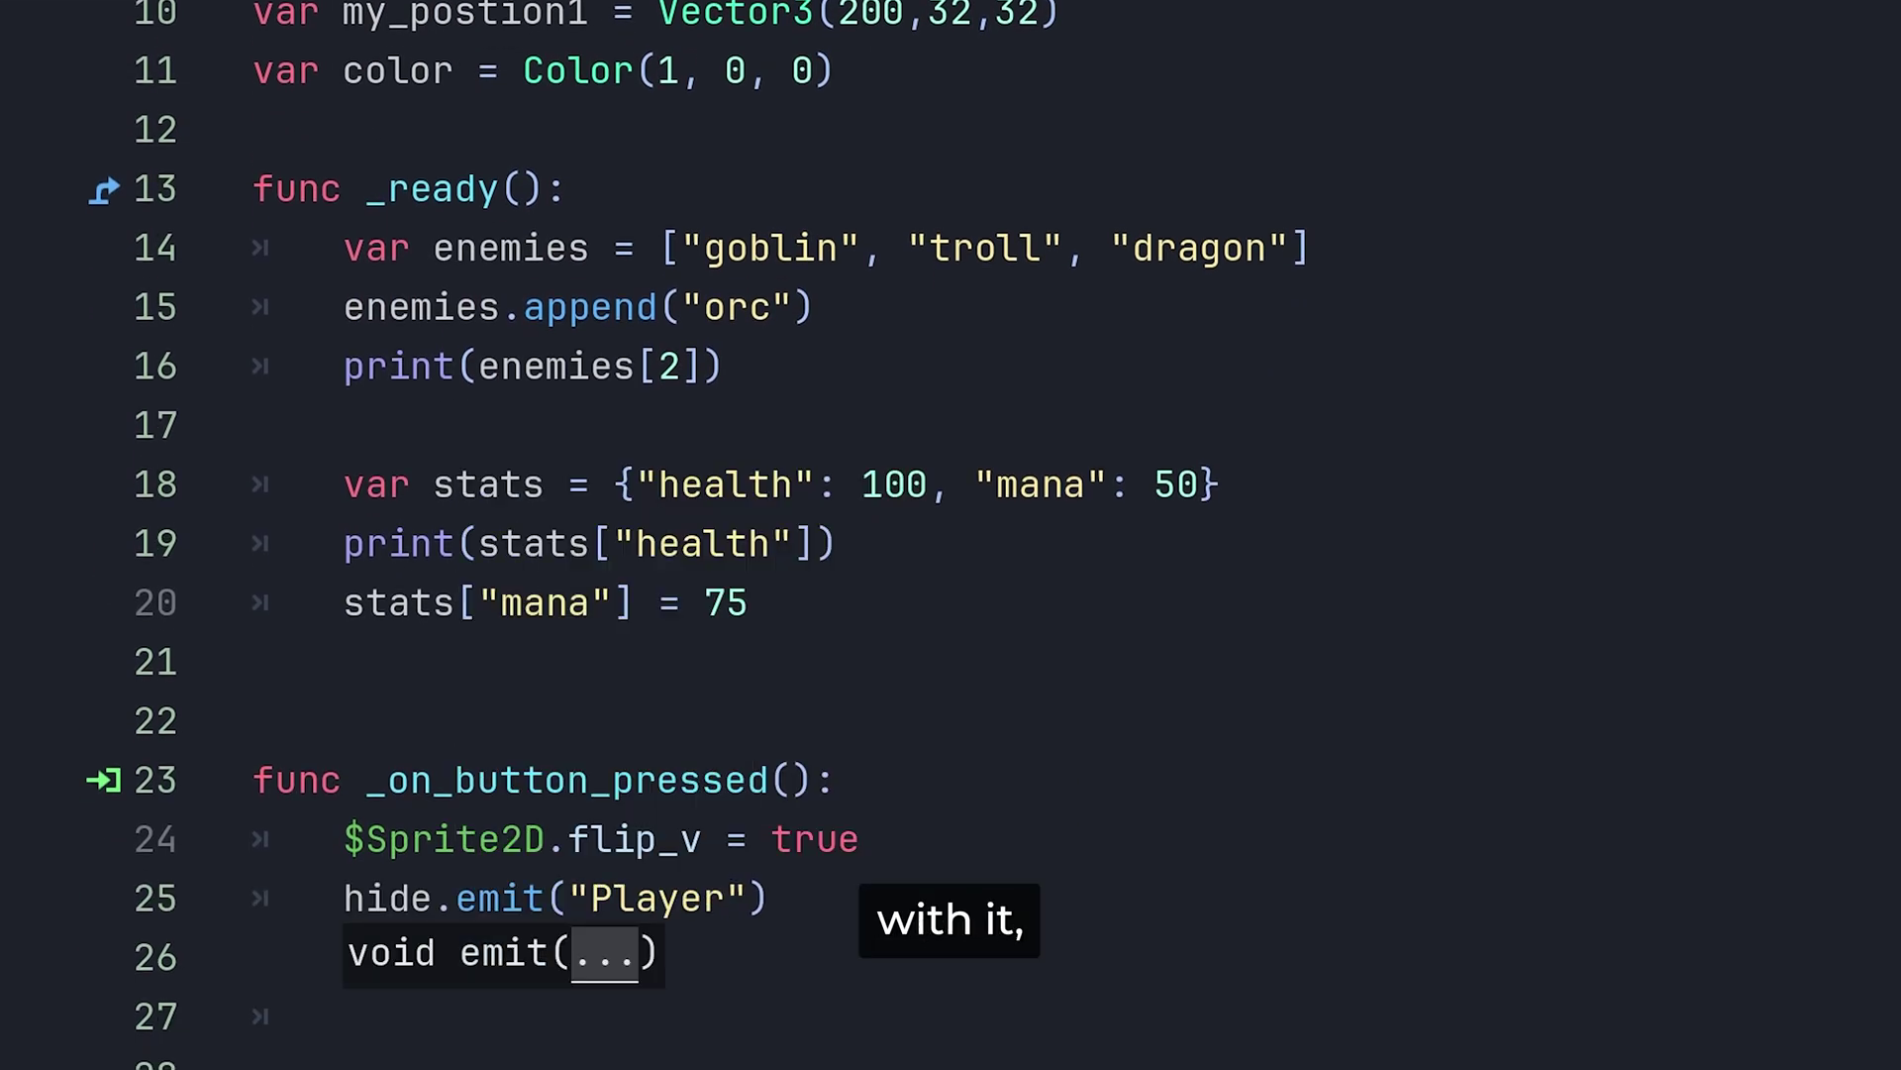
key("BackSpace")
key("BackSpace")
key("BackSpace")
key("BackSpace")
key("BackSpace")
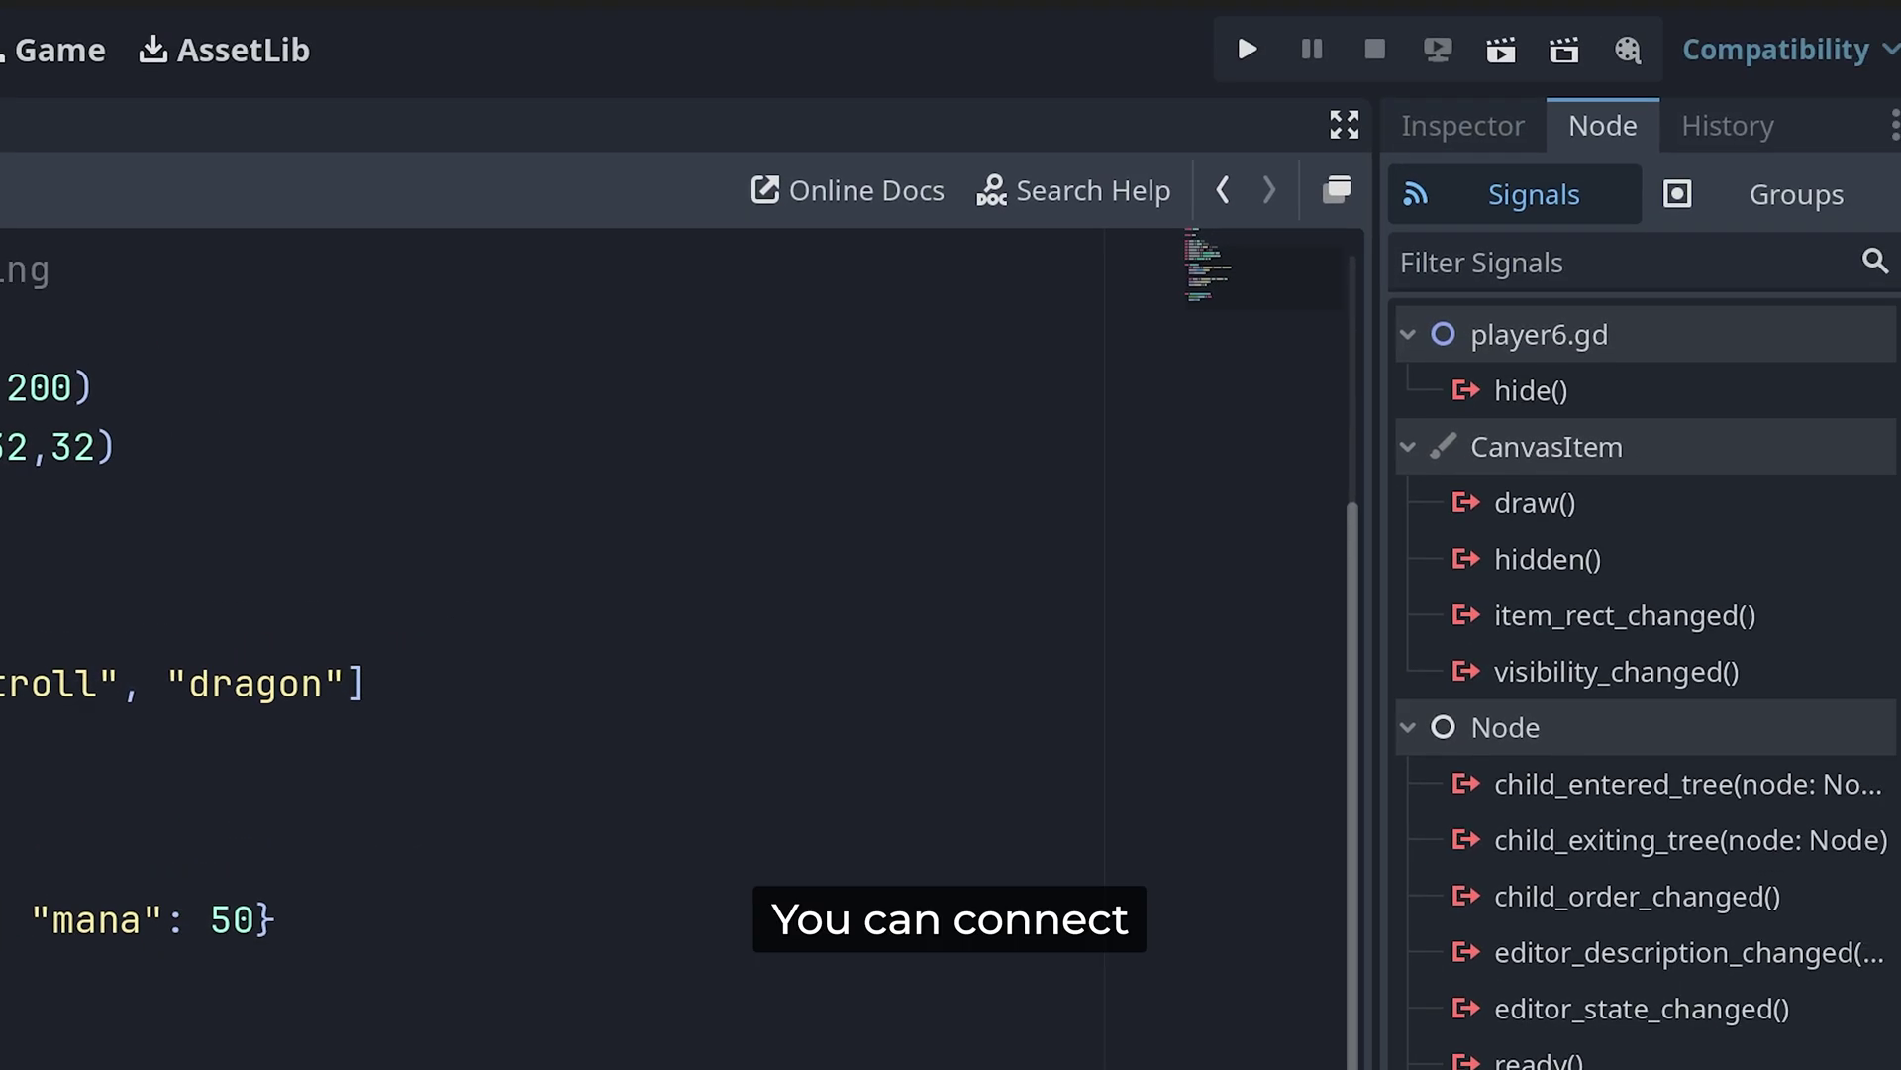
double_click(1538, 395)
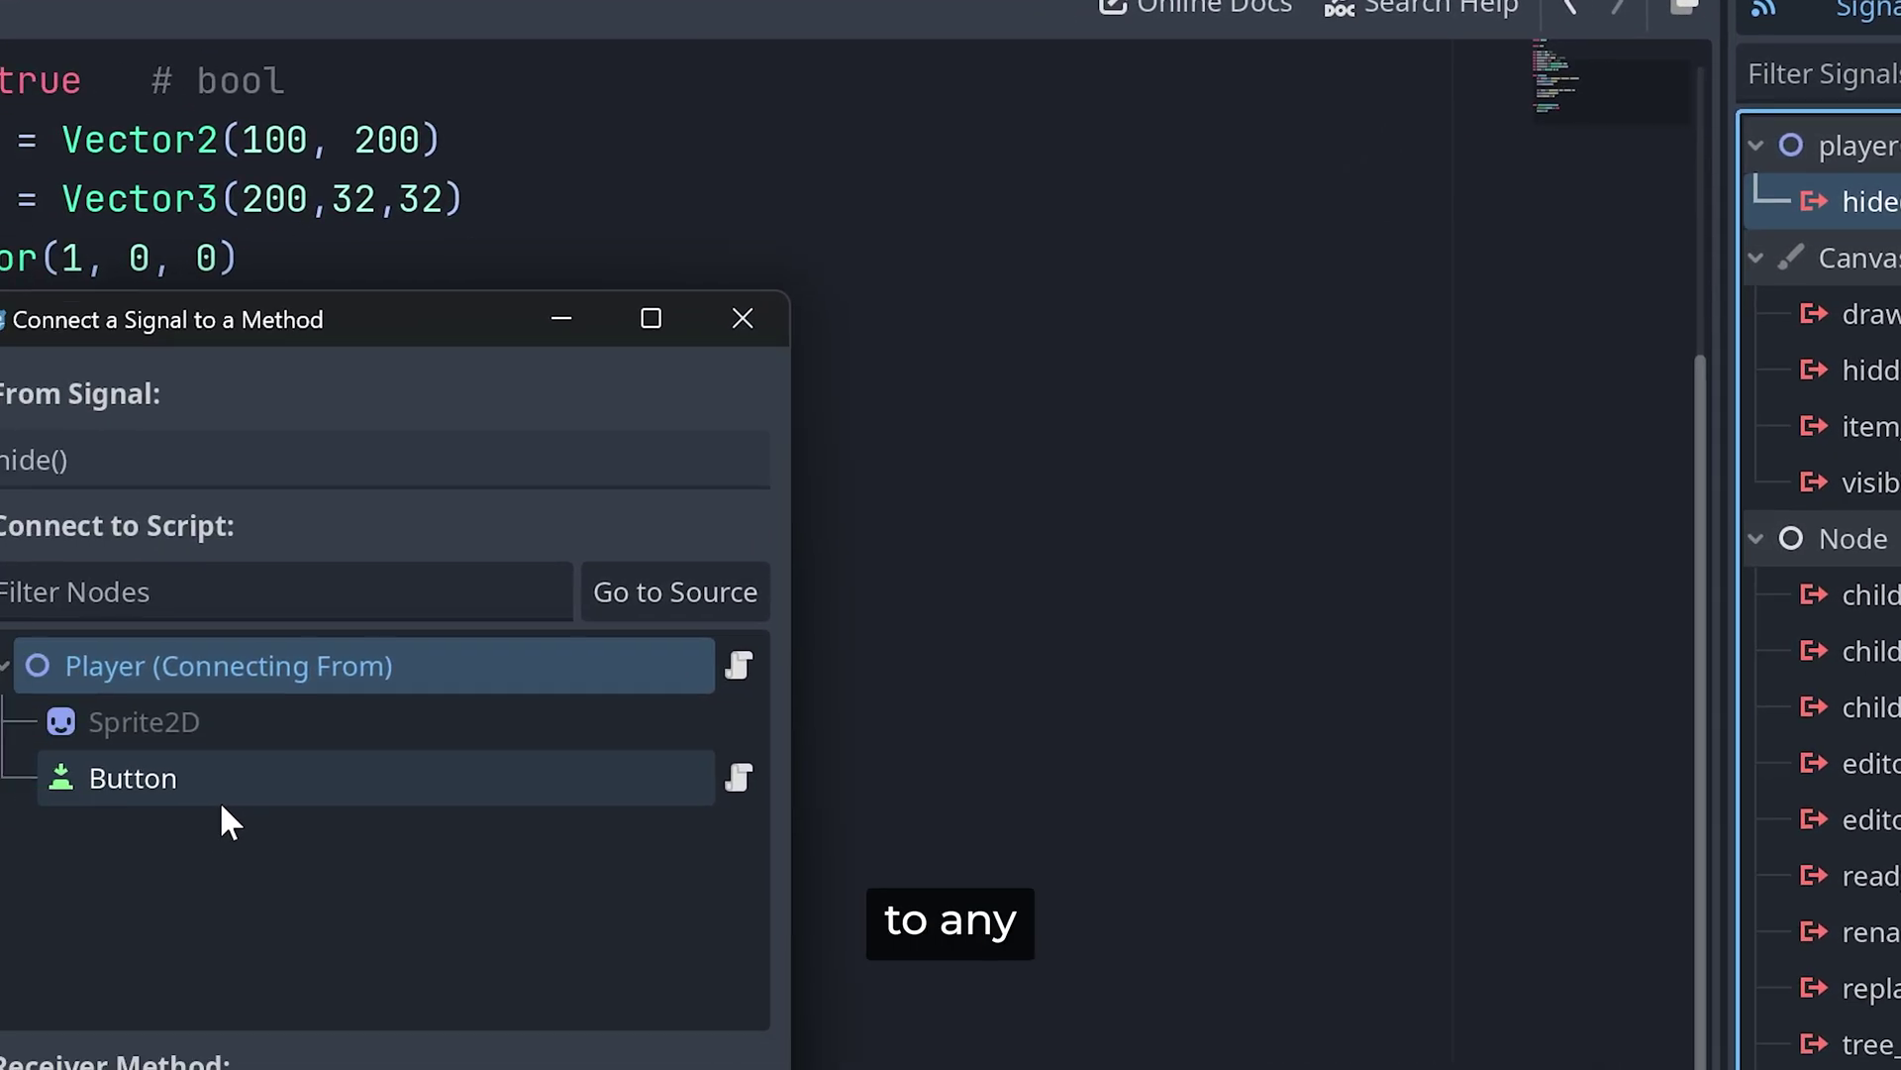
- Choose the Button node as receiver and pick its existing _on_player_hide method
left_click(711, 520)
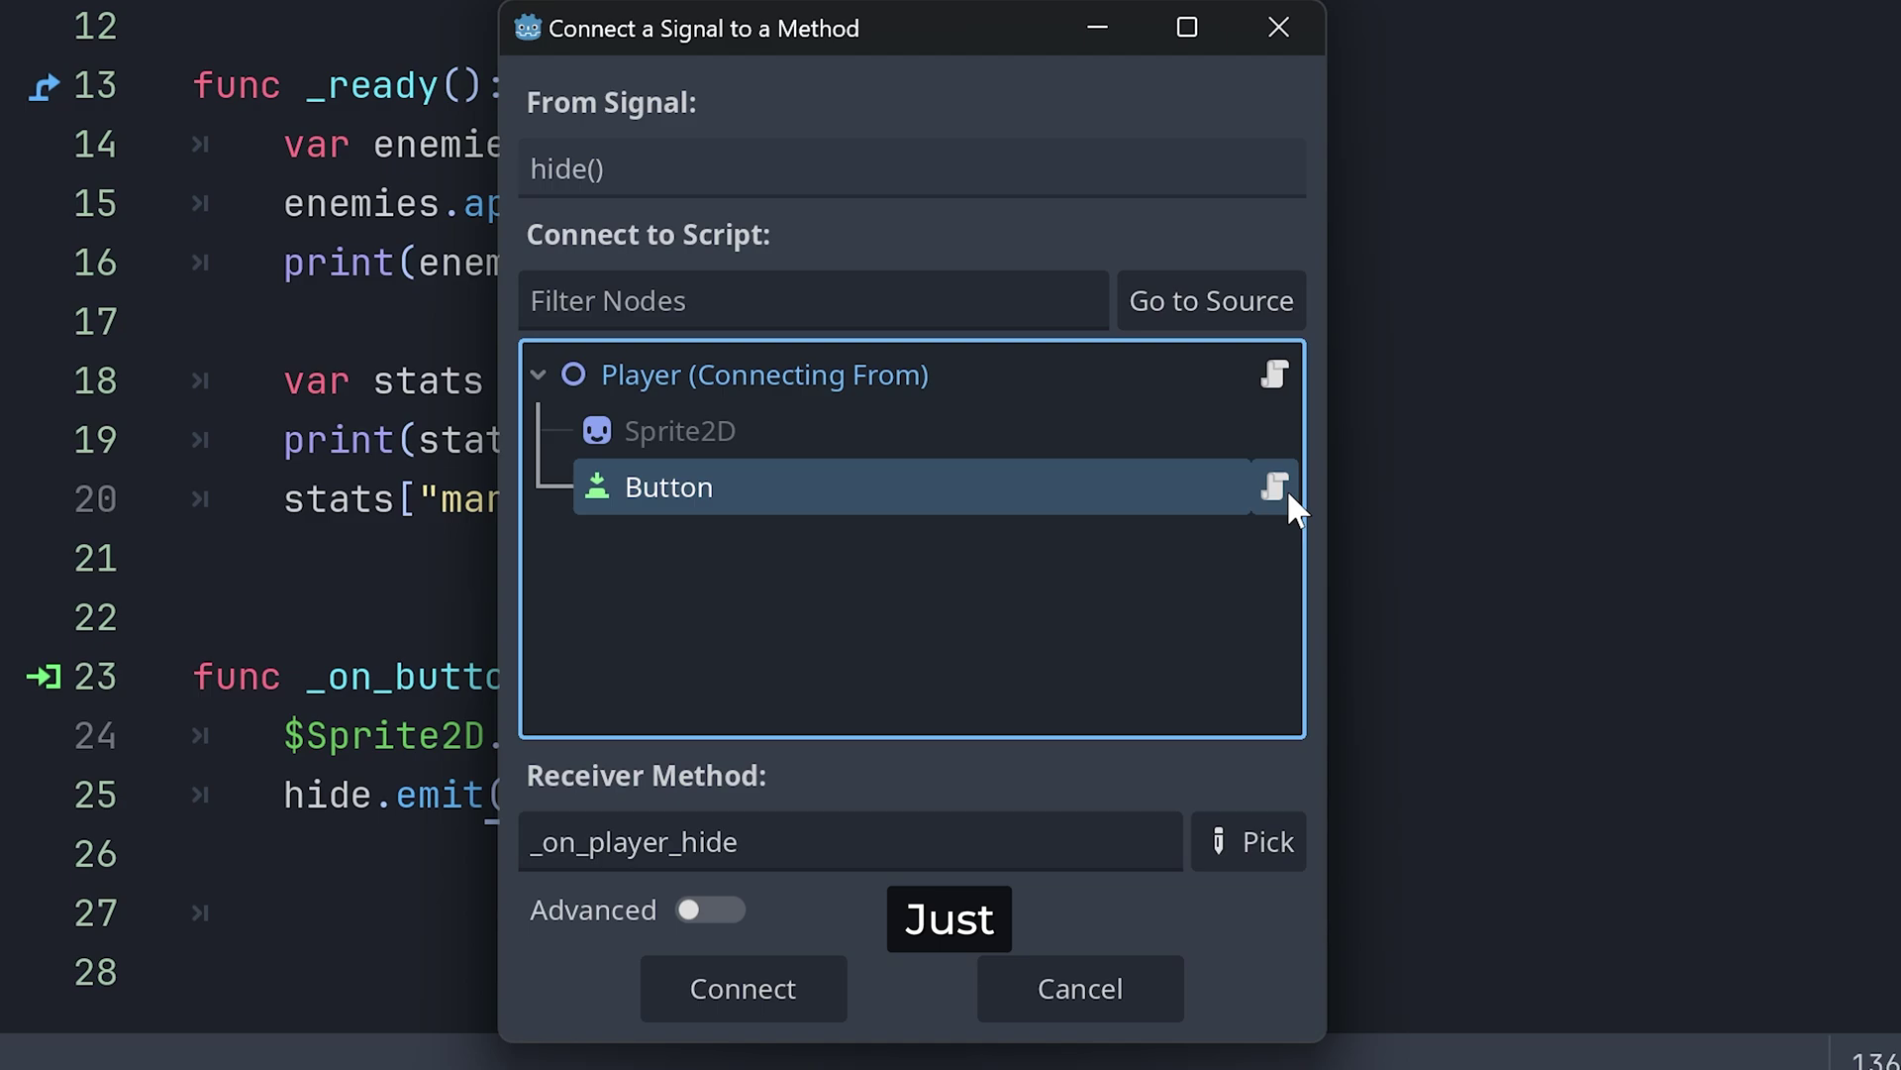
left_click(1270, 831)
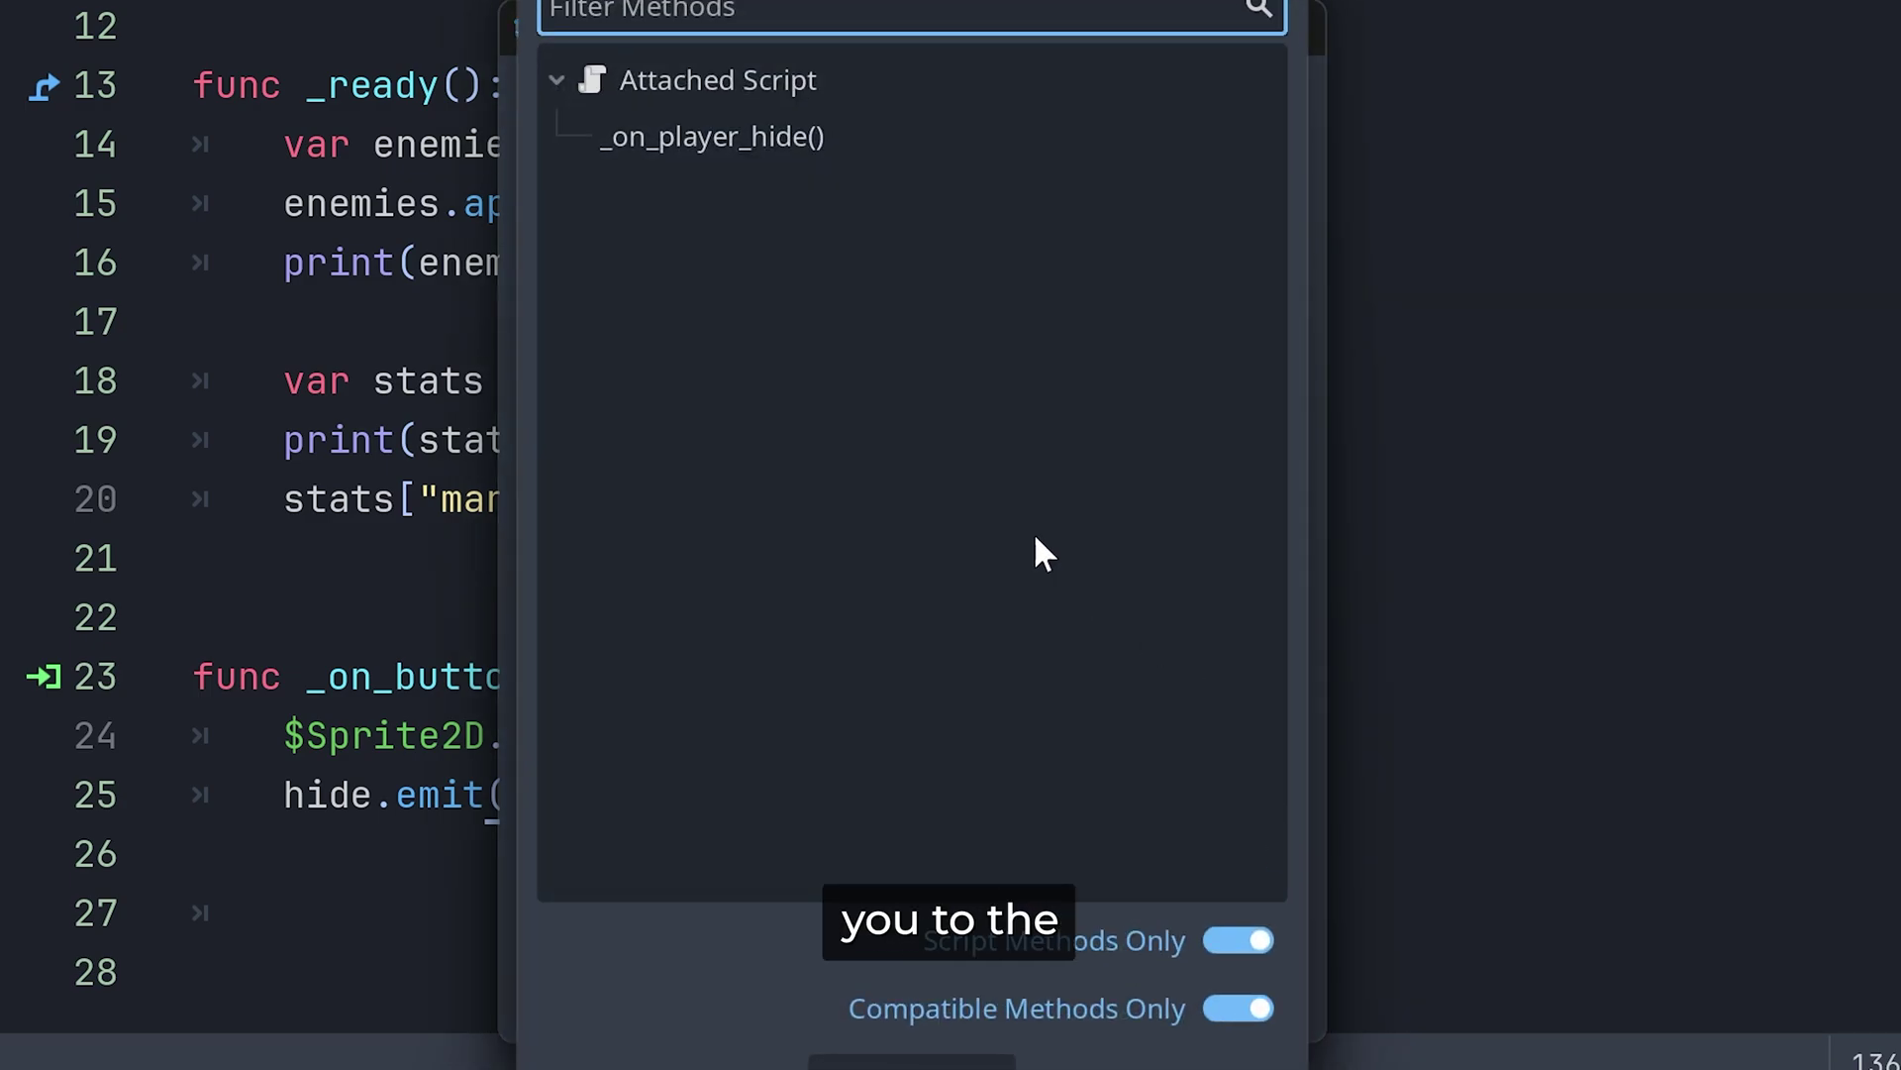
double_click(826, 142)
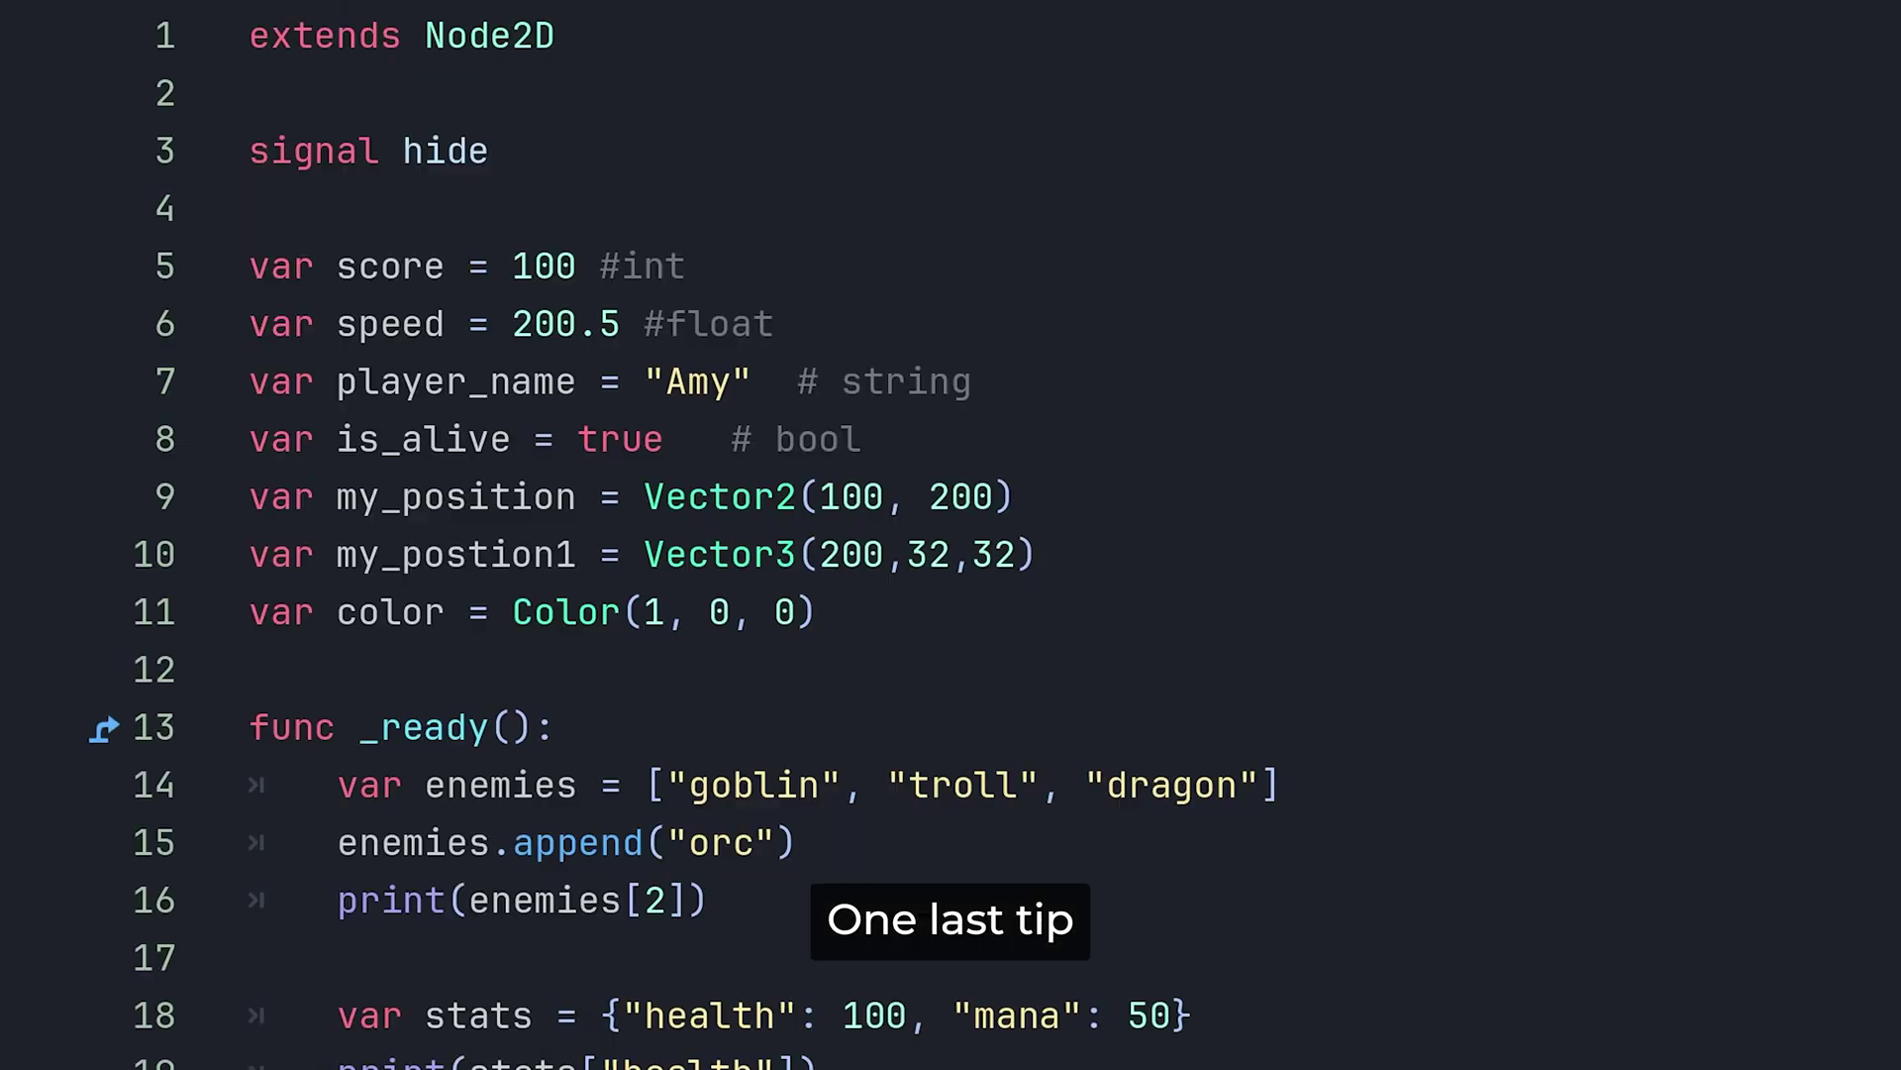
type("@ ")
type("ex")
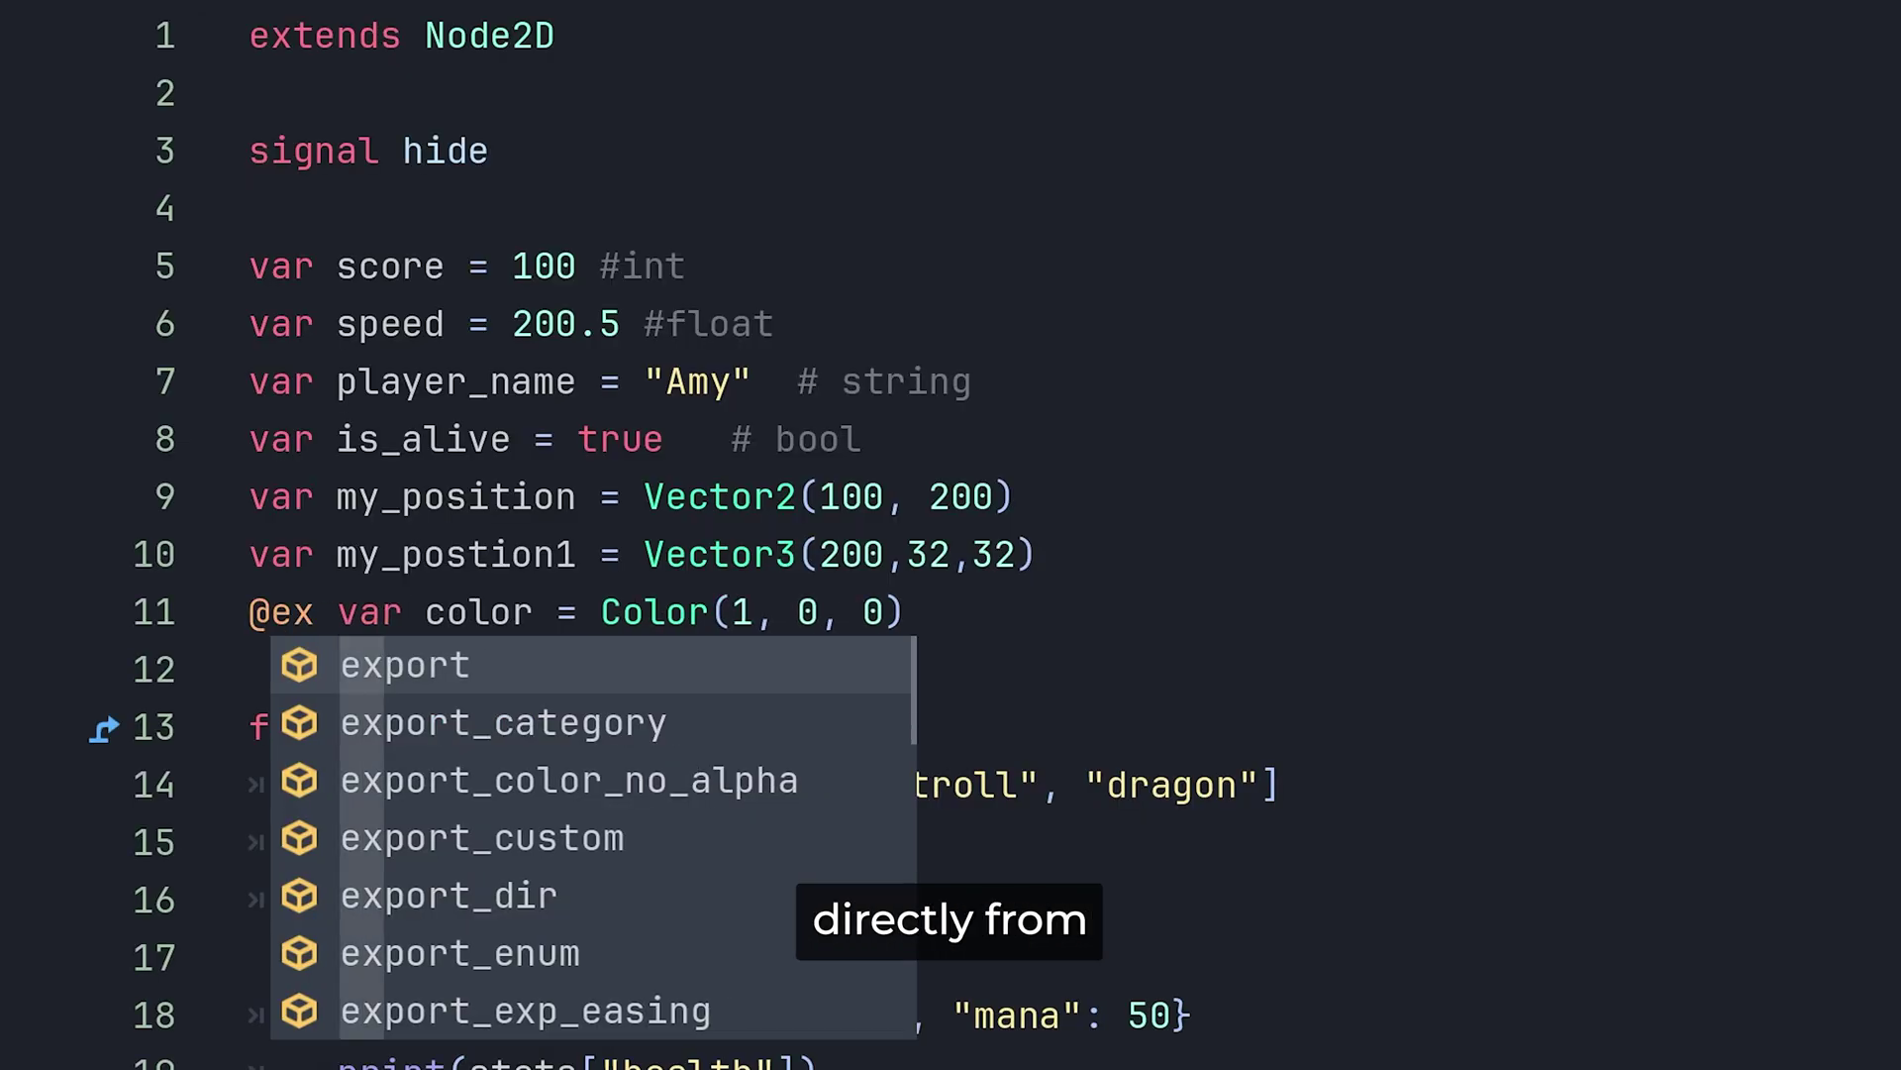
key("Return")
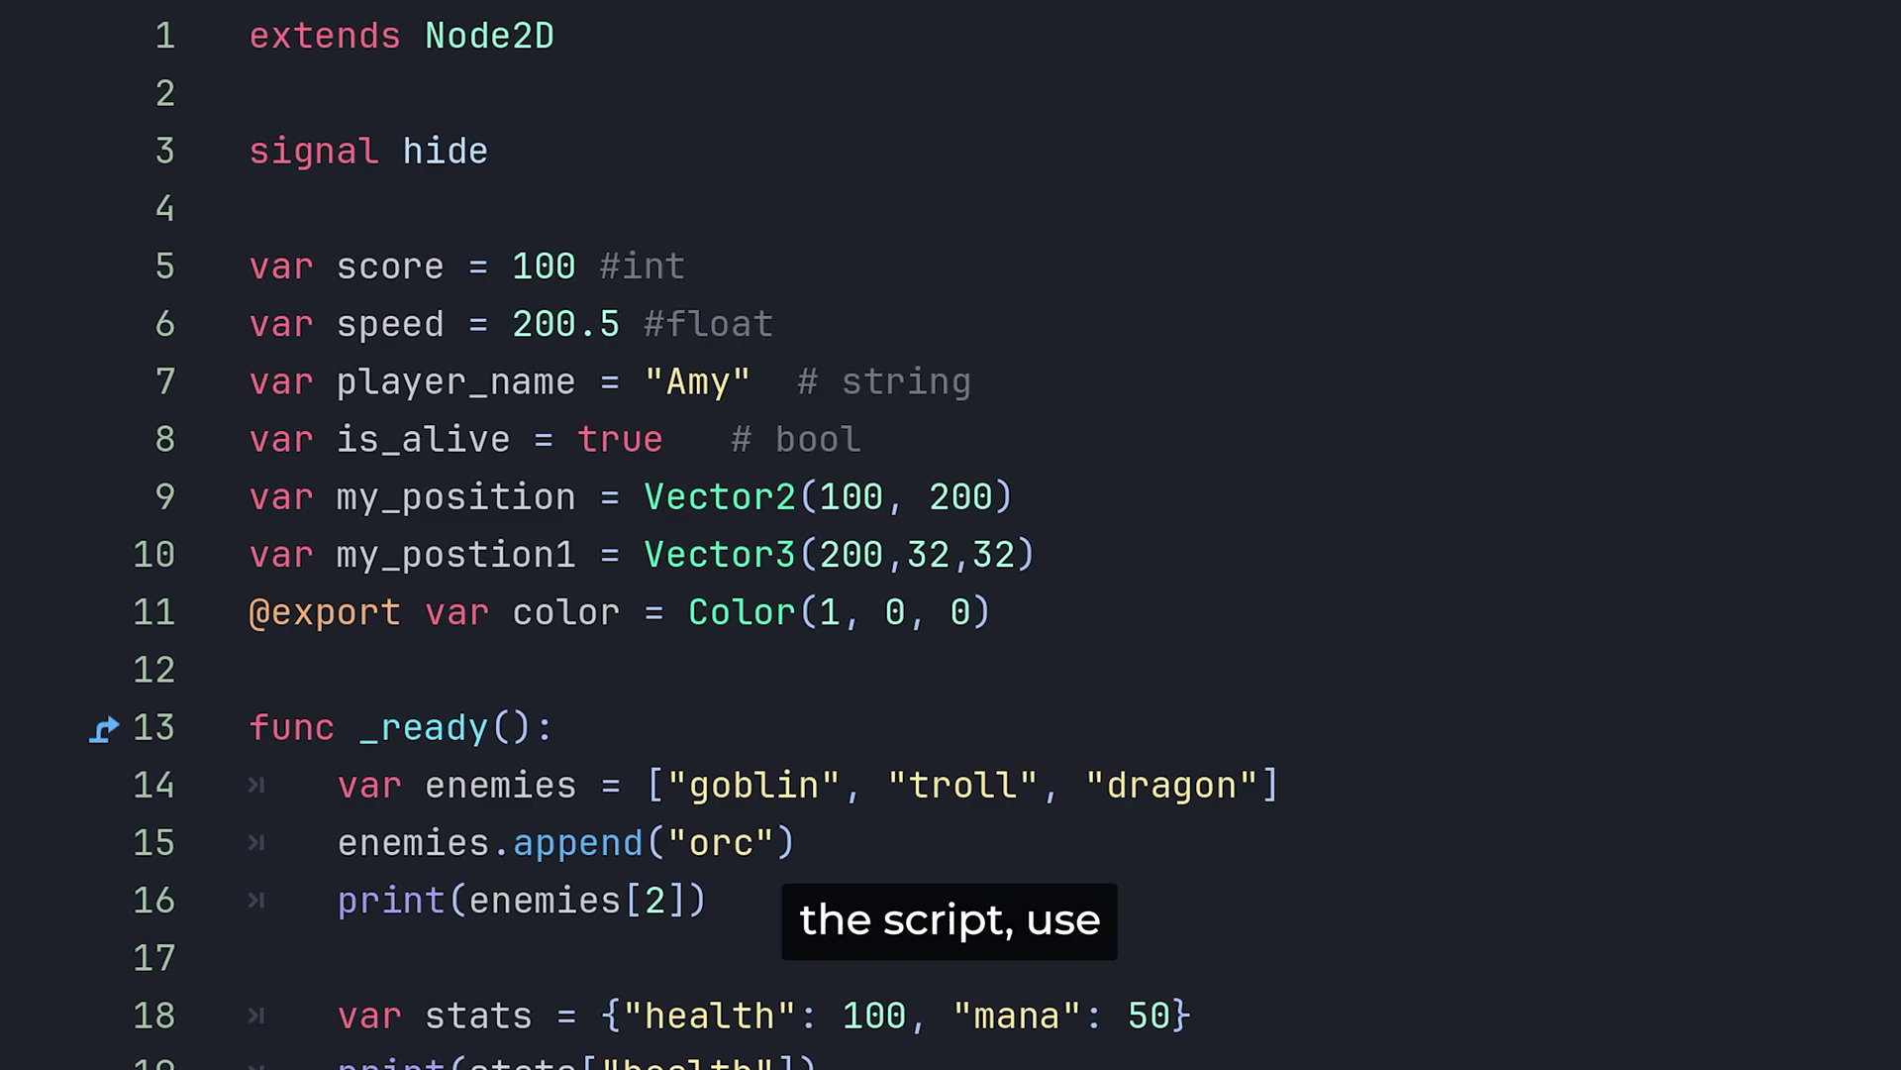
type("@export ")
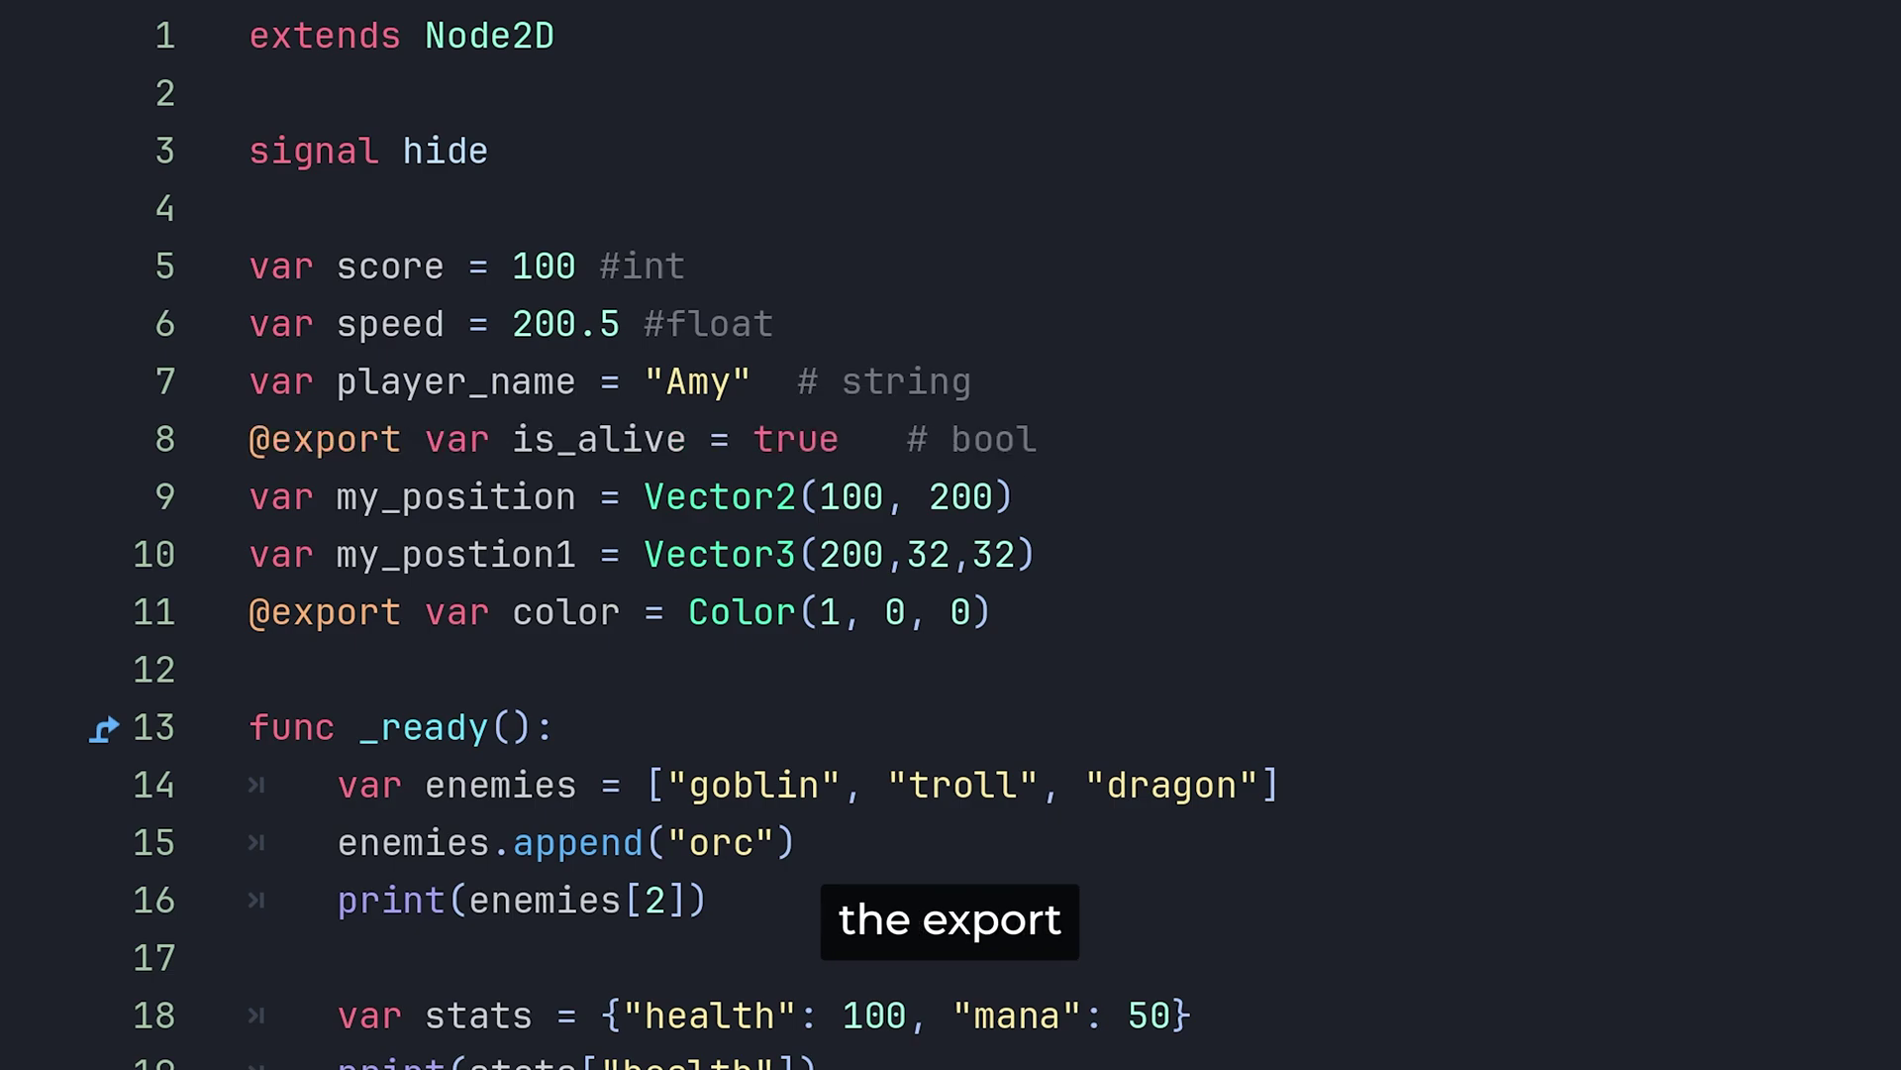
type("@export")
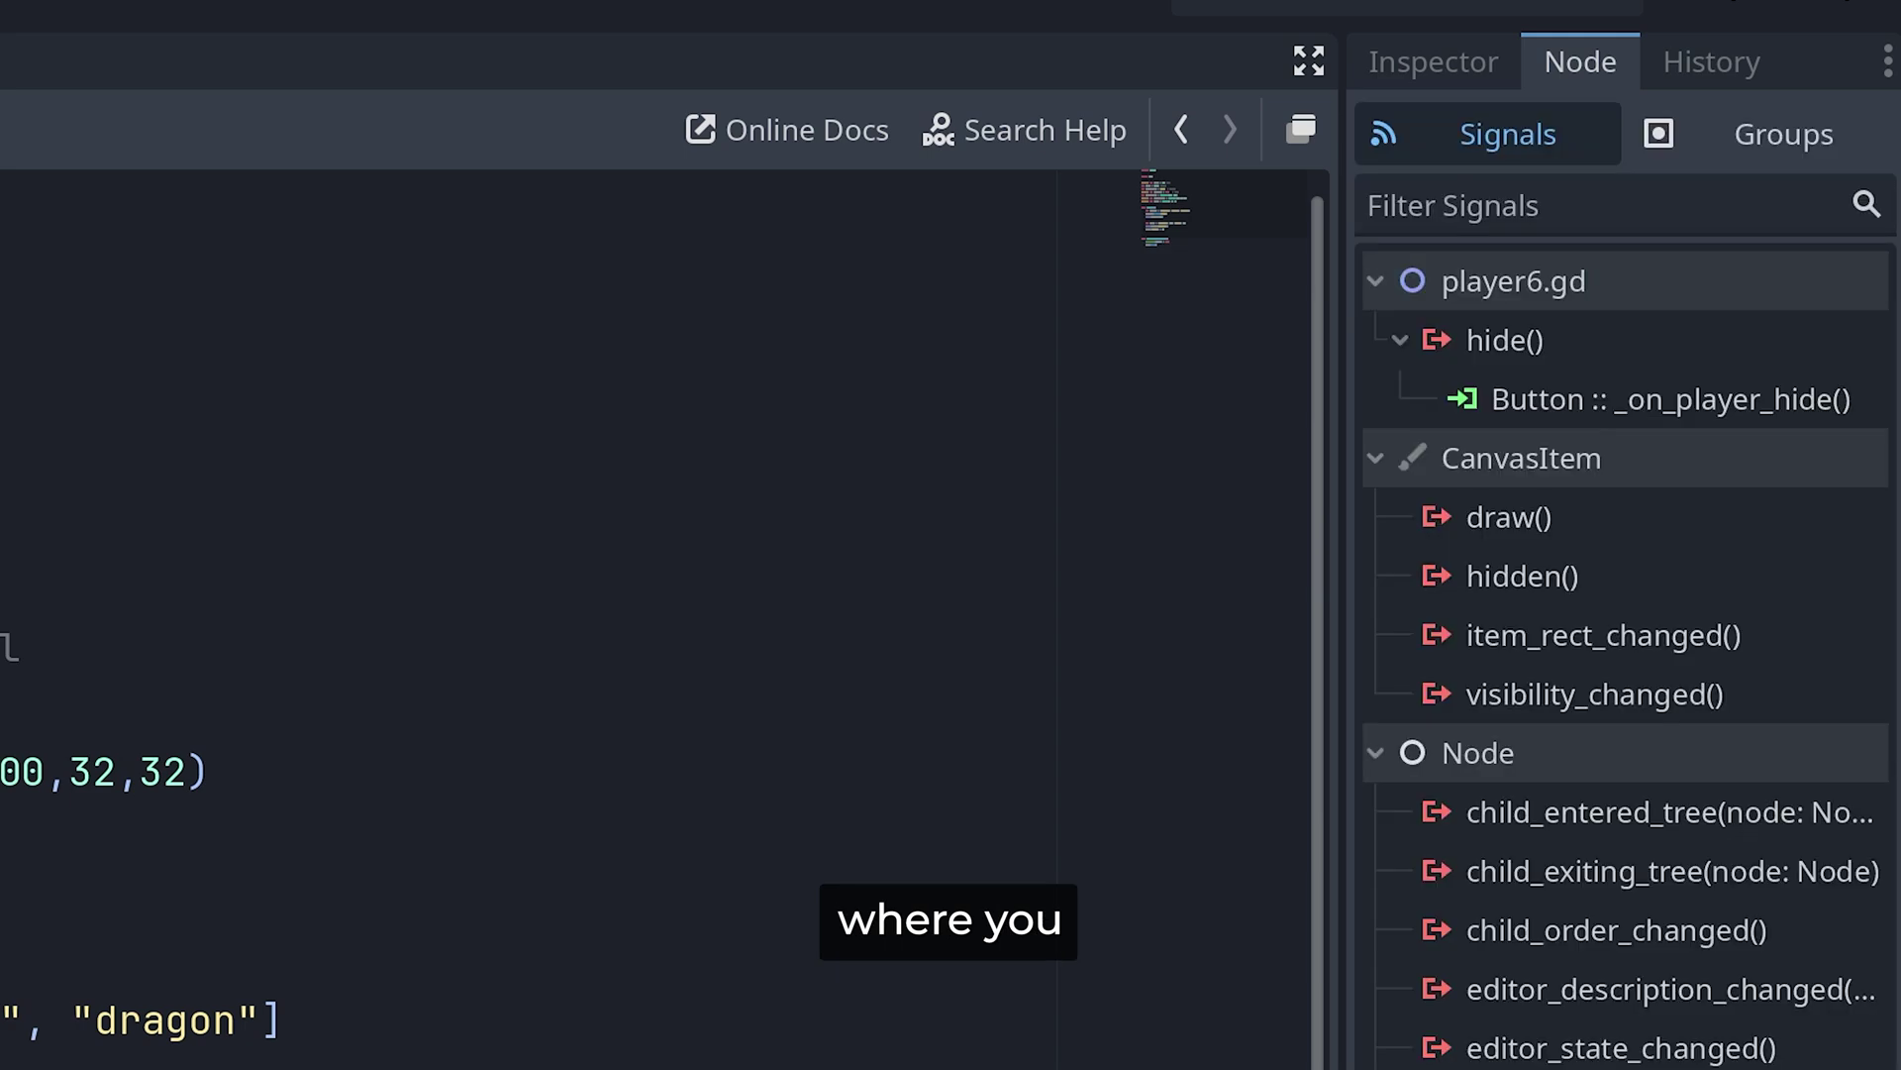
left_click(1390, 74)
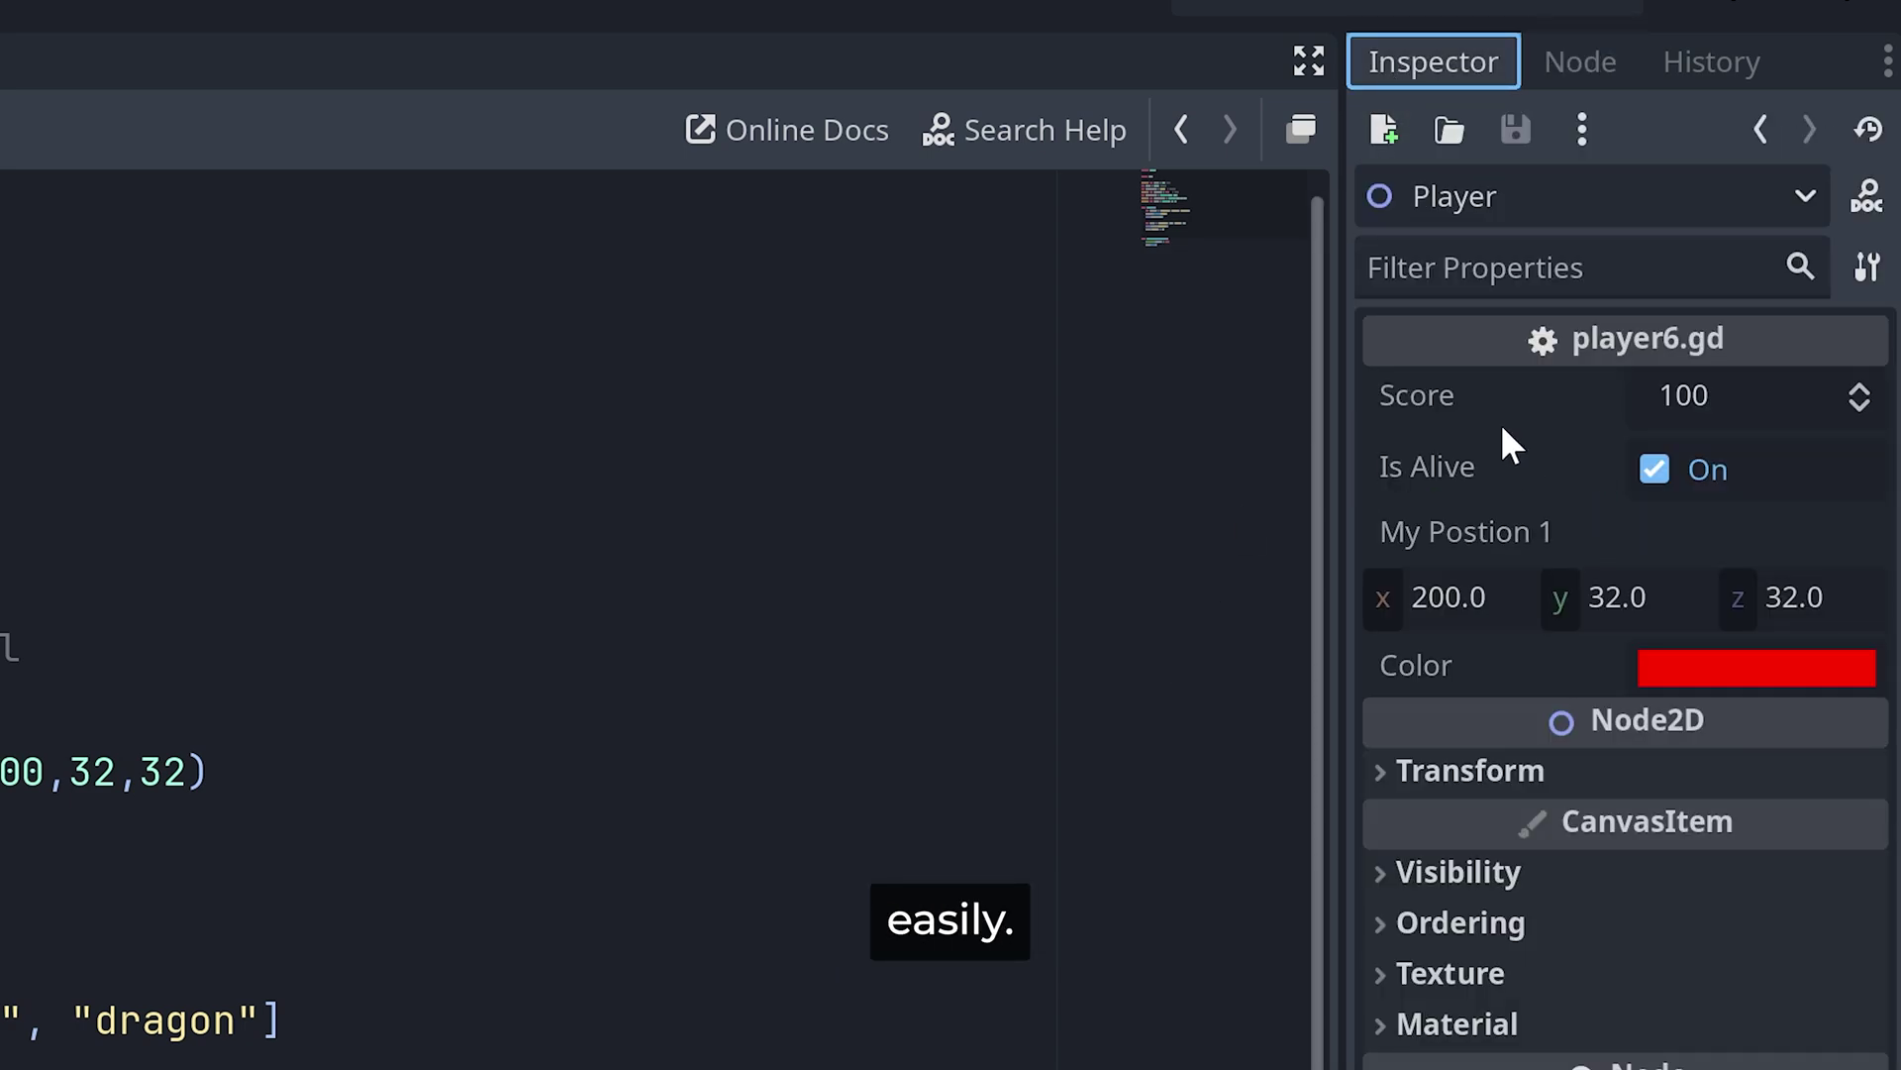